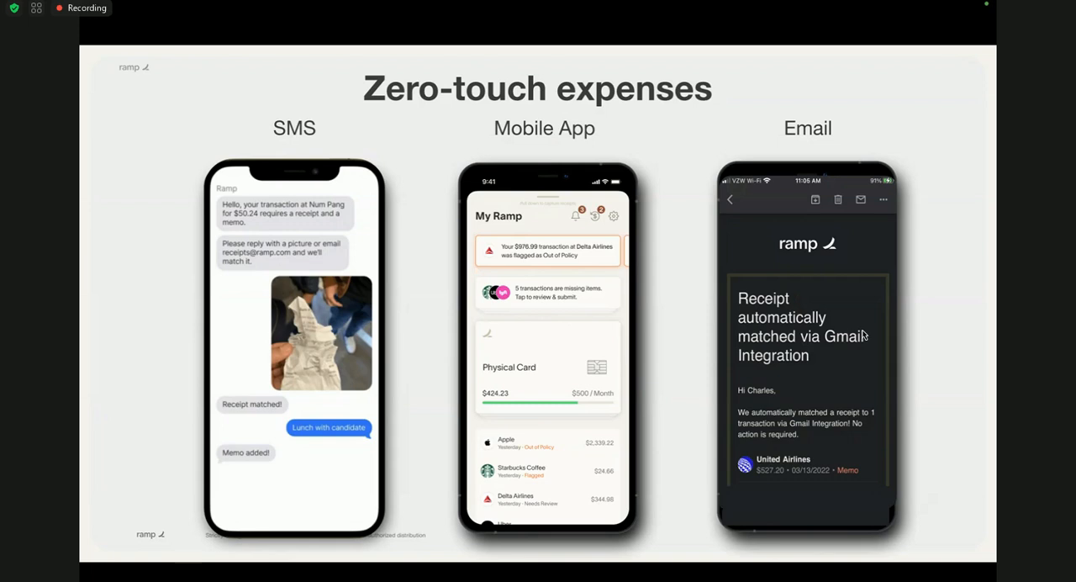
- Exit the slideshow and open the Ramp demo sign-in page (demo.ramp.com) in a new browser tab
{"action": "key", "text": "Escape"}
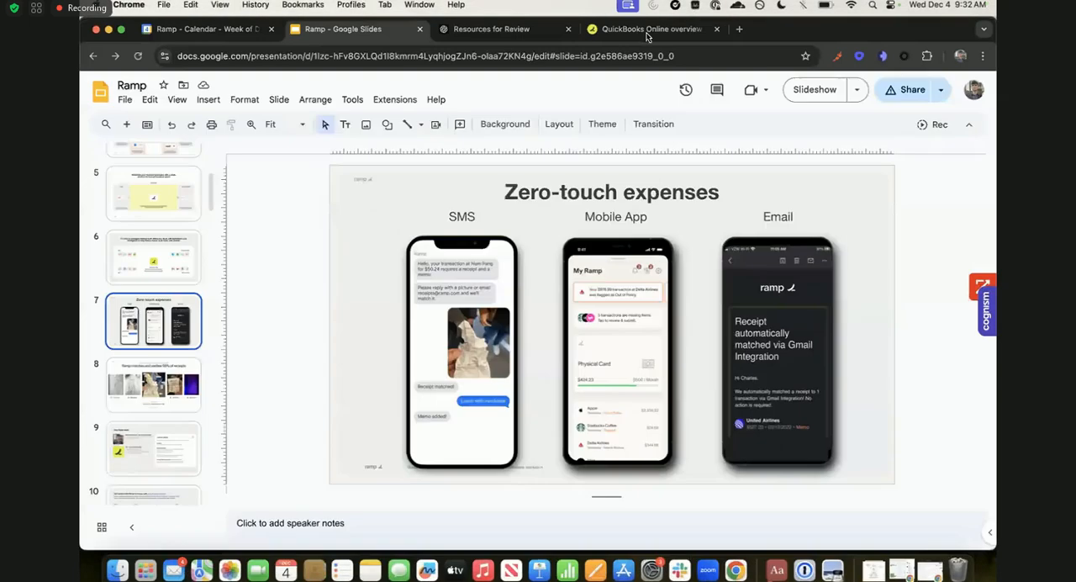
{"action": "left_click", "coordinate": [648, 37]}
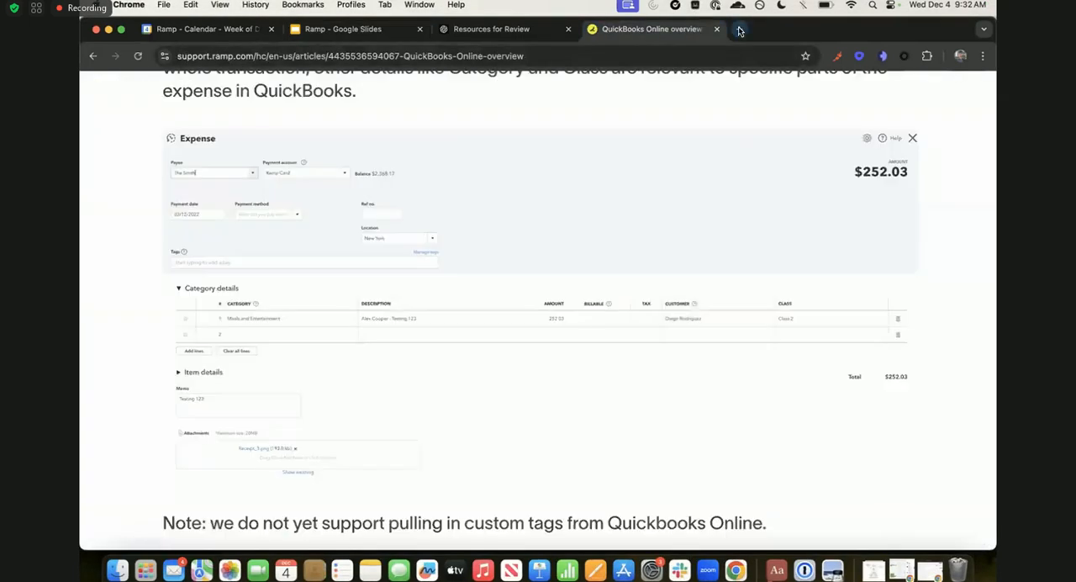
{"action": "left_click", "coordinate": [739, 32]}
{"action": "type", "text": "demo.ramp.com/sign-in"}
{"action": "key", "text": "Return"}
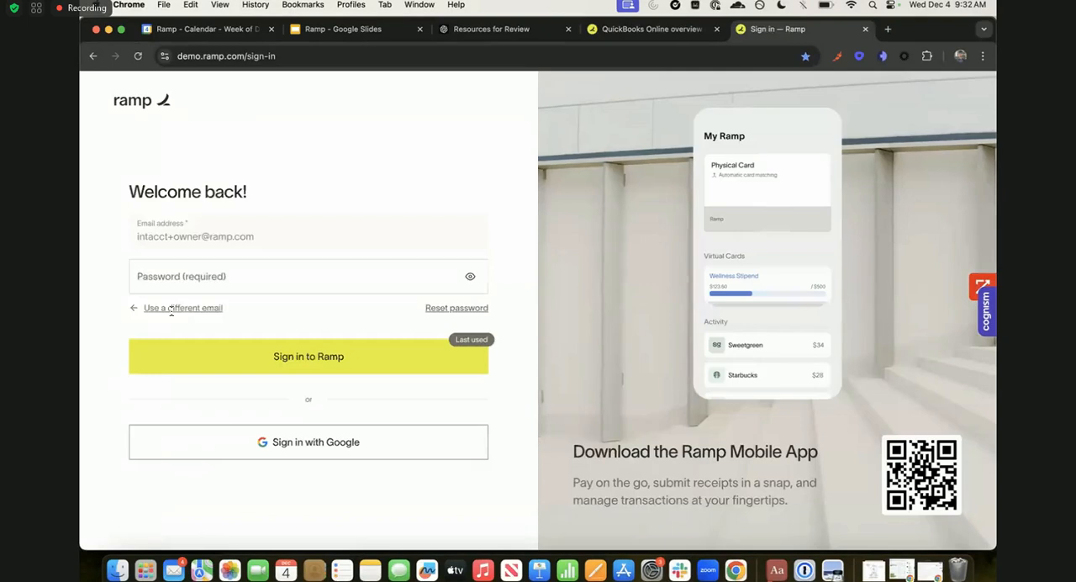
- Switch the sign-in to a different email, using the QuickBooks demo owner account's address, and continue to the password stage
{"action": "left_click", "coordinate": [170, 308]}
{"action": "left_click", "coordinate": [168, 319]}
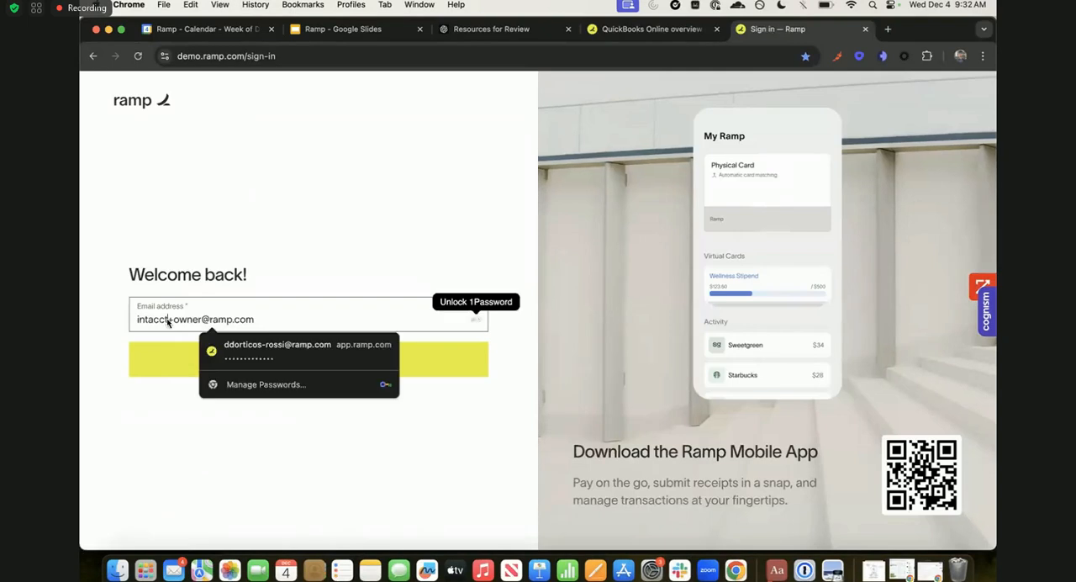
{"action": "double_click", "coordinate": [168, 319]}
{"action": "key", "text": "Return"}
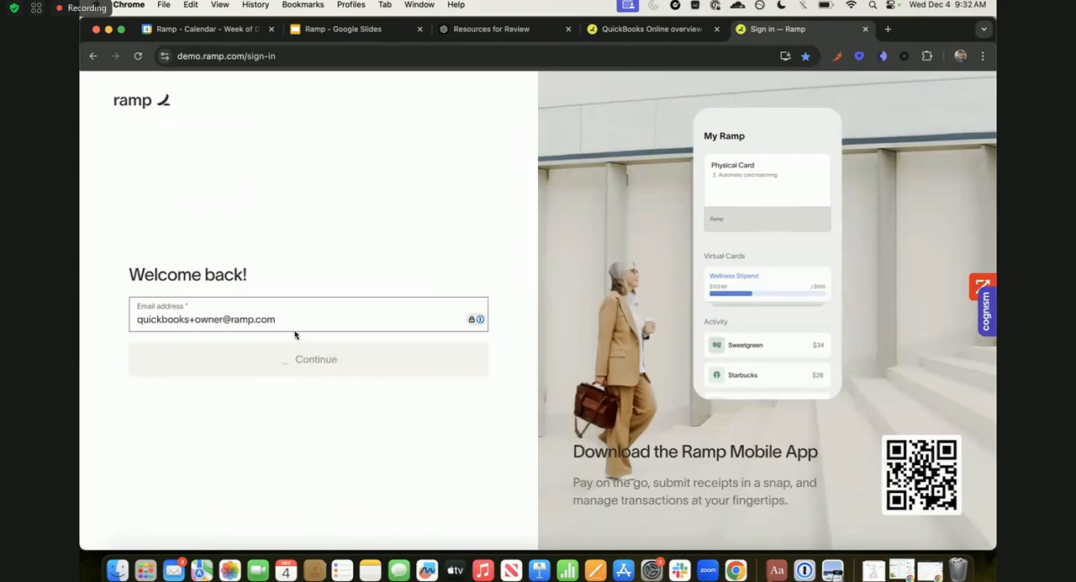
- Enter the account password and sign in to the Ramp demo account
{"action": "left_click", "coordinate": [445, 281]}
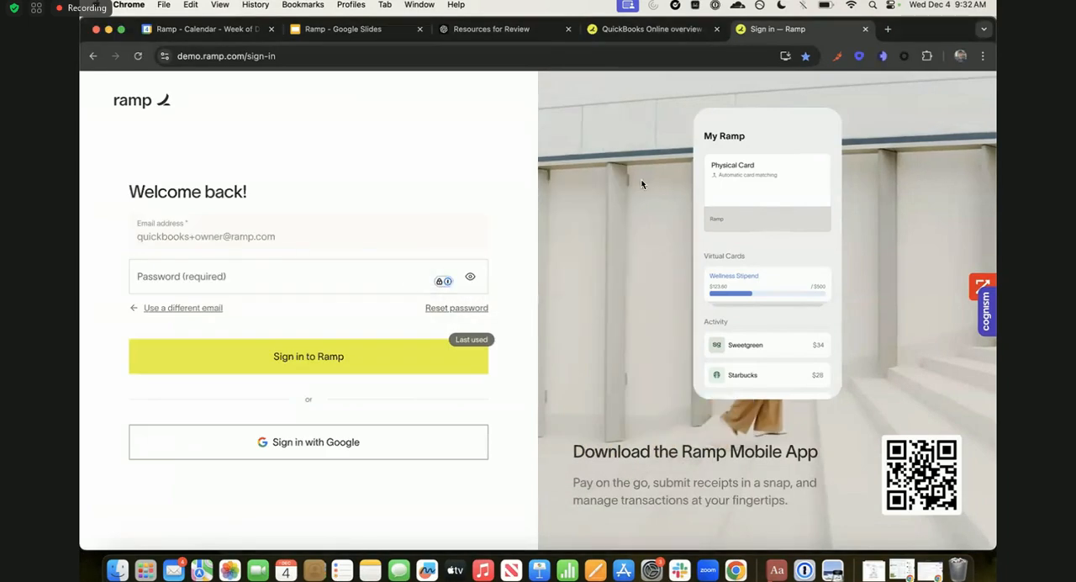
{"action": "left_click", "coordinate": [789, 330]}
{"action": "left_click", "coordinate": [111, 293]}
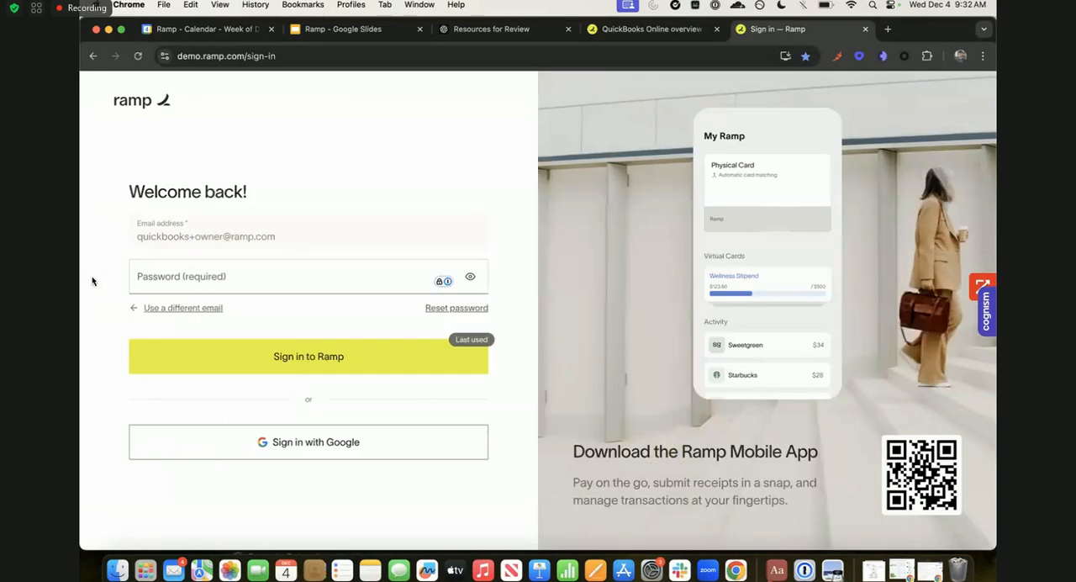
{"action": "left_click", "coordinate": [187, 276]}
{"action": "key", "text": "super+v"}
{"action": "key", "text": "Return"}
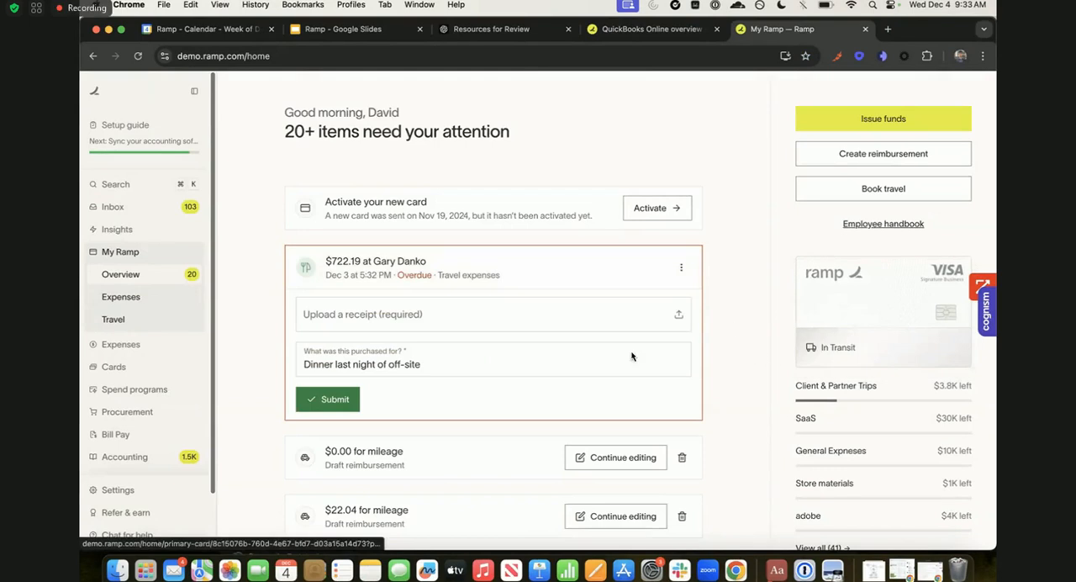
- Open the Insights reporting page and look through the charts on the Spending dashboard
{"action": "left_click", "coordinate": [164, 230]}
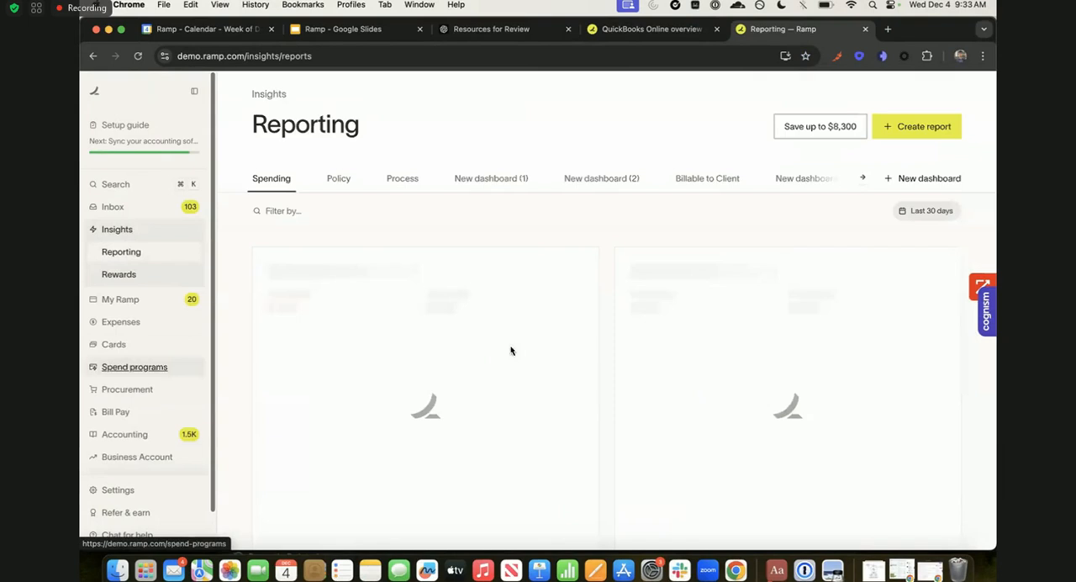
{"action": "scroll", "coordinate": [173, 329], "scroll_direction": "down", "scroll_amount": 2}
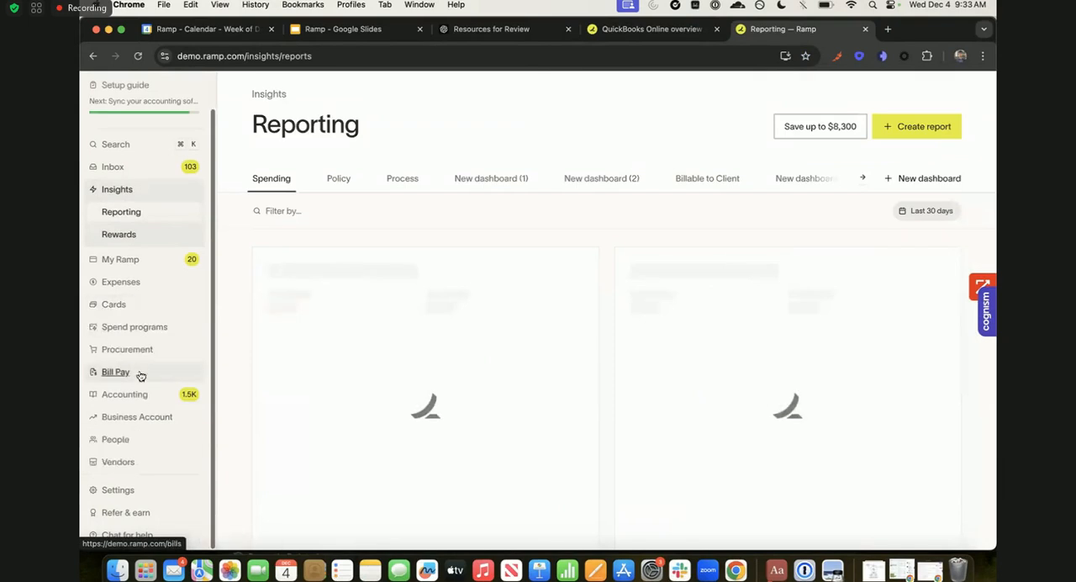
{"action": "scroll", "coordinate": [575, 443], "scroll_direction": "down", "scroll_amount": 2}
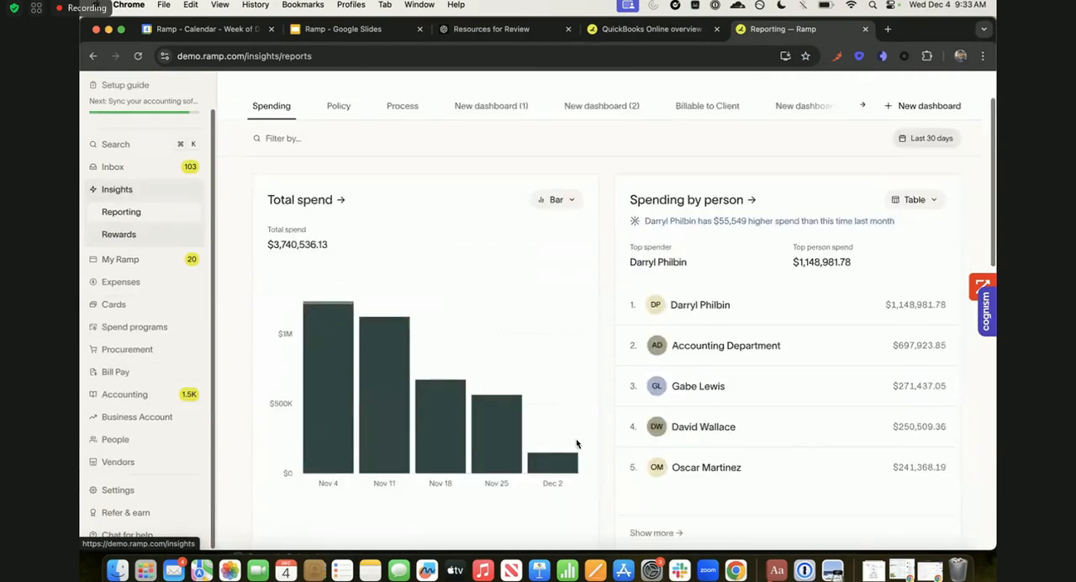
{"action": "scroll", "coordinate": [576, 443], "scroll_direction": "down", "scroll_amount": 10}
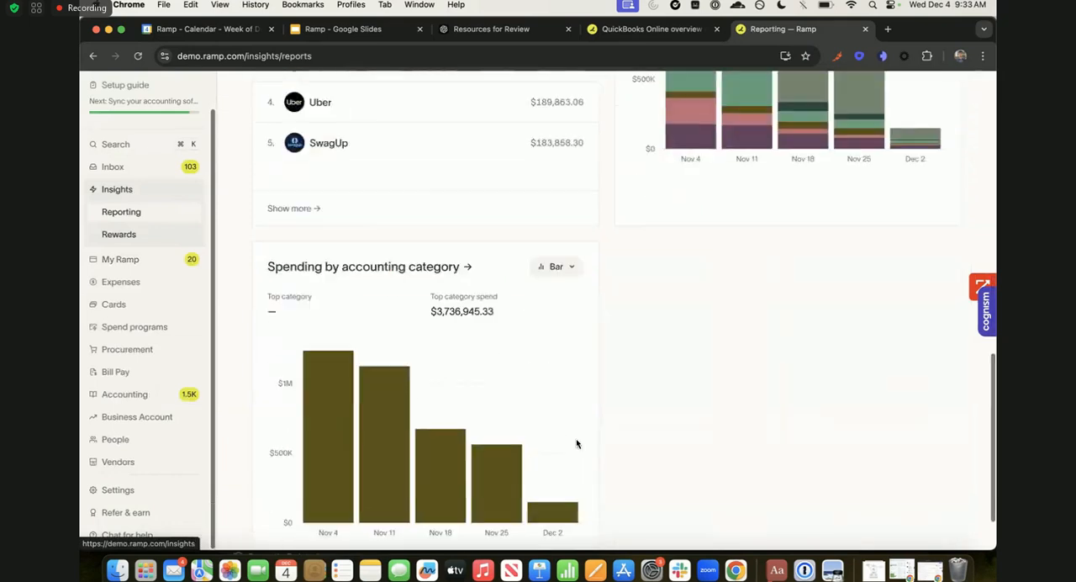
{"action": "scroll", "coordinate": [576, 443], "scroll_direction": "up", "scroll_amount": 10}
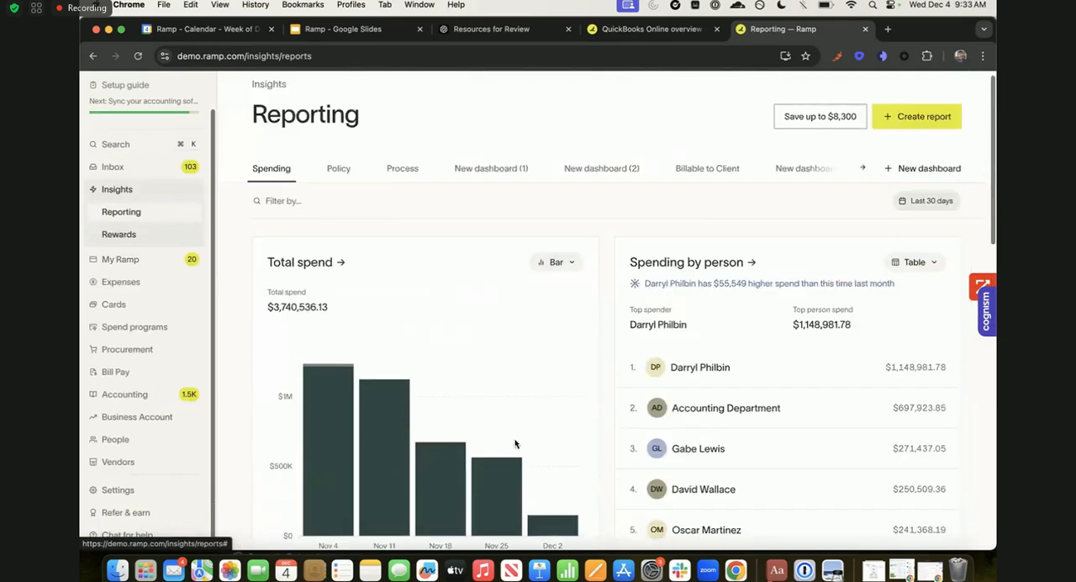
- Open the card transactions under Expenses and highlight the total limit and the current balance
{"action": "left_click", "coordinate": [120, 282]}
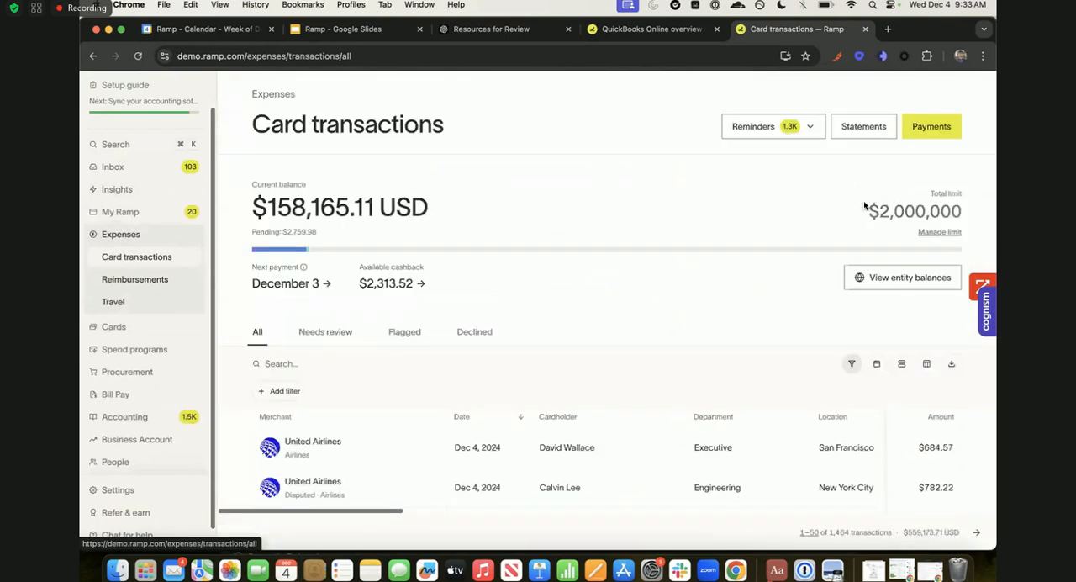
{"action": "left_click_drag", "start_coordinate": [866, 206], "coordinate": [961, 208]}
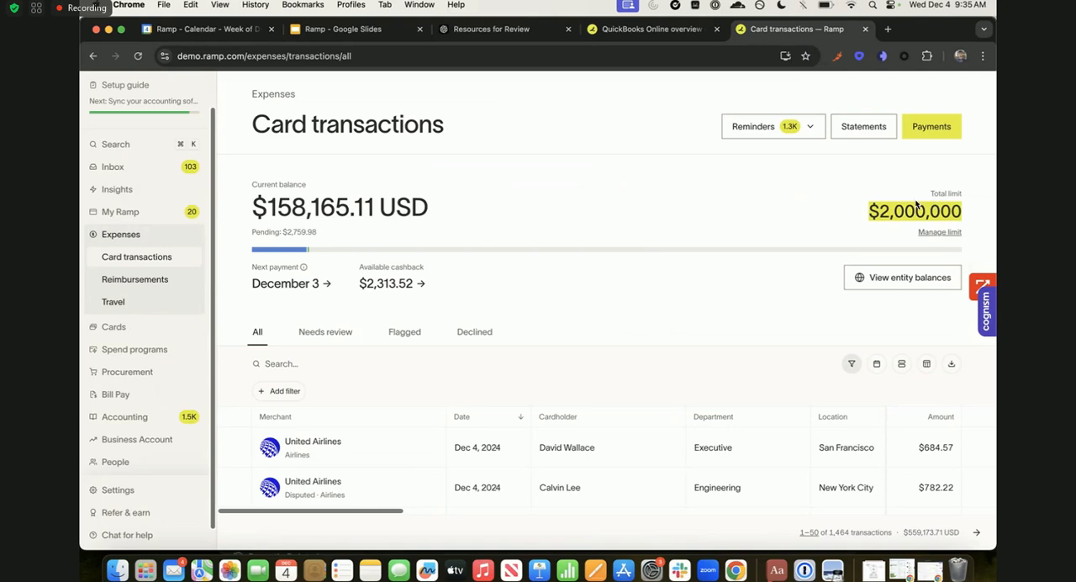
{"action": "scroll", "coordinate": [679, 252], "scroll_direction": "down", "scroll_amount": 1}
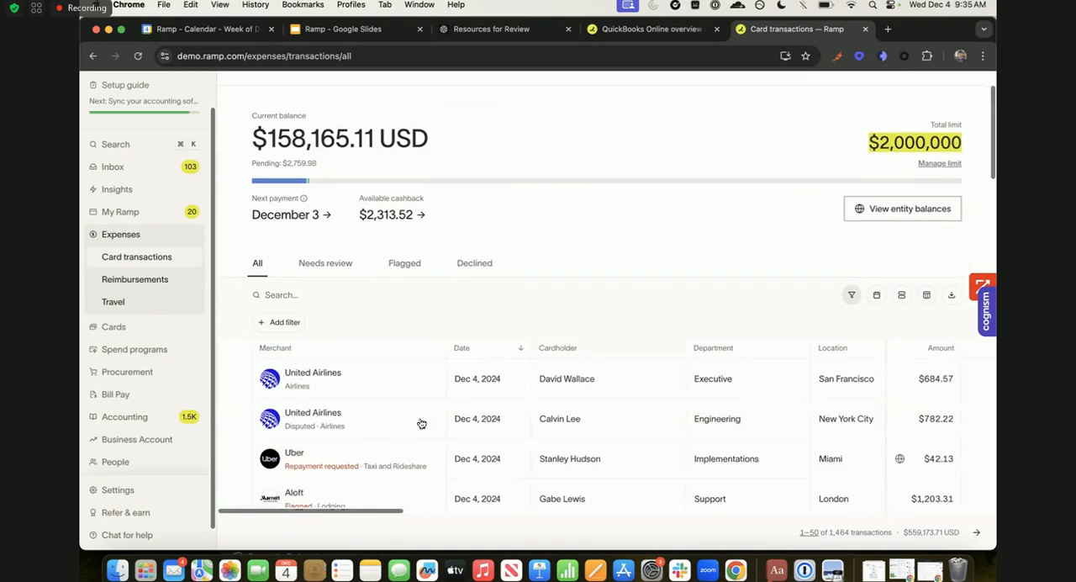
{"action": "scroll", "coordinate": [392, 410], "scroll_direction": "up", "scroll_amount": 1}
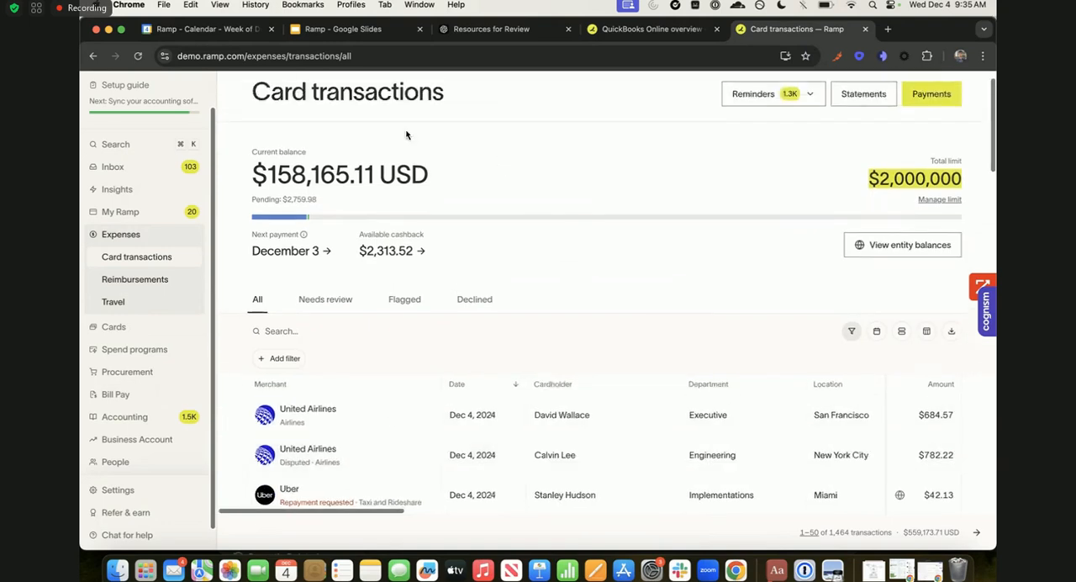
{"action": "scroll", "coordinate": [396, 224], "scroll_direction": "up", "scroll_amount": 1}
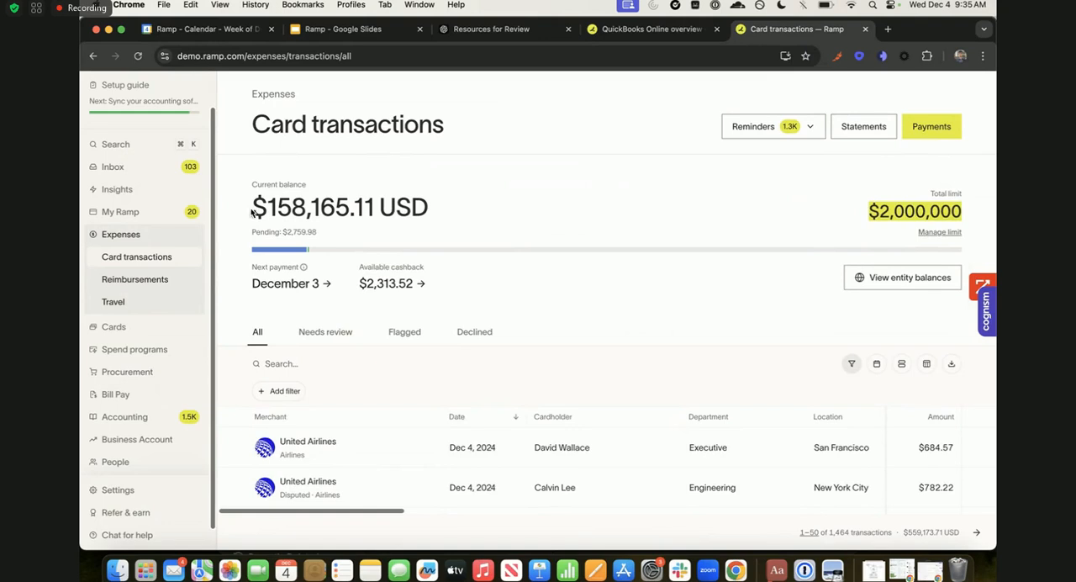
{"action": "left_click_drag", "start_coordinate": [252, 211], "coordinate": [427, 207]}
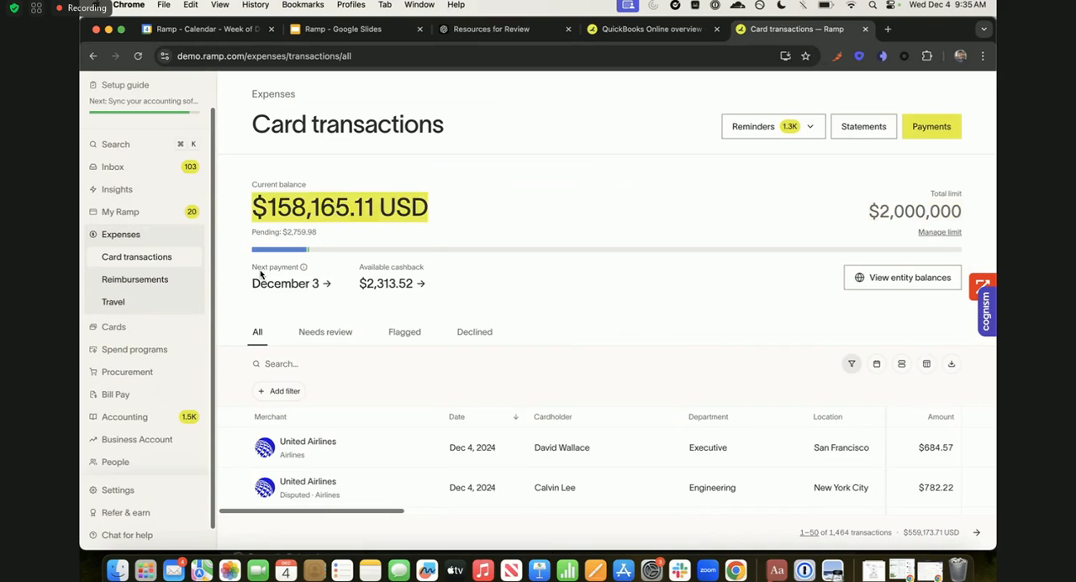
- Examine the columns of the card transactions table, including statuses, policy flags, submission policy, receipts, memos and QuickBooks fields
{"action": "scroll", "coordinate": [307, 276], "scroll_direction": "down", "scroll_amount": 4}
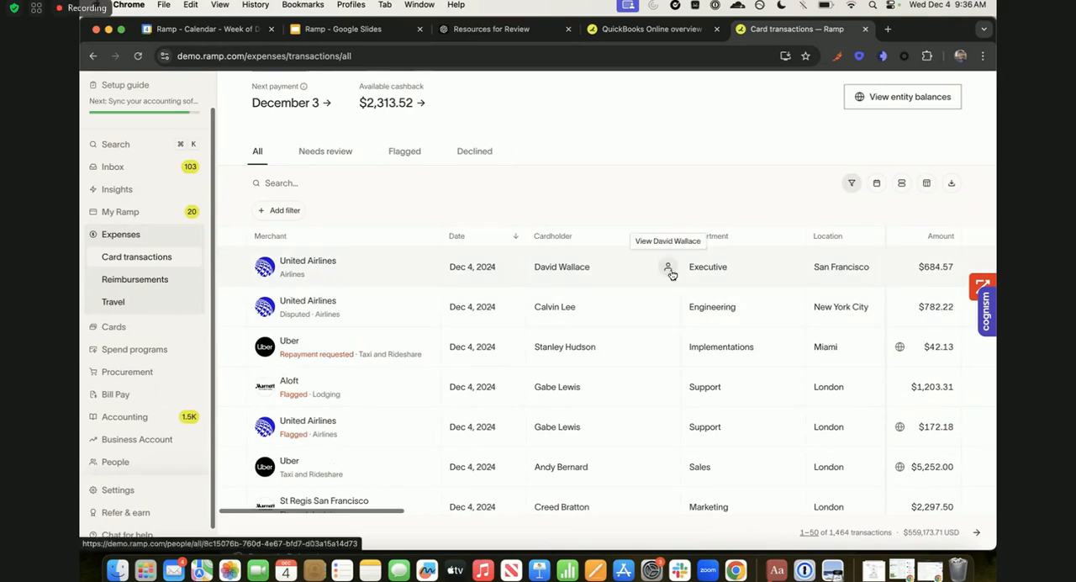
{"action": "scroll", "coordinate": [504, 281], "scroll_direction": "right", "scroll_amount": 10}
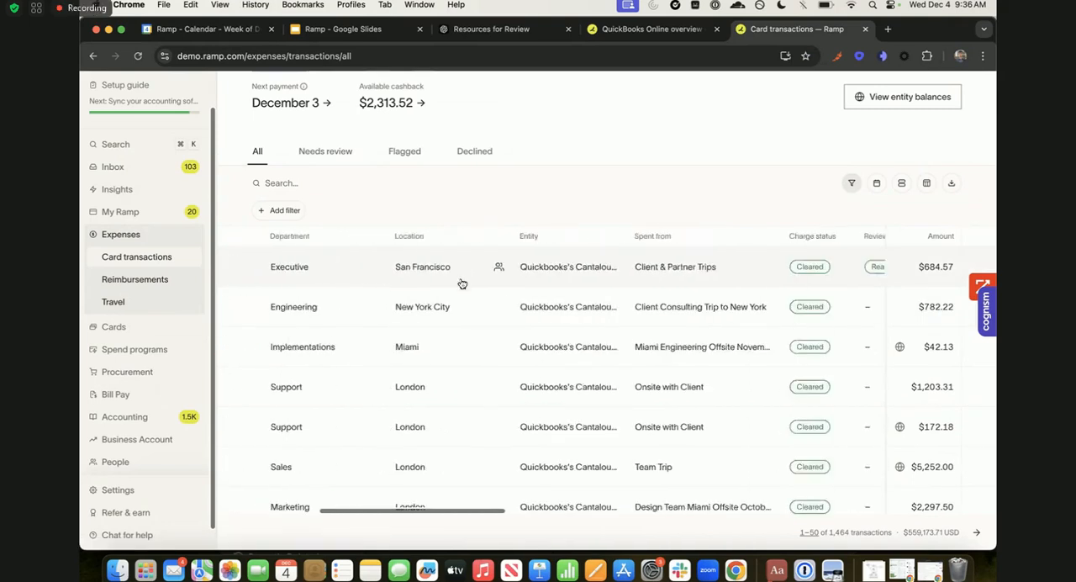
{"action": "scroll", "coordinate": [461, 284], "scroll_direction": "right", "scroll_amount": 8}
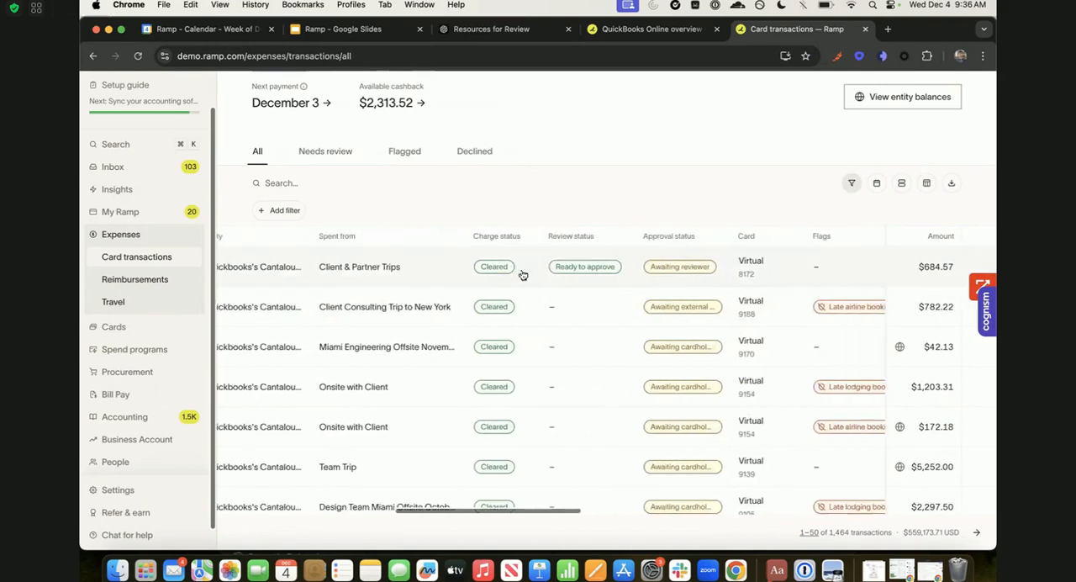
{"action": "scroll", "coordinate": [538, 274], "scroll_direction": "right", "scroll_amount": 8}
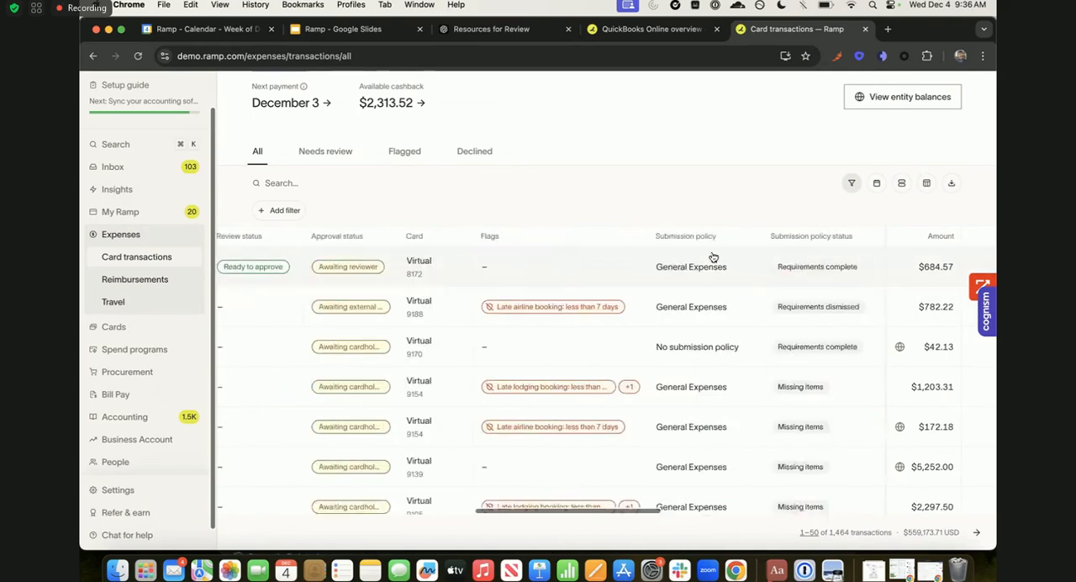
{"action": "scroll", "coordinate": [713, 257], "scroll_direction": "right", "scroll_amount": 3}
{"action": "mouse_move", "coordinate": [453, 290]}
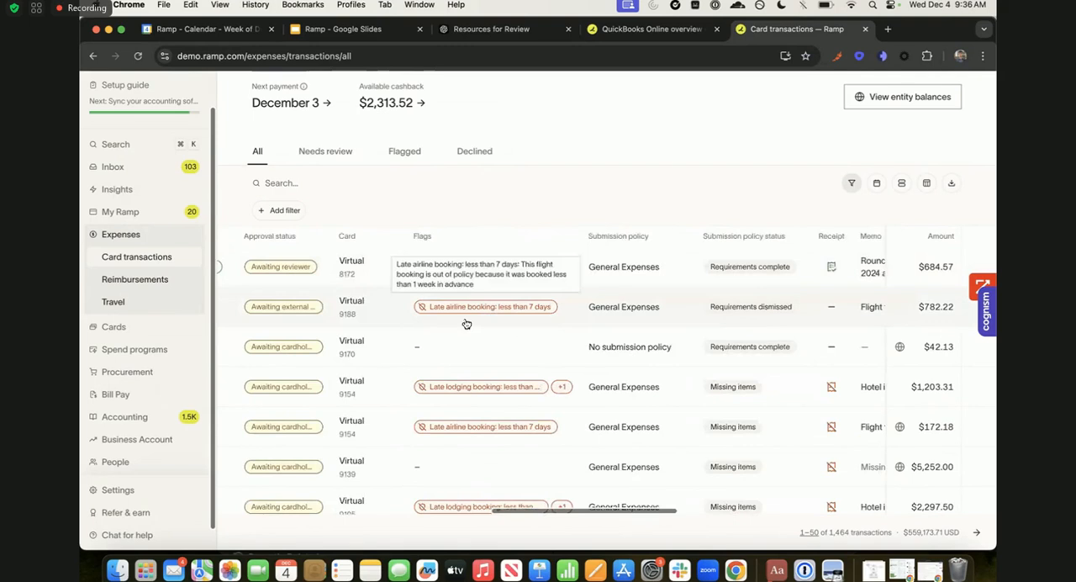
{"action": "scroll", "coordinate": [710, 317], "scroll_direction": "right", "scroll_amount": 3}
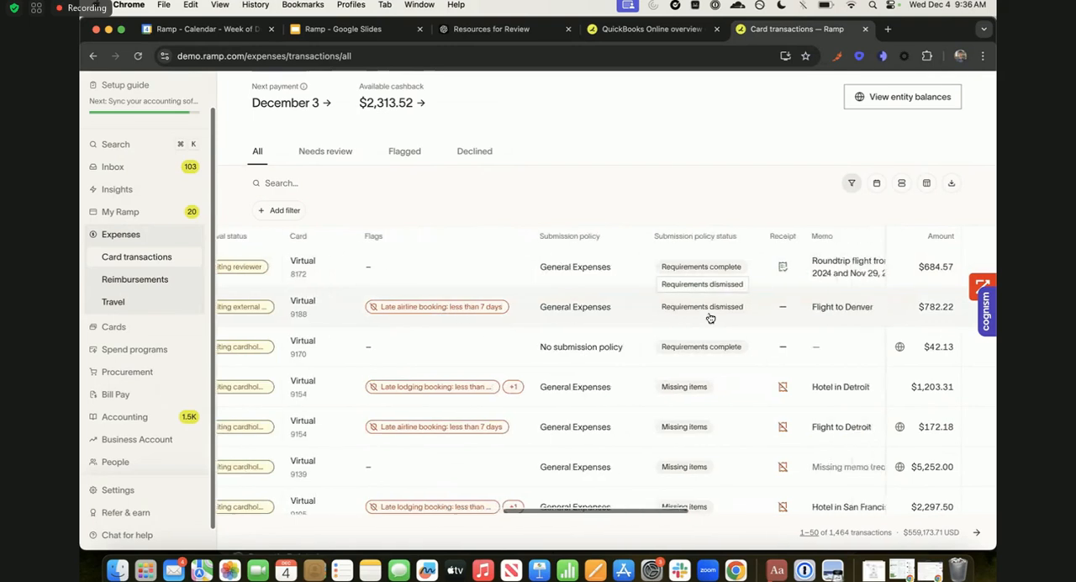
{"action": "scroll", "coordinate": [711, 317], "scroll_direction": "right", "scroll_amount": 15}
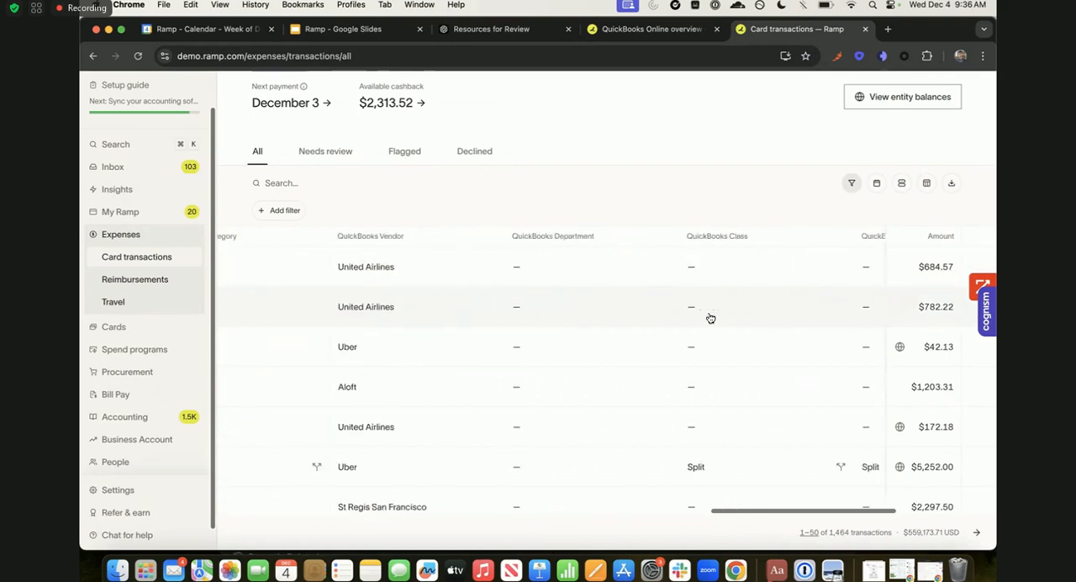
{"action": "scroll", "coordinate": [710, 317], "scroll_direction": "left", "scroll_amount": 15}
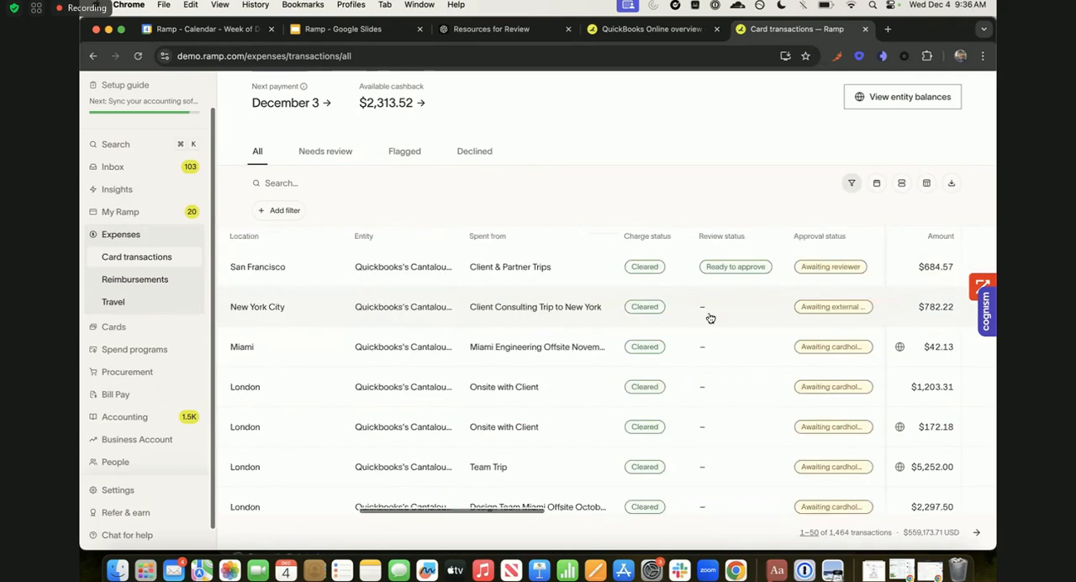
{"action": "scroll", "coordinate": [590, 322], "scroll_direction": "left", "scroll_amount": 5}
- Show only the flagged card transactions and look over the list grouped by cardholder
{"action": "left_click", "coordinate": [404, 151]}
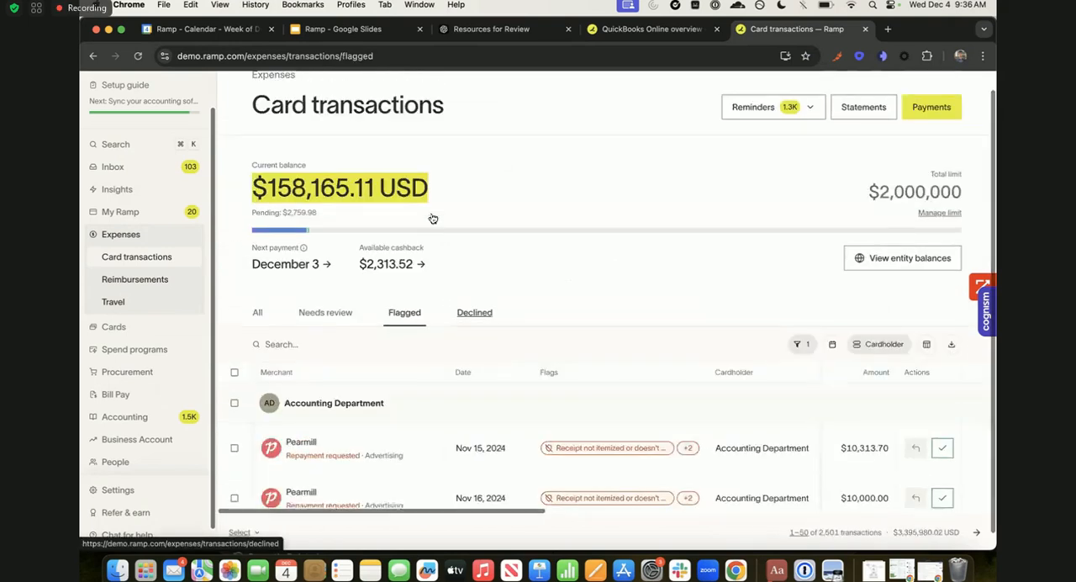
{"action": "scroll", "coordinate": [563, 376], "scroll_direction": "down", "scroll_amount": 1}
{"action": "scroll", "coordinate": [605, 367], "scroll_direction": "right", "scroll_amount": 1}
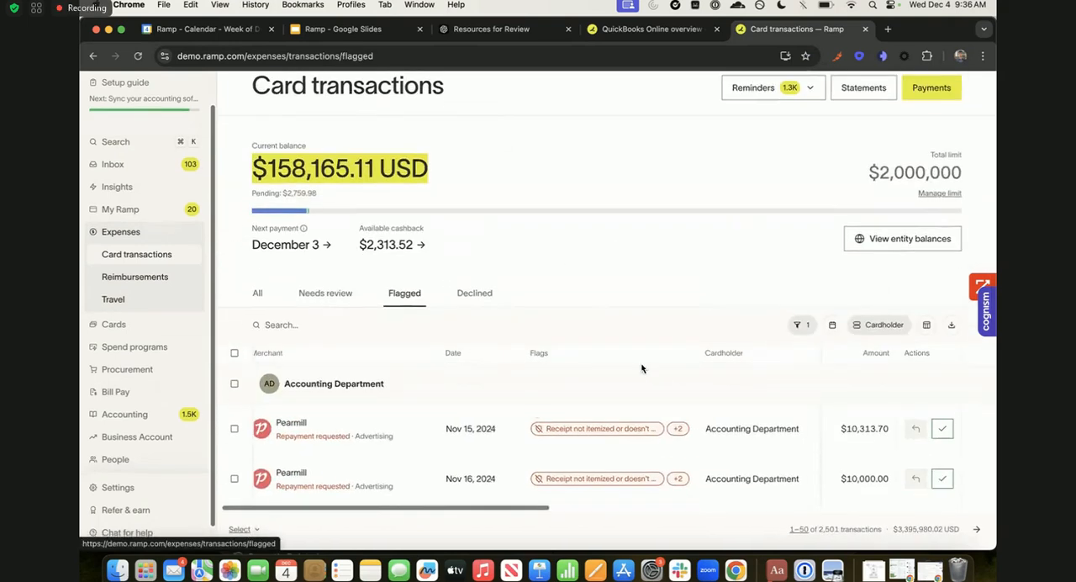
{"action": "scroll", "coordinate": [584, 439], "scroll_direction": "left", "scroll_amount": 1}
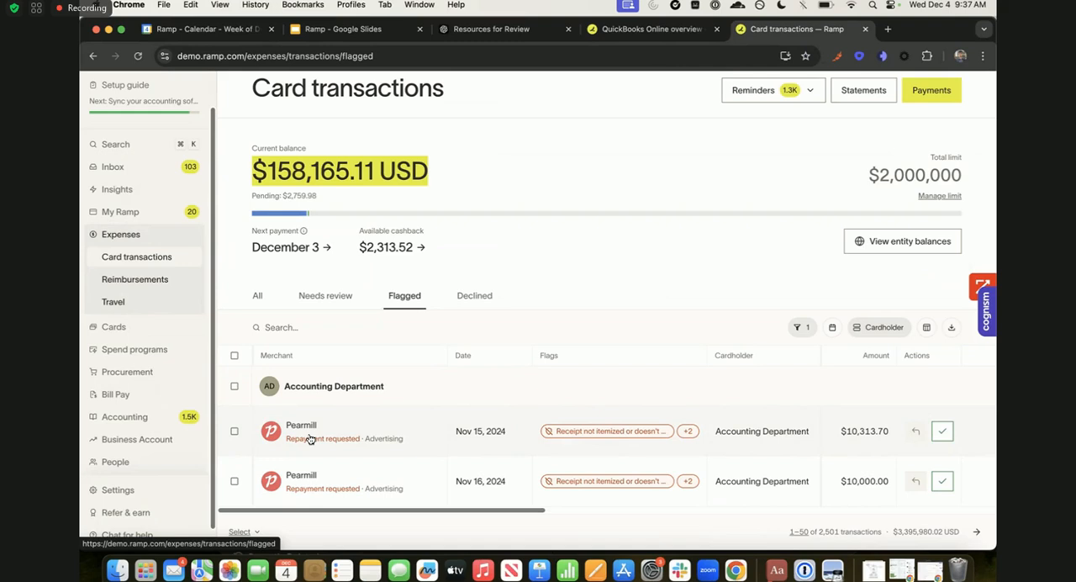
- Open the flagged Nov 15, 2024 Pearmill transaction and review its policy flags, requirements and receipt
{"action": "left_click", "coordinate": [350, 434]}
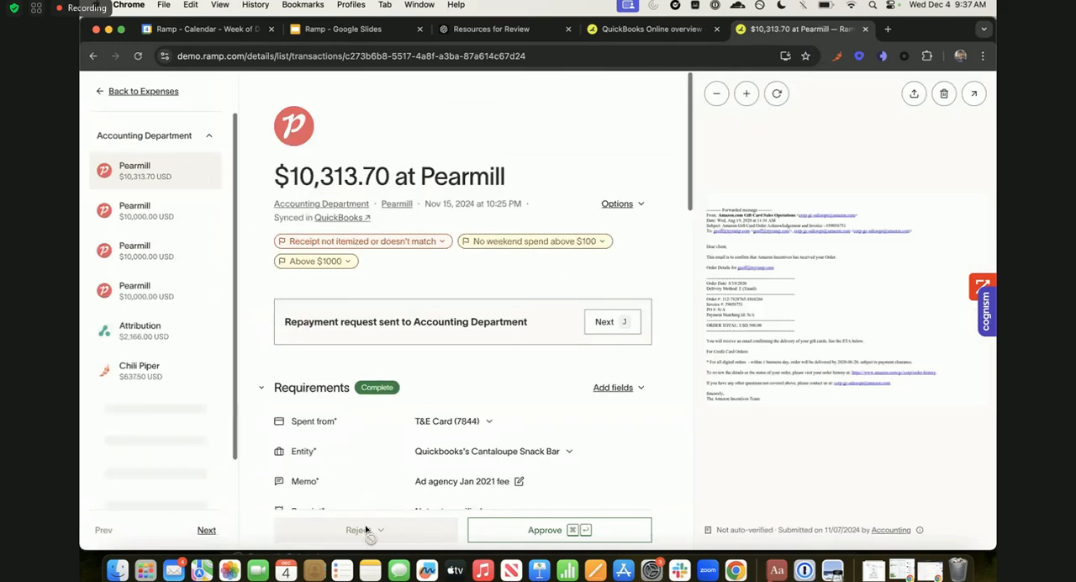
{"action": "scroll", "coordinate": [367, 521], "scroll_direction": "down", "scroll_amount": 1}
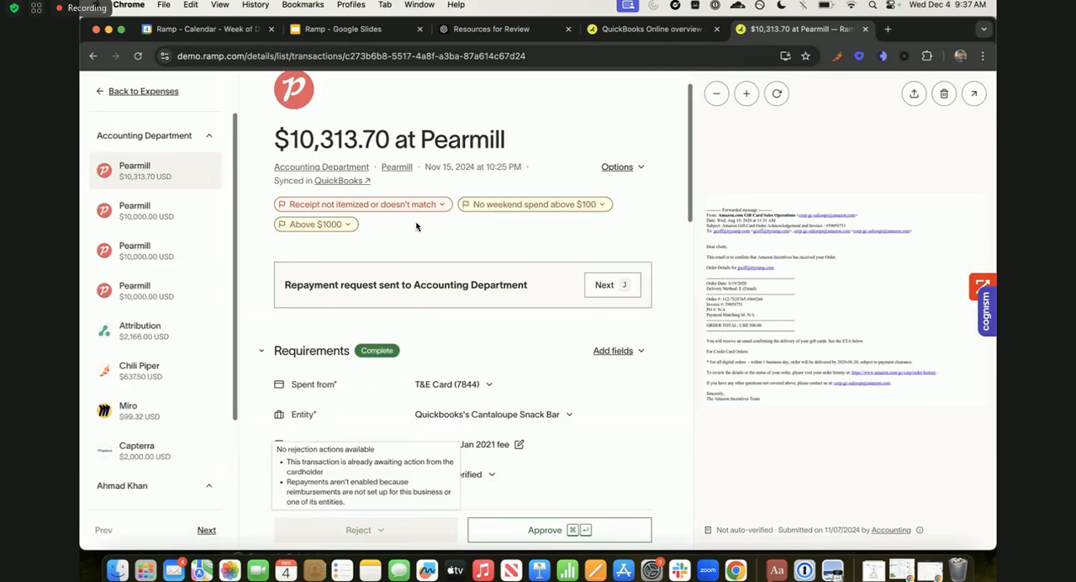
{"action": "scroll", "coordinate": [294, 149], "scroll_direction": "up", "scroll_amount": 1}
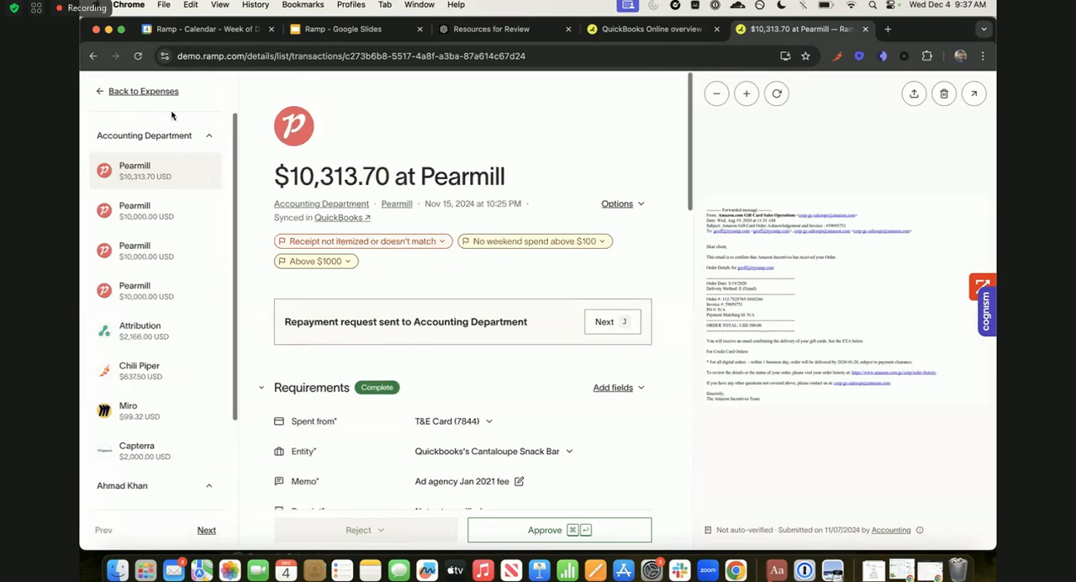
- Return from the transaction details to Expenses and open the Reimbursements overview
{"action": "left_click", "coordinate": [141, 94]}
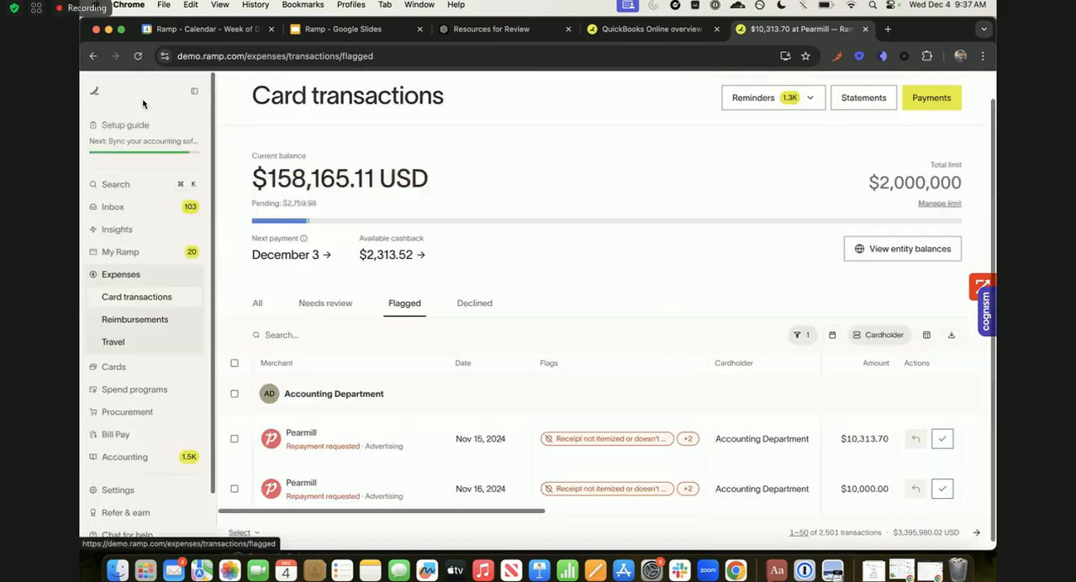
{"action": "left_click", "coordinate": [158, 319]}
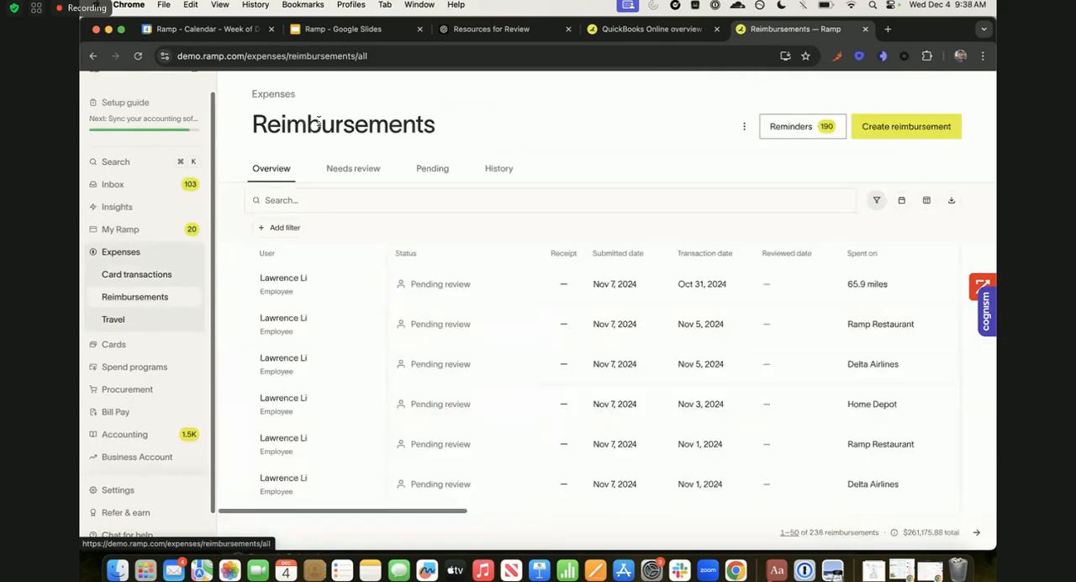
- Check the reimbursements that need review and create a new reimbursement draft without a receipt
{"action": "left_click", "coordinate": [340, 165]}
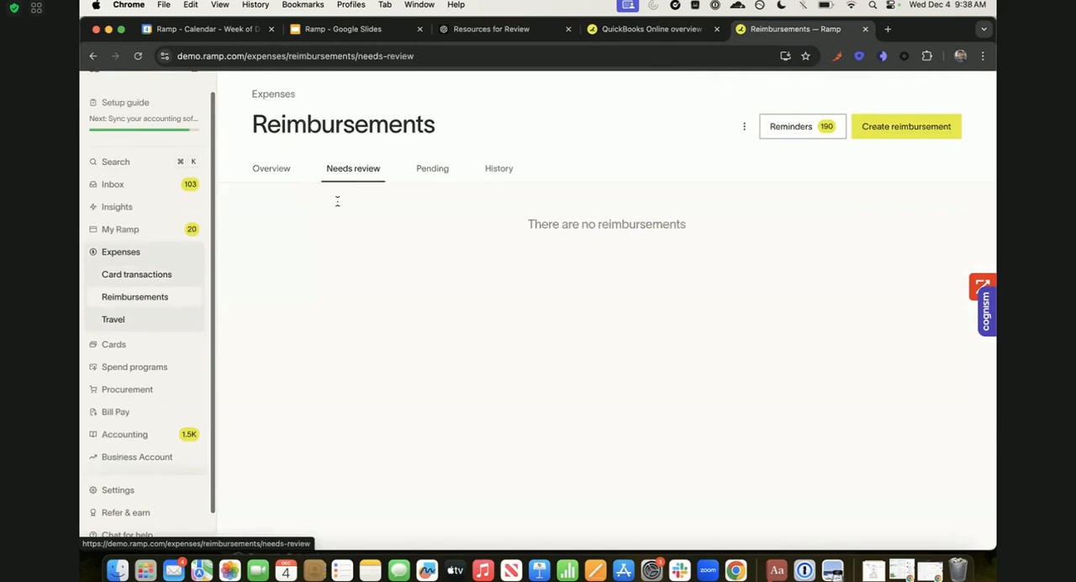
{"action": "left_click", "coordinate": [321, 165]}
{"action": "left_click", "coordinate": [864, 125]}
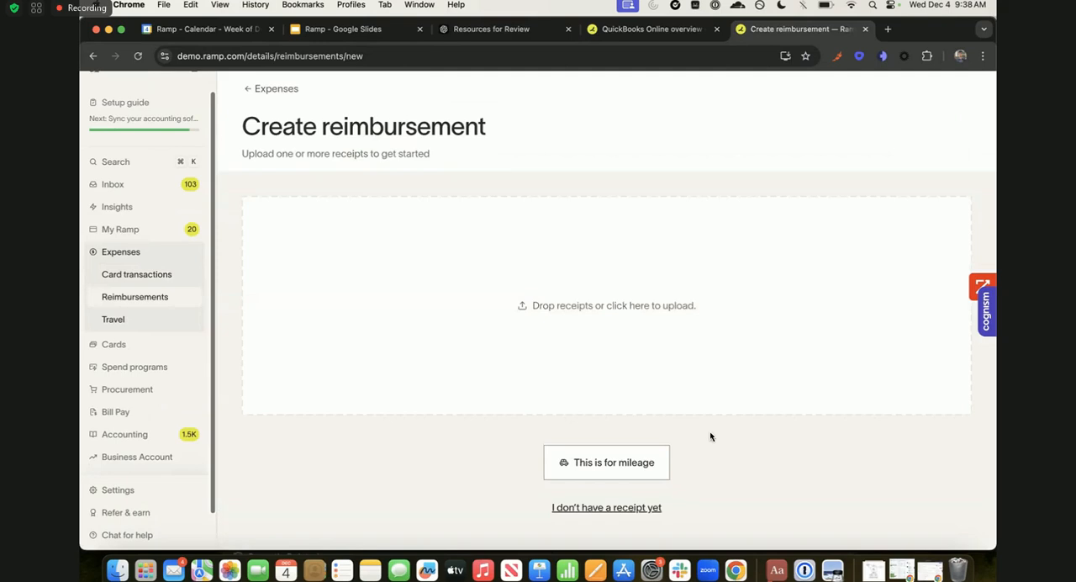
{"action": "left_click", "coordinate": [612, 463]}
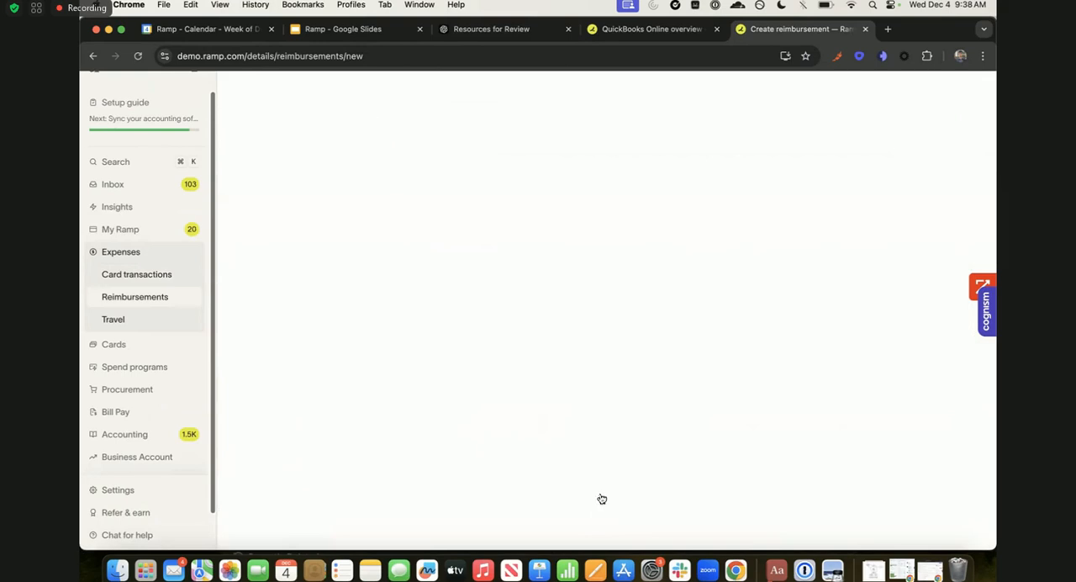
{"action": "scroll", "coordinate": [360, 216], "scroll_direction": "down", "scroll_amount": 2}
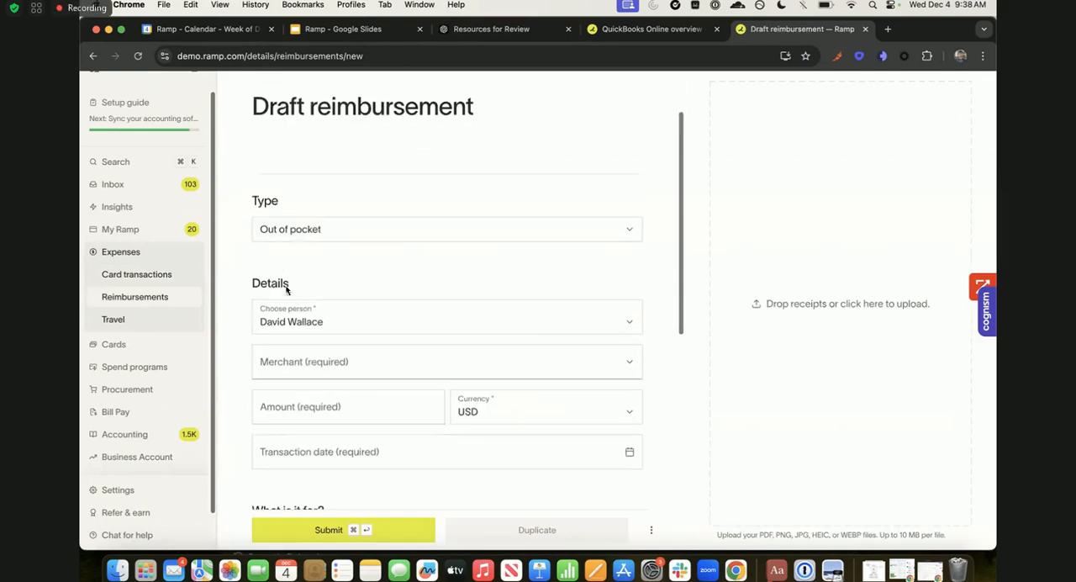
- Set the out-of-pocket draft's merchant to Airbnb and try to enter the amount 10 before returning to the reimbursements list
{"action": "scroll", "coordinate": [305, 347], "scroll_direction": "down", "scroll_amount": 2}
{"action": "left_click", "coordinate": [343, 343]}
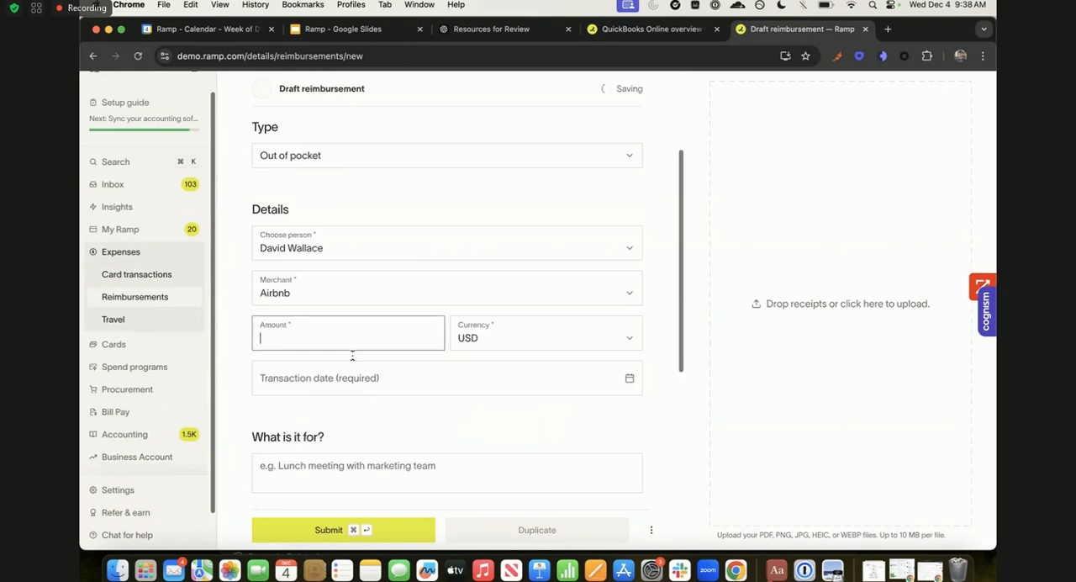
{"action": "type", "text": "10"}
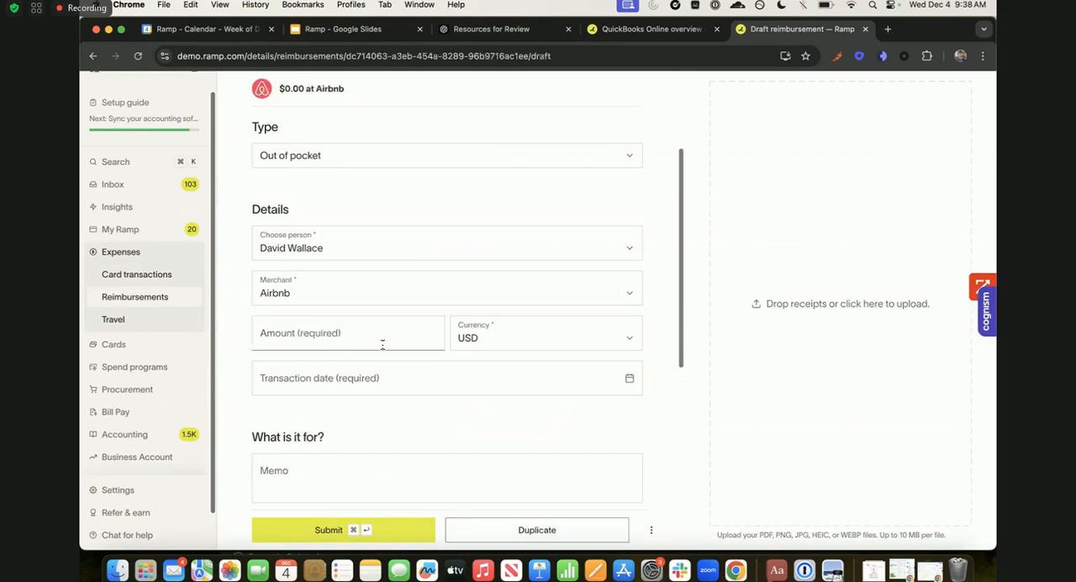
{"action": "left_click", "coordinate": [367, 340]}
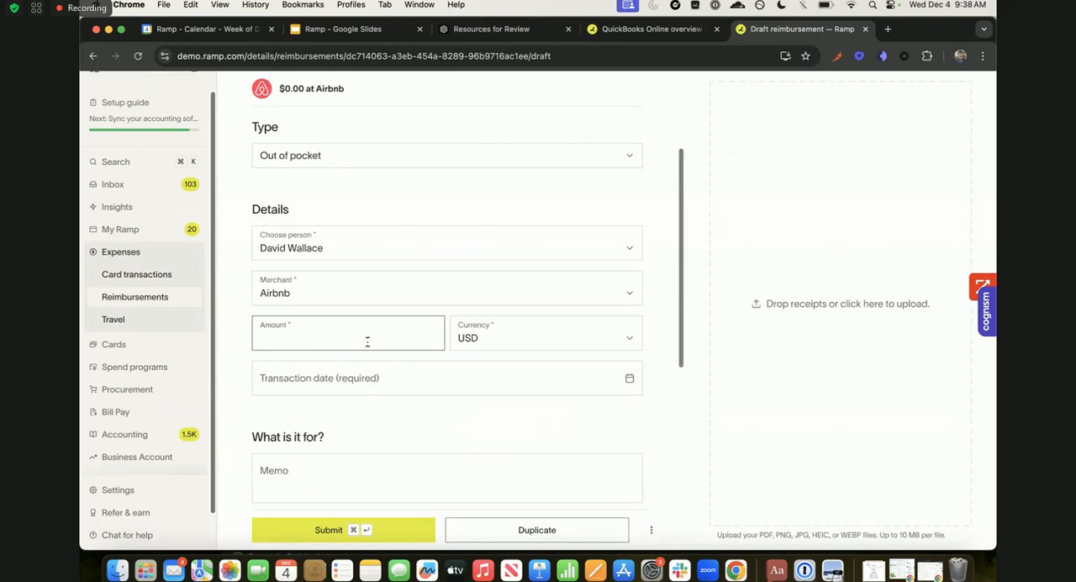
{"action": "scroll", "coordinate": [368, 339], "scroll_direction": "up", "scroll_amount": 4}
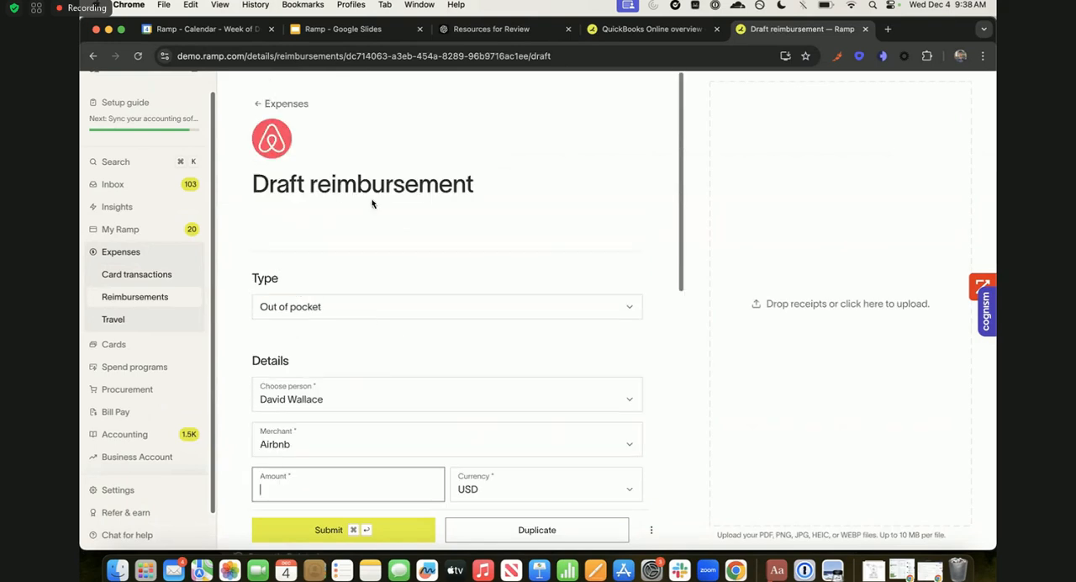
{"action": "left_click", "coordinate": [290, 104]}
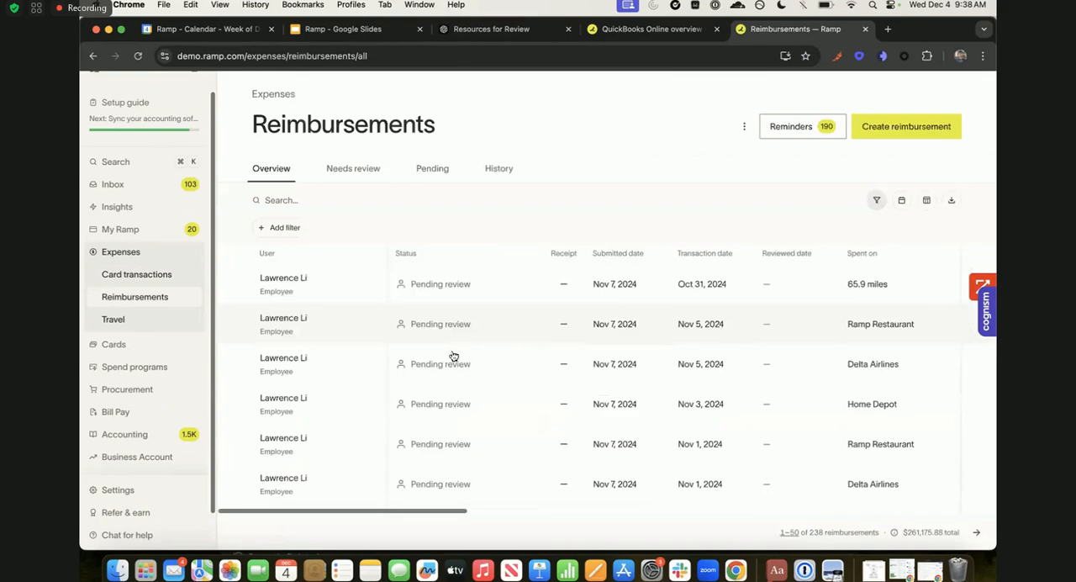
- Open the pending reimbursements and look over their dates, merchants, amounts, memos and QuickBooks category column
{"action": "left_click", "coordinate": [433, 168]}
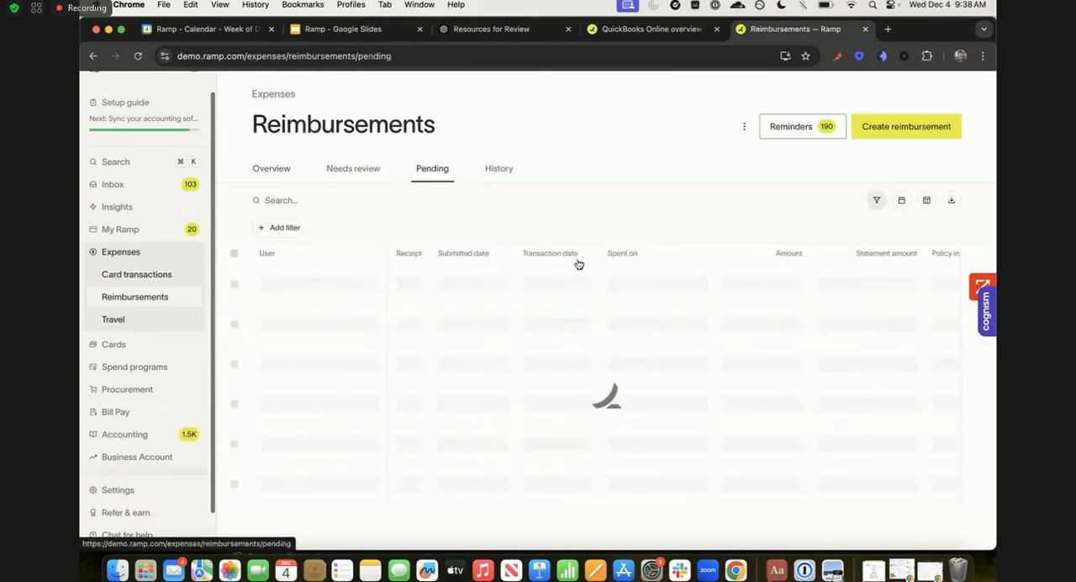
{"action": "scroll", "coordinate": [608, 258], "scroll_direction": "down", "scroll_amount": 2}
{"action": "scroll", "coordinate": [608, 259], "scroll_direction": "left", "scroll_amount": 1}
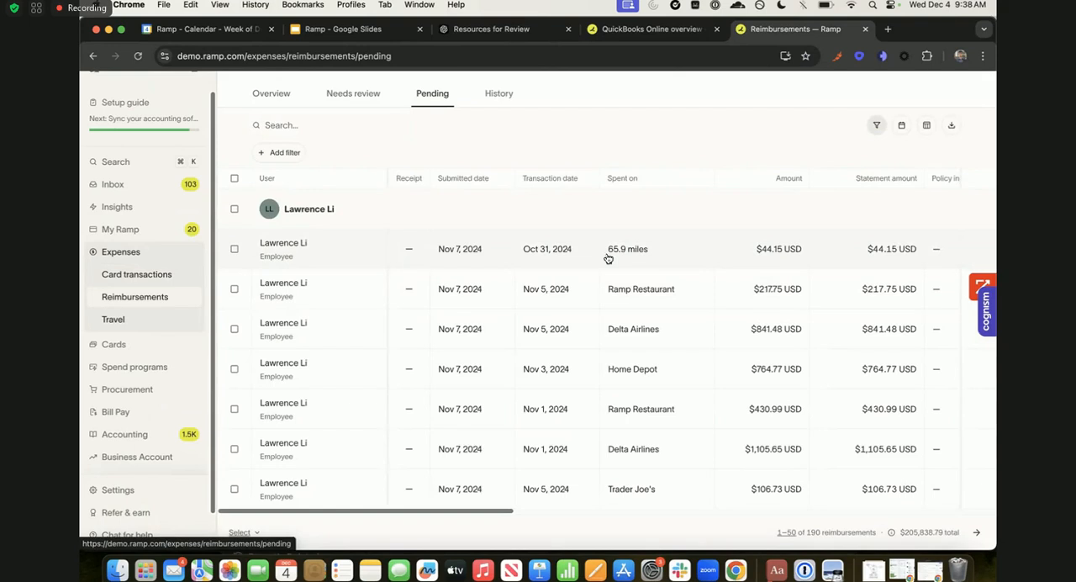
{"action": "scroll", "coordinate": [608, 258], "scroll_direction": "right", "scroll_amount": 10}
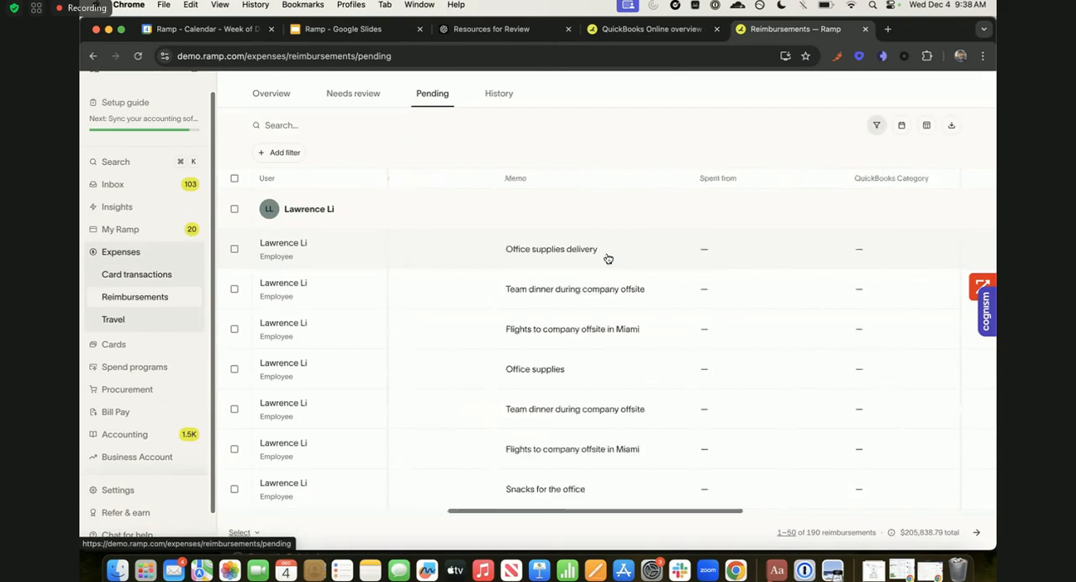
{"action": "scroll", "coordinate": [608, 258], "scroll_direction": "left", "scroll_amount": 10}
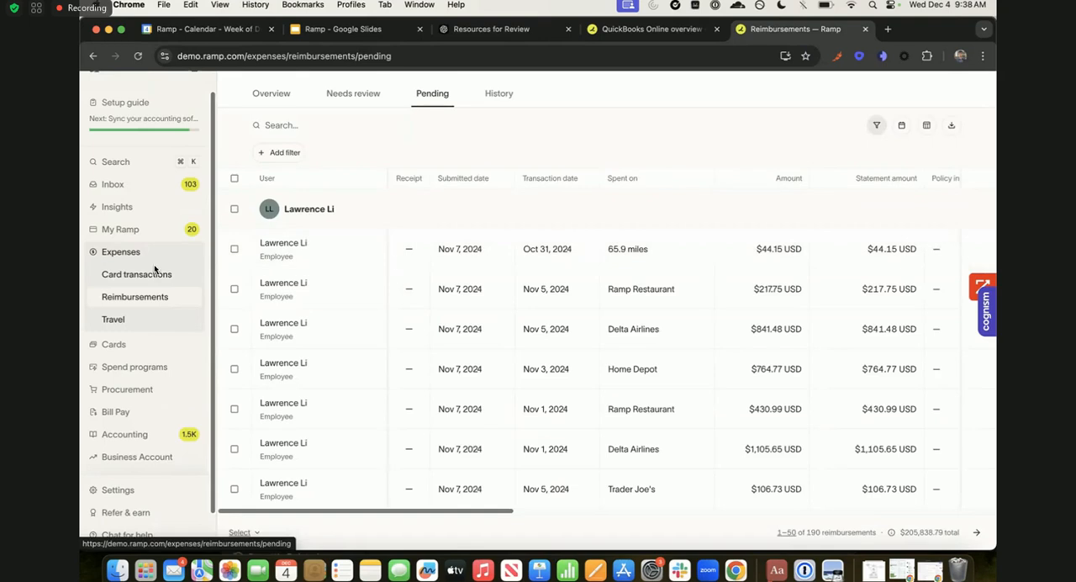
- Open the Travel page under Expenses and review the travel spend summary and trip statistics
{"action": "scroll", "coordinate": [145, 306], "scroll_direction": "down", "scroll_amount": 1}
{"action": "left_click", "coordinate": [133, 308]}
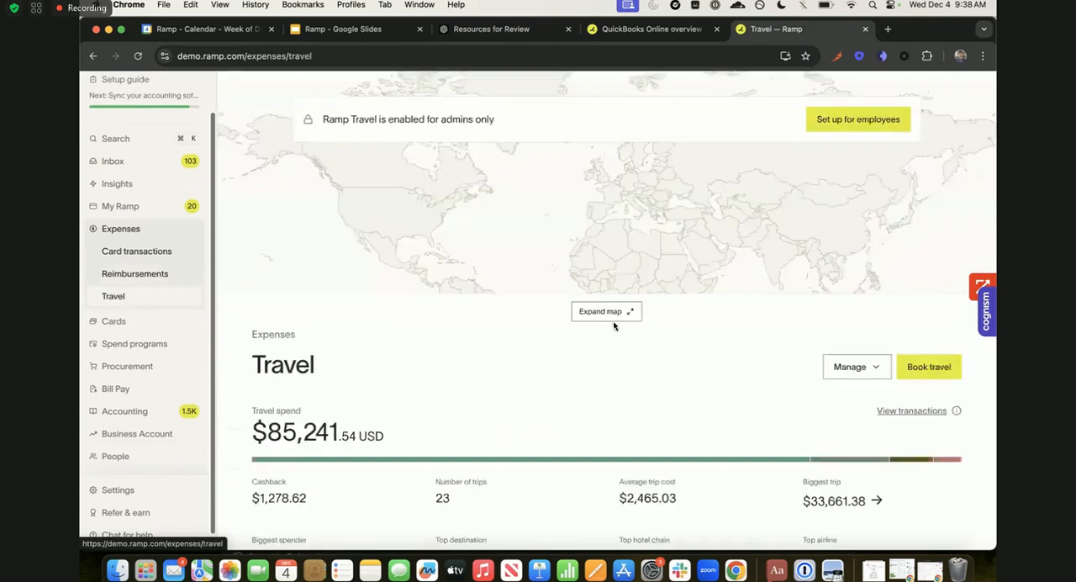
{"action": "scroll", "coordinate": [332, 375], "scroll_direction": "down", "scroll_amount": 4}
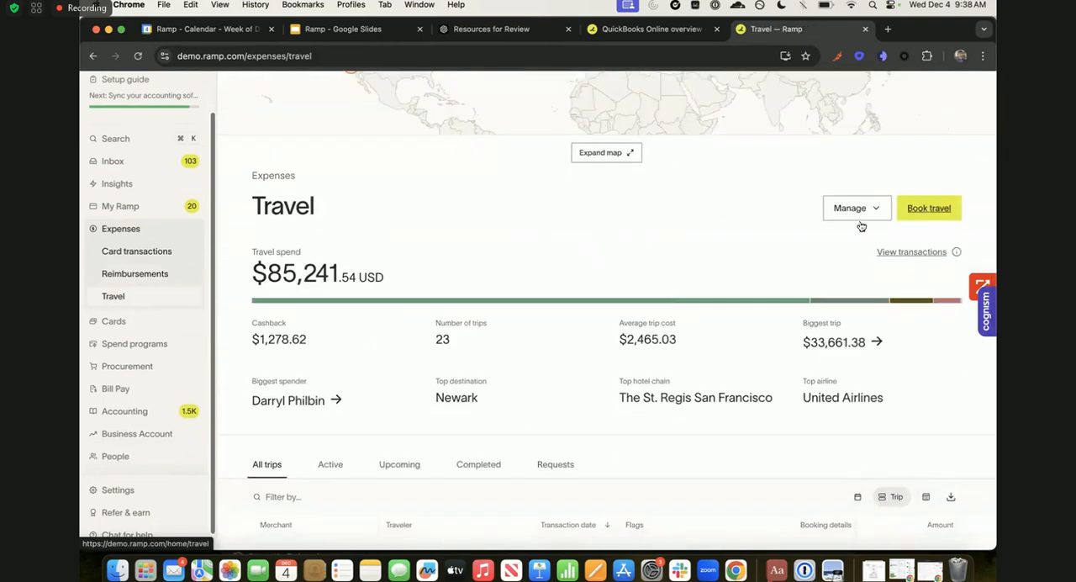
{"action": "scroll", "coordinate": [134, 391], "scroll_direction": "down", "scroll_amount": 1}
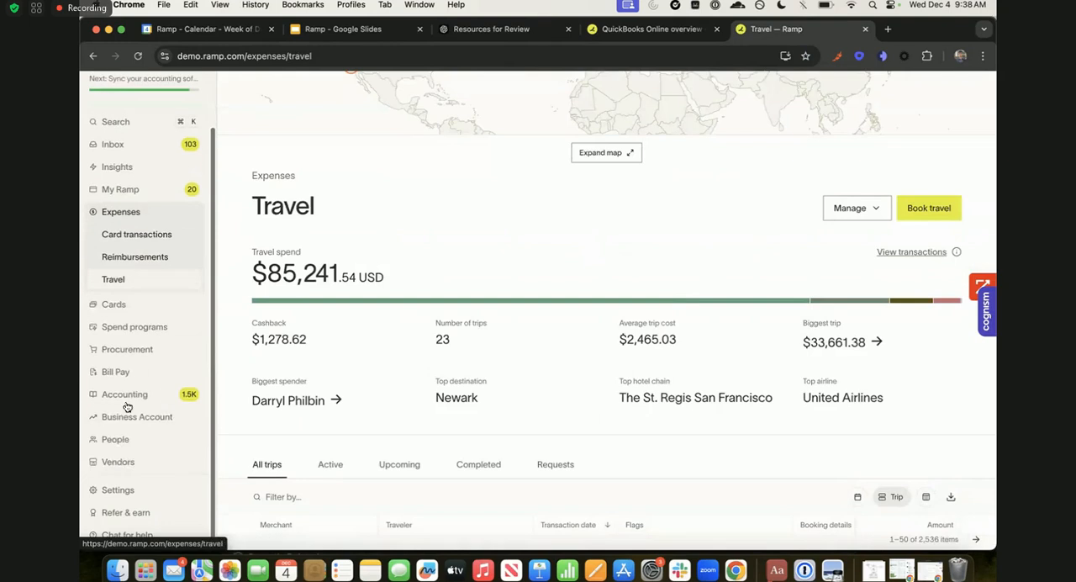
- Open the Vendors overview and review each vendor's owner, year-to-date spend, 30-day spend and description
{"action": "left_click", "coordinate": [116, 462]}
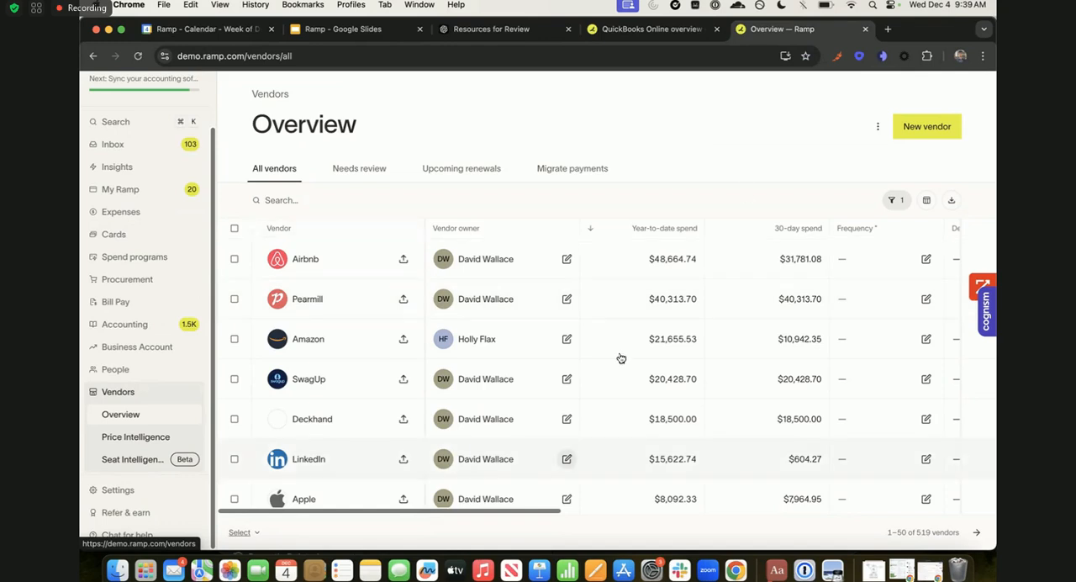
{"action": "scroll", "coordinate": [621, 358], "scroll_direction": "right", "scroll_amount": 1}
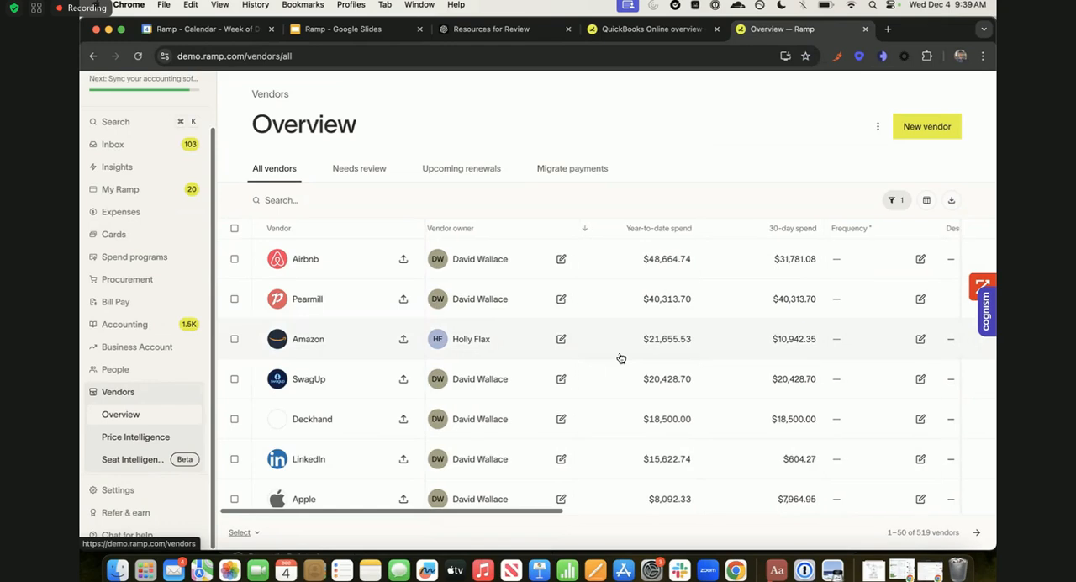
{"action": "scroll", "coordinate": [621, 359], "scroll_direction": "left", "scroll_amount": 1}
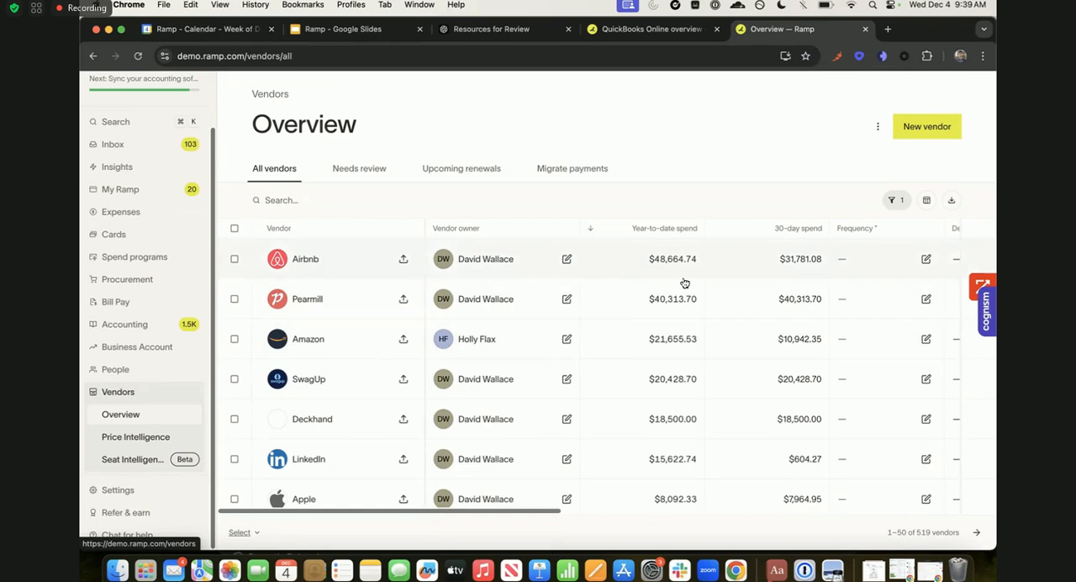
{"action": "scroll", "coordinate": [686, 283], "scroll_direction": "right", "scroll_amount": 3}
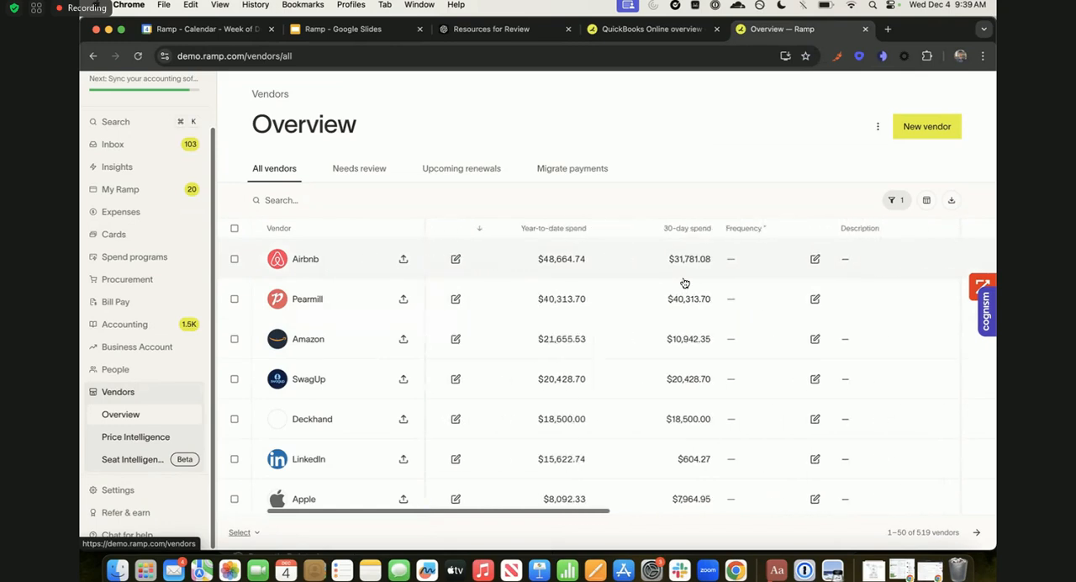
{"action": "scroll", "coordinate": [685, 283], "scroll_direction": "right", "scroll_amount": 1}
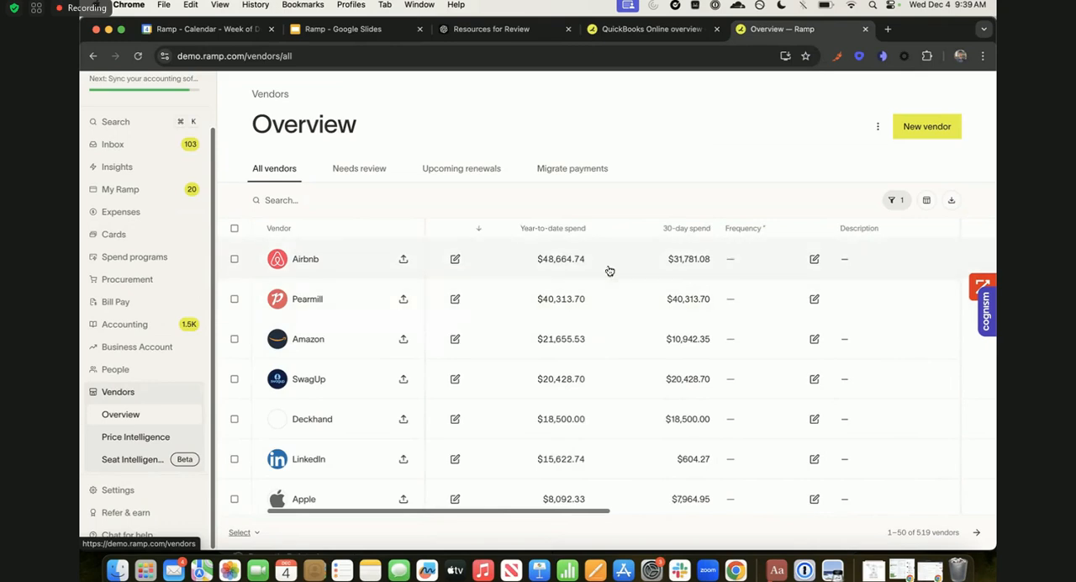
- Examine the vendor table's owner department, location, status, tax and contract columns, highlighting the 1099 vendor (2024) heading
{"action": "scroll", "coordinate": [608, 269], "scroll_direction": "right", "scroll_amount": 5}
{"action": "scroll", "coordinate": [609, 270], "scroll_direction": "right", "scroll_amount": 5}
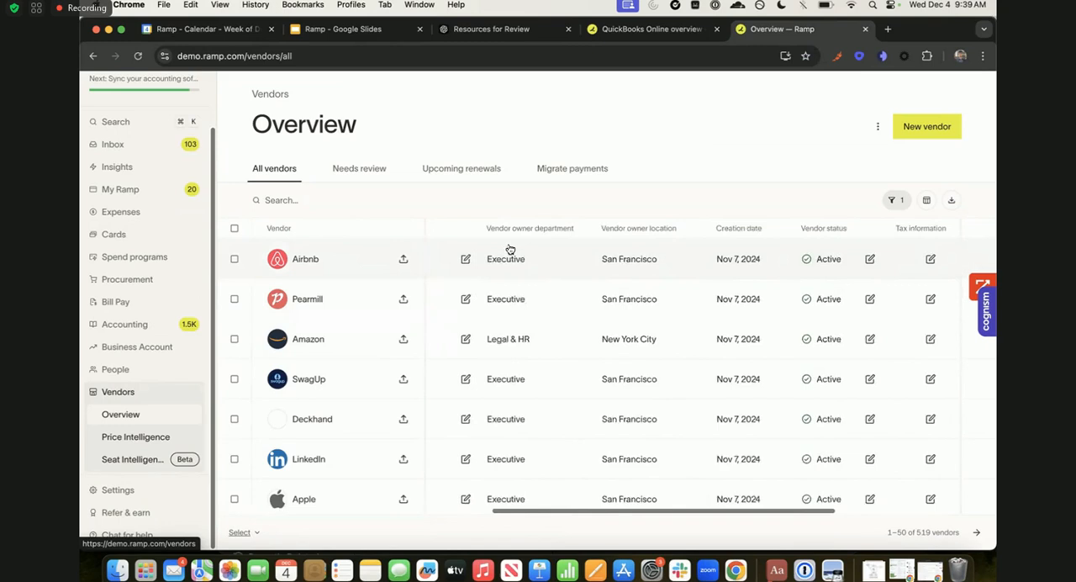
{"action": "scroll", "coordinate": [746, 302], "scroll_direction": "right", "scroll_amount": 6}
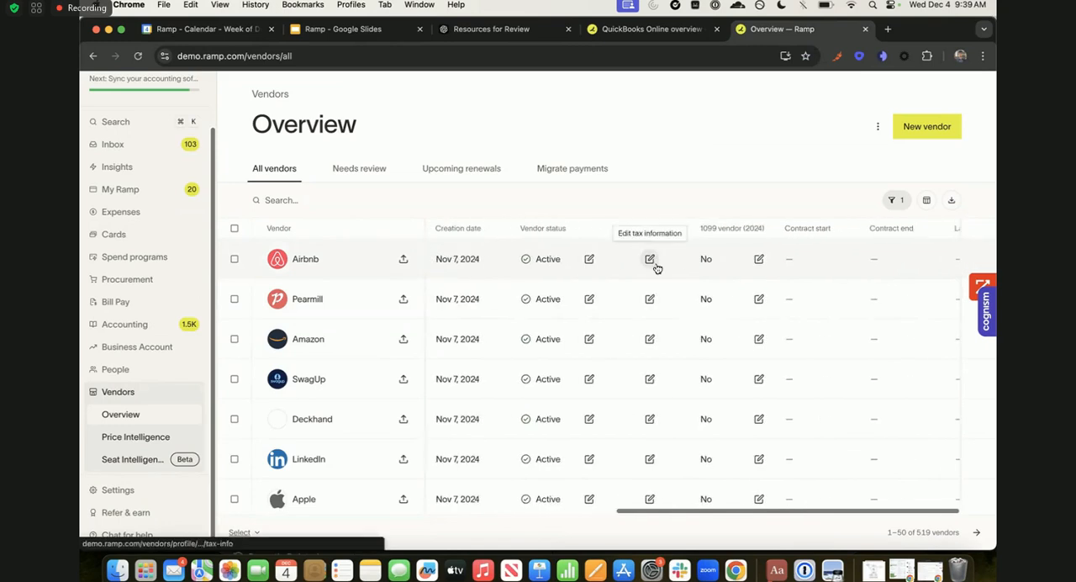
{"action": "scroll", "coordinate": [711, 241], "scroll_direction": "right", "scroll_amount": 1}
{"action": "left_click_drag", "start_coordinate": [619, 228], "coordinate": [685, 229]}
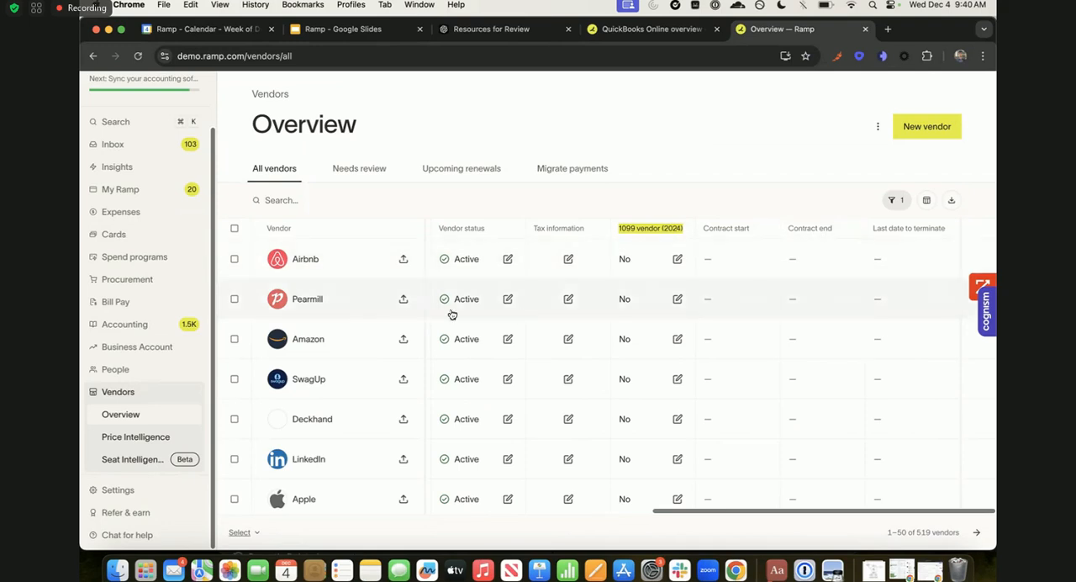
- Open the Airbnb vendor profile and review its spend figures, card spend, recent bills and expense policy
{"action": "scroll", "coordinate": [452, 314], "scroll_direction": "left", "scroll_amount": 10}
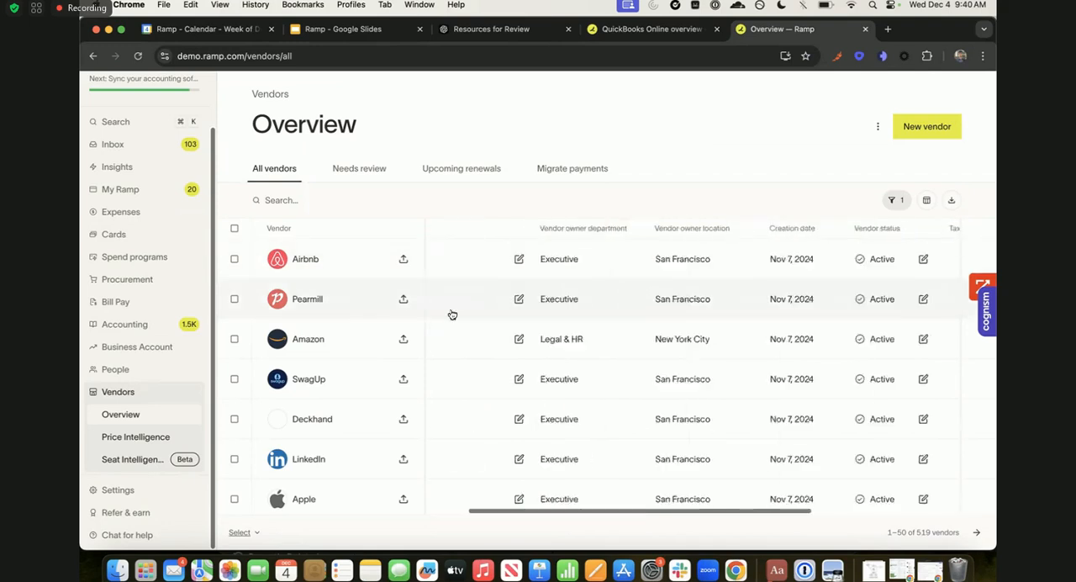
{"action": "left_click", "coordinate": [365, 264]}
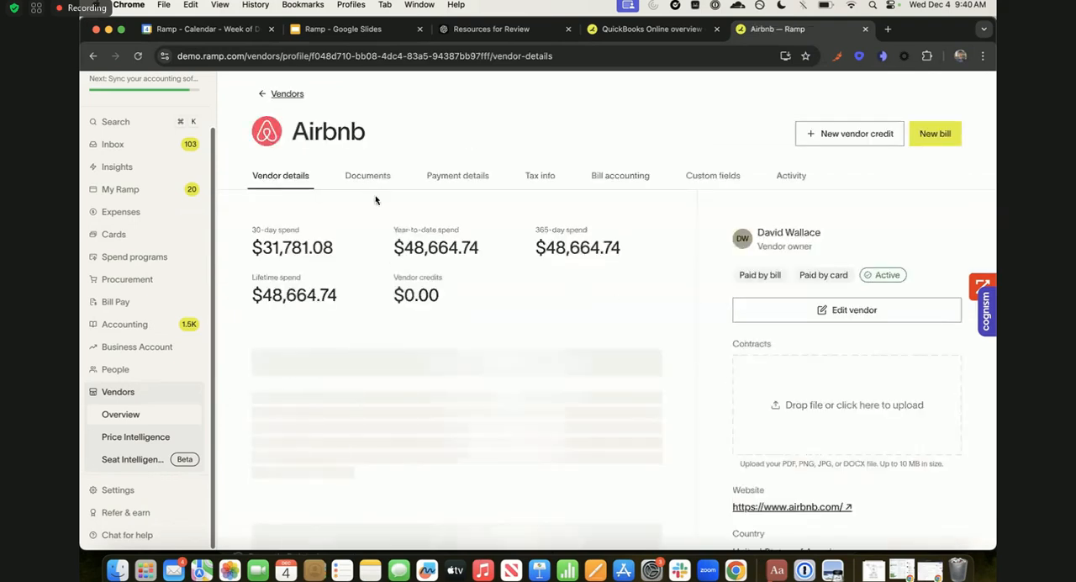
{"action": "scroll", "coordinate": [426, 247], "scroll_direction": "down", "scroll_amount": 10}
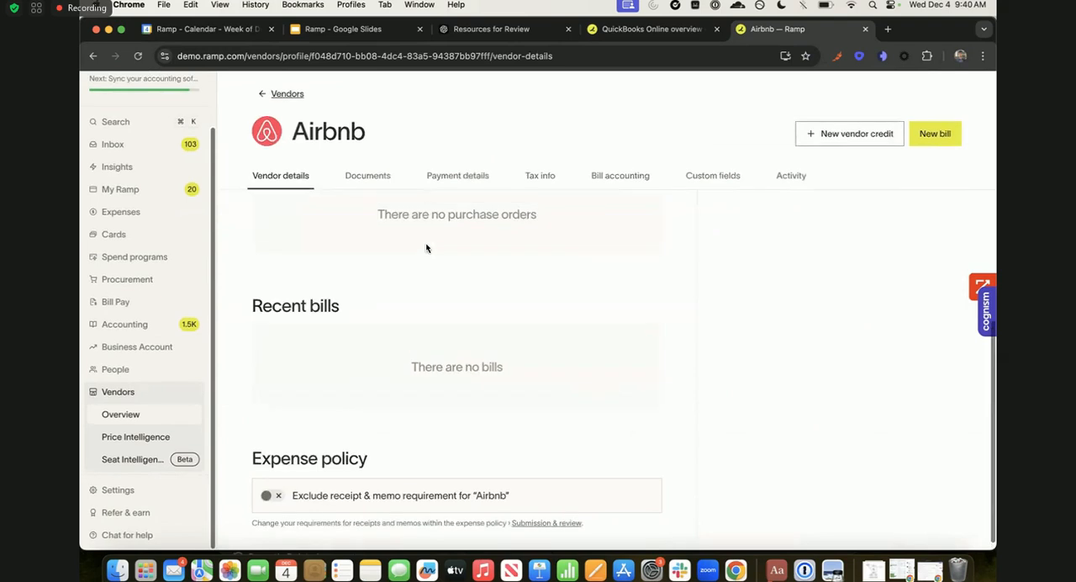
{"action": "scroll", "coordinate": [296, 316], "scroll_direction": "up", "scroll_amount": 2}
{"action": "scroll", "coordinate": [560, 326], "scroll_direction": "up", "scroll_amount": 5}
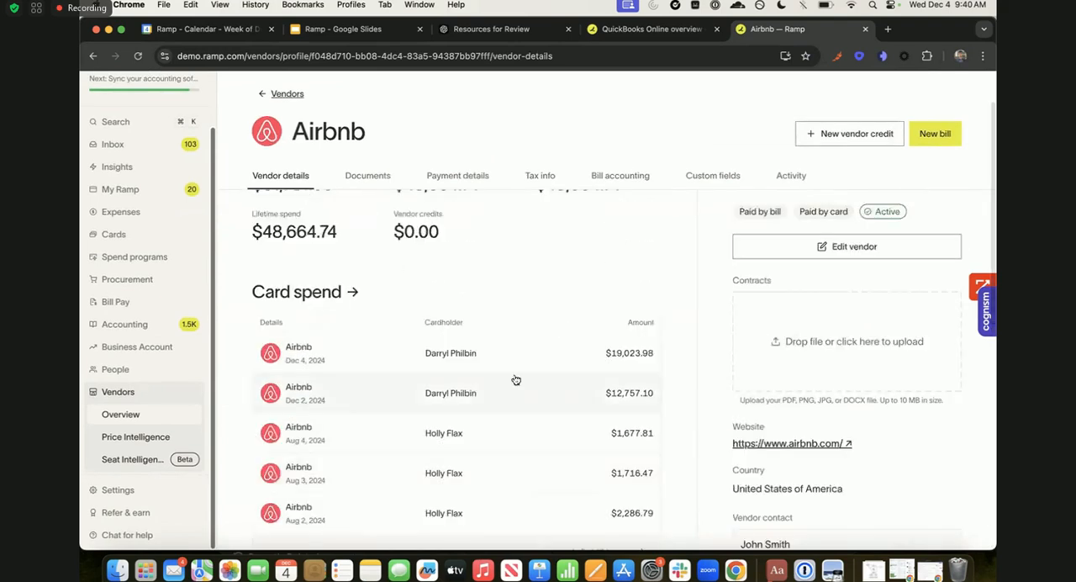
{"action": "scroll", "coordinate": [514, 379], "scroll_direction": "up", "scroll_amount": 3}
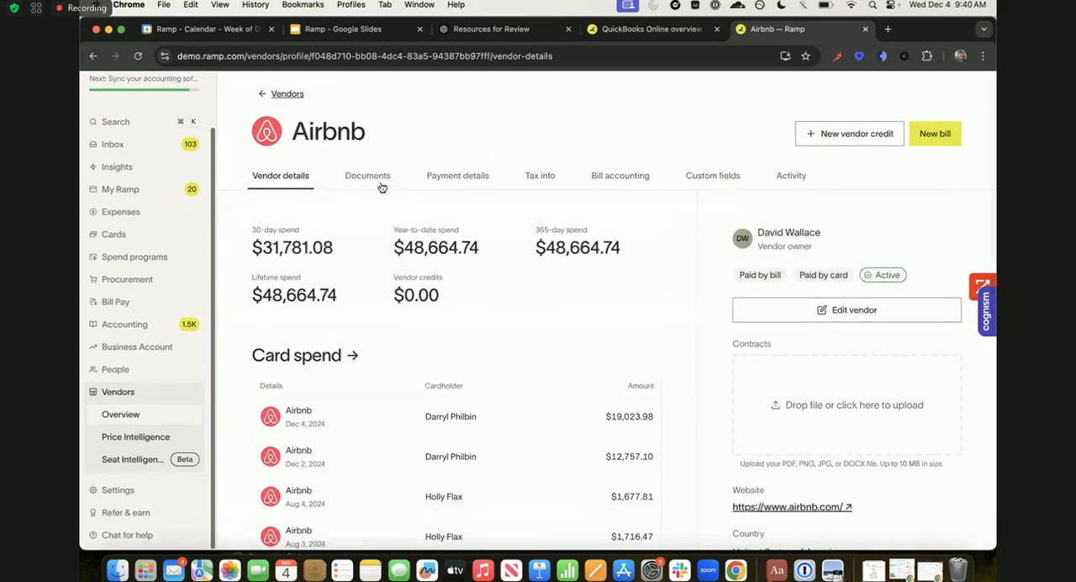
- Go through Airbnb's documents, payment details, tax info, bill accounting and custom fields
{"action": "left_click", "coordinate": [370, 179]}
{"action": "left_click", "coordinate": [456, 178]}
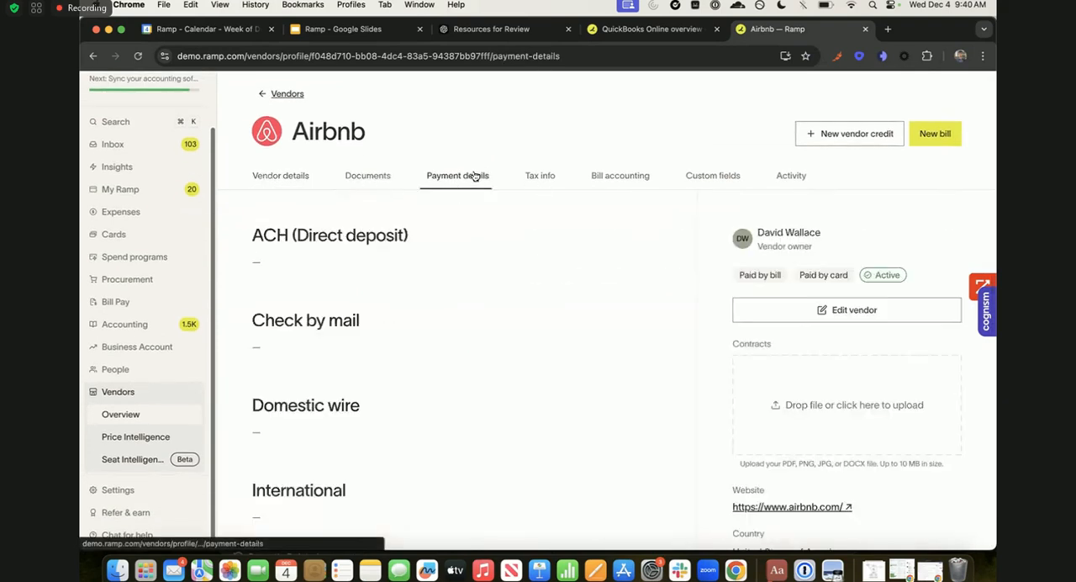
{"action": "scroll", "coordinate": [459, 331], "scroll_direction": "down", "scroll_amount": 3}
{"action": "scroll", "coordinate": [460, 332], "scroll_direction": "up", "scroll_amount": 3}
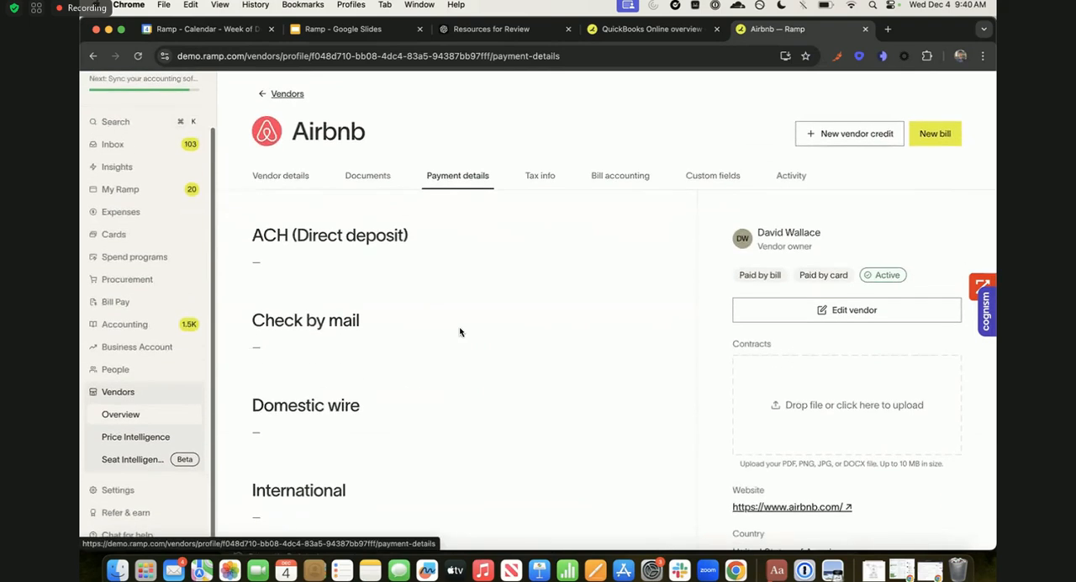
{"action": "left_click", "coordinate": [542, 179]}
{"action": "left_click", "coordinate": [622, 175]}
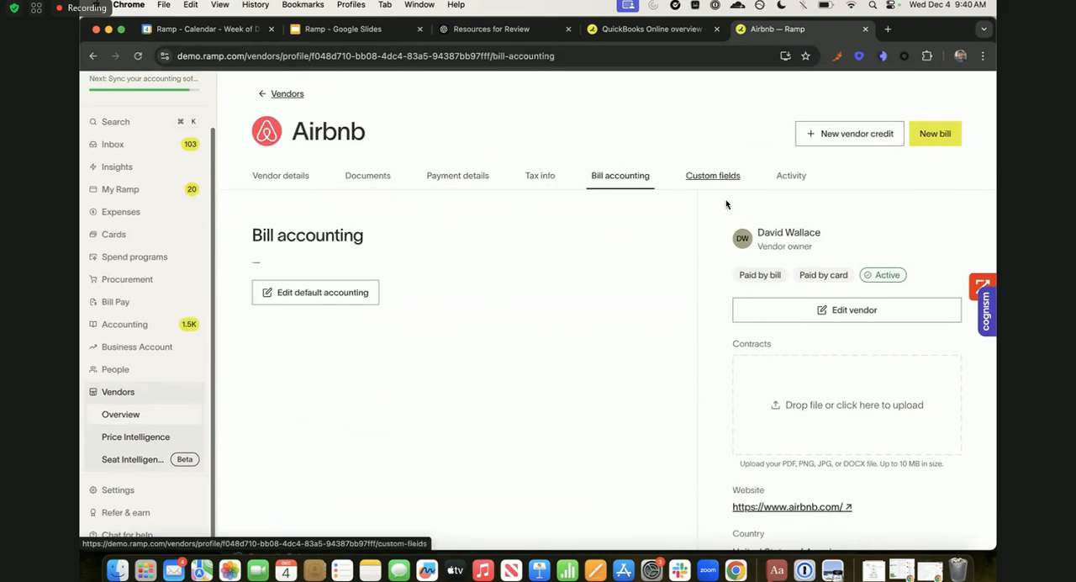
{"action": "left_click", "coordinate": [713, 177]}
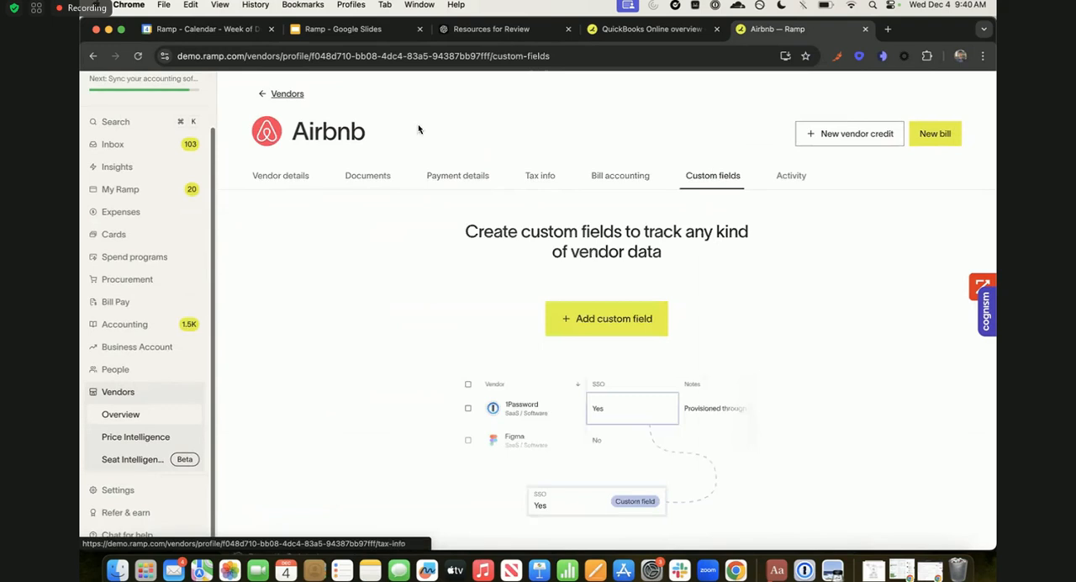
- Return from the Airbnb profile to the vendor list and view the upcoming renewals
{"action": "left_click", "coordinate": [287, 95]}
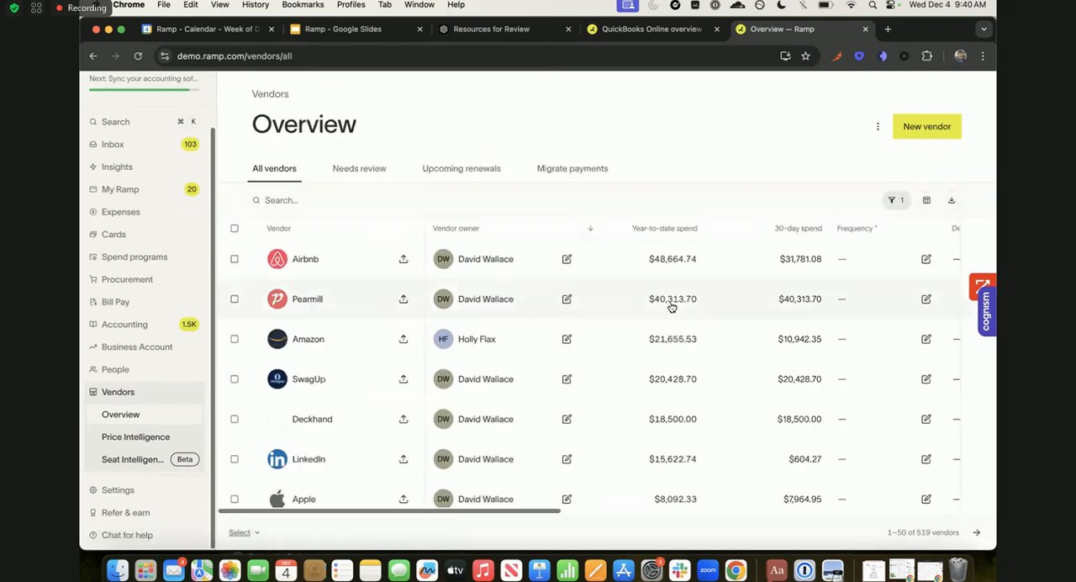
{"action": "scroll", "coordinate": [707, 236], "scroll_direction": "up", "scroll_amount": 2}
{"action": "left_click", "coordinate": [443, 167]}
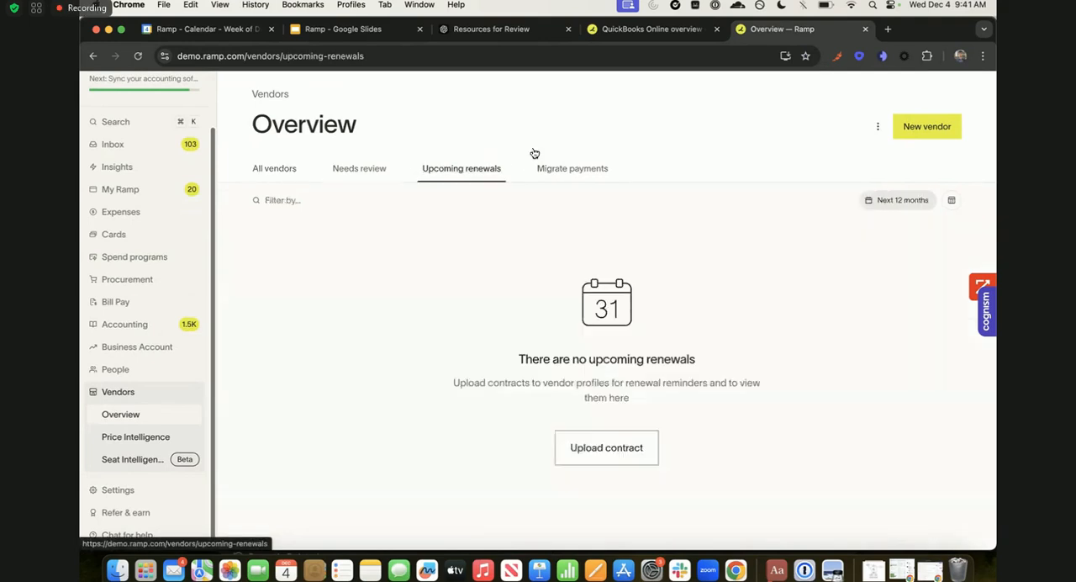
- View the payment migration page, and browse the existing QuickBooks vendors offered for a new vendor
{"action": "left_click", "coordinate": [572, 168]}
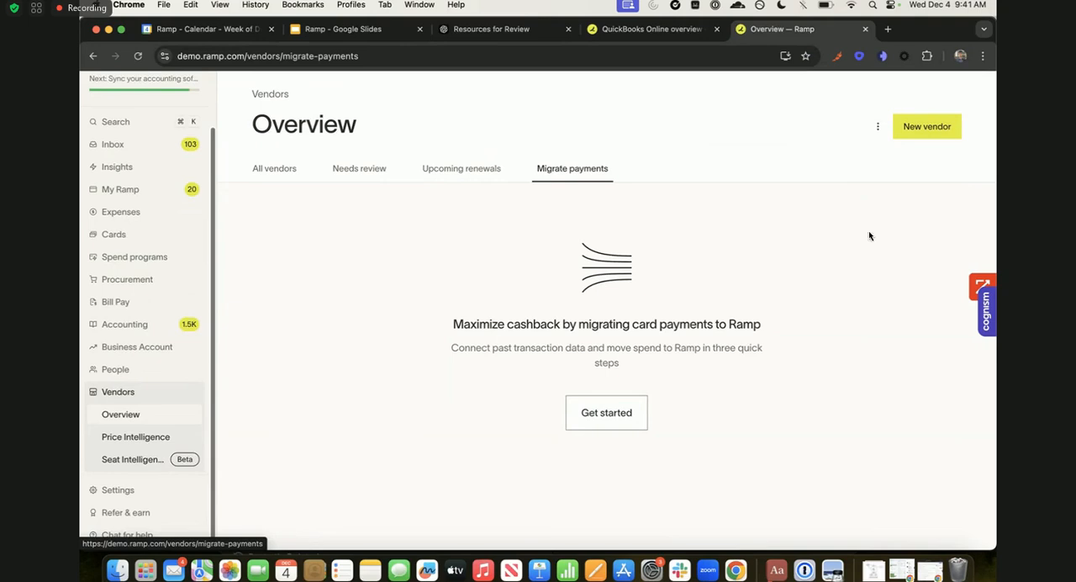
{"action": "left_click", "coordinate": [927, 134]}
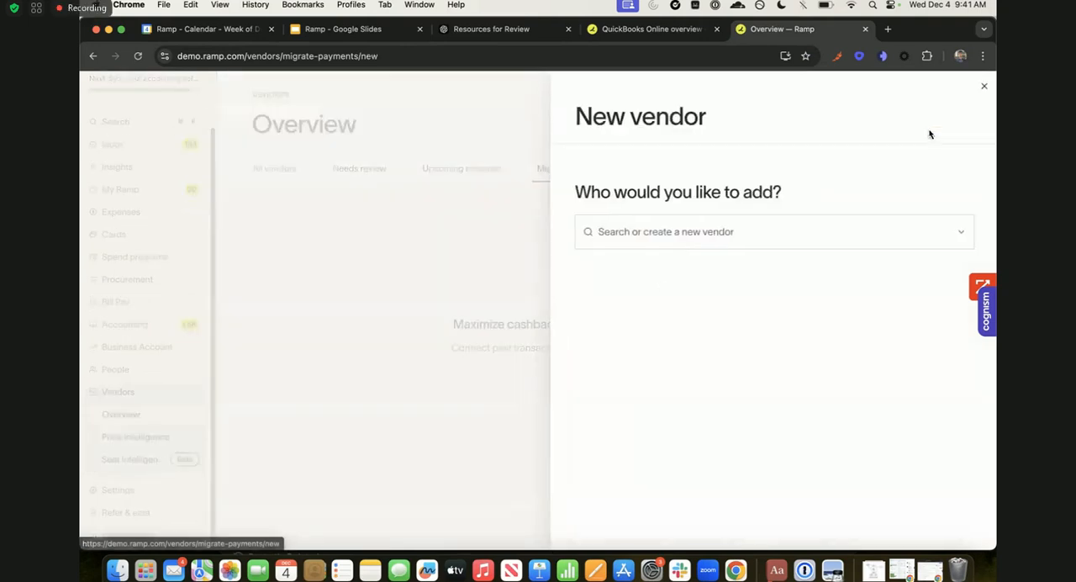
{"action": "left_click", "coordinate": [642, 239]}
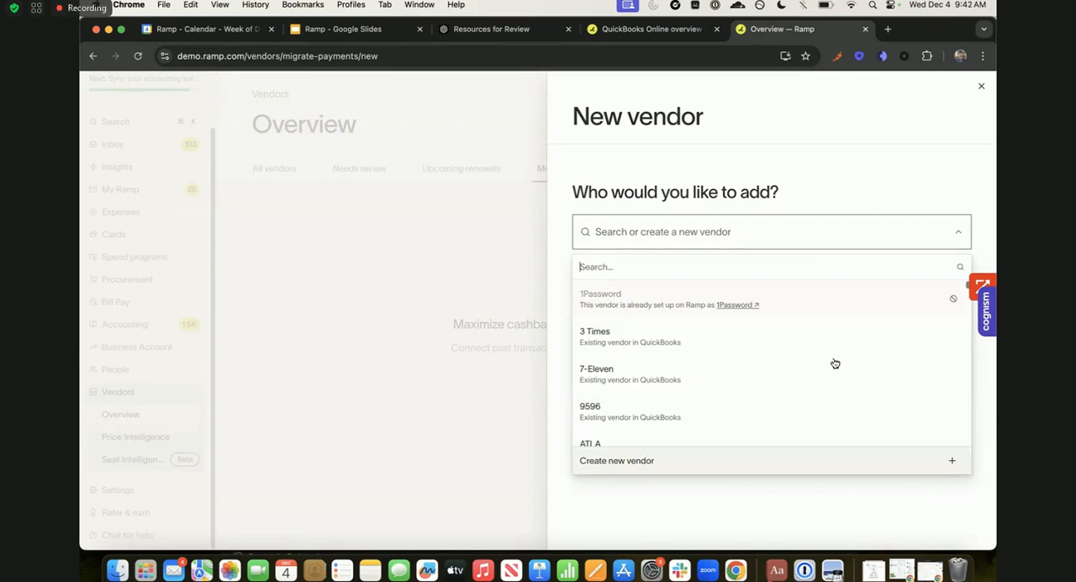
{"action": "scroll", "coordinate": [820, 324], "scroll_direction": "down", "scroll_amount": 1}
{"action": "scroll", "coordinate": [622, 408], "scroll_direction": "down", "scroll_amount": 3}
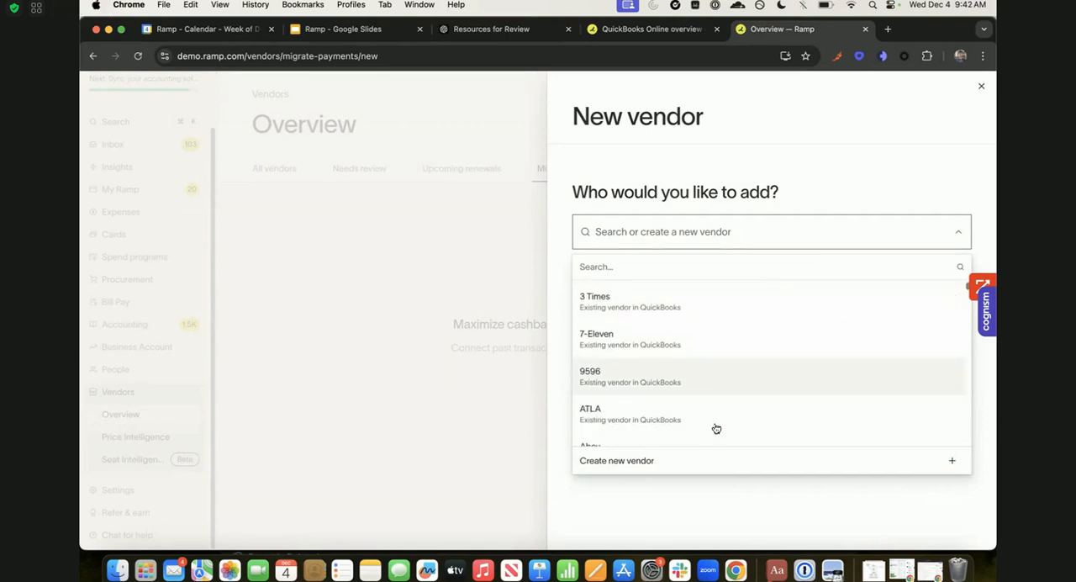
{"action": "scroll", "coordinate": [664, 366], "scroll_direction": "down", "scroll_amount": 5}
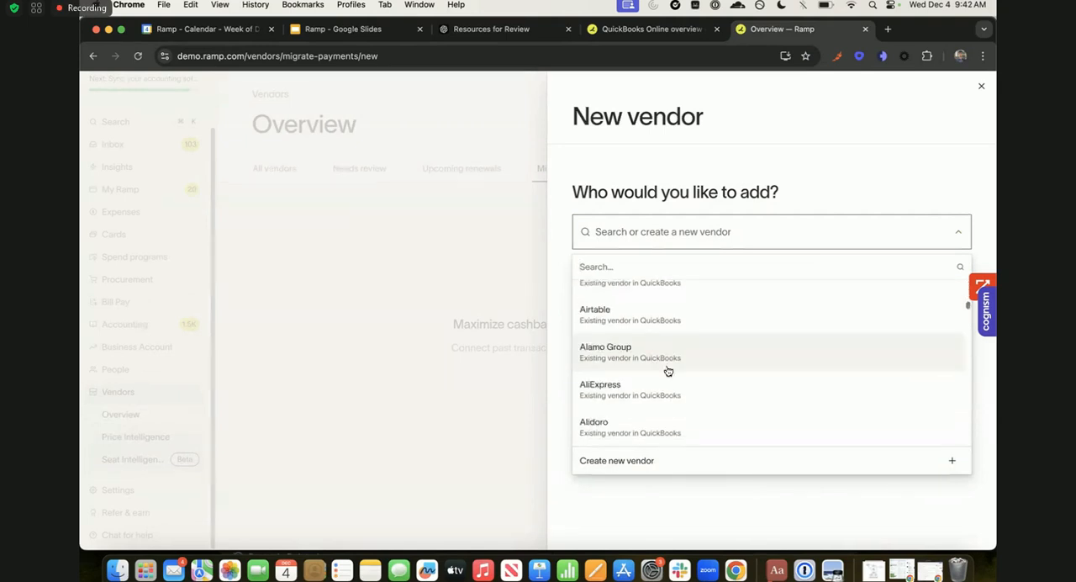
{"action": "scroll", "coordinate": [677, 358], "scroll_direction": "up", "scroll_amount": 8}
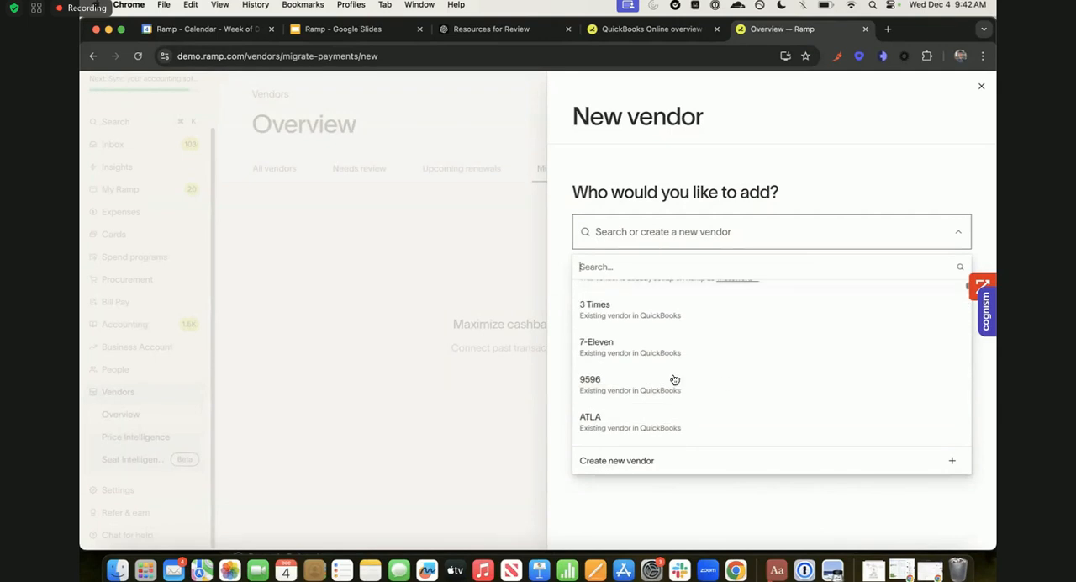
{"action": "scroll", "coordinate": [686, 399], "scroll_direction": "down", "scroll_amount": 5}
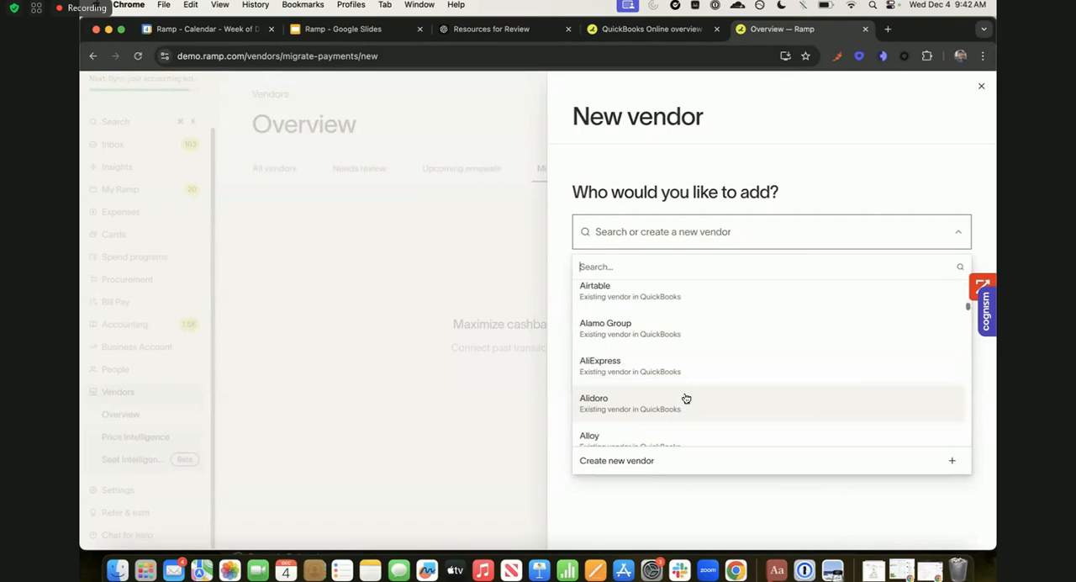
- Open a blank new vendor form and review its basic info, vendor contact and payment details sections
{"action": "left_click", "coordinate": [654, 464]}
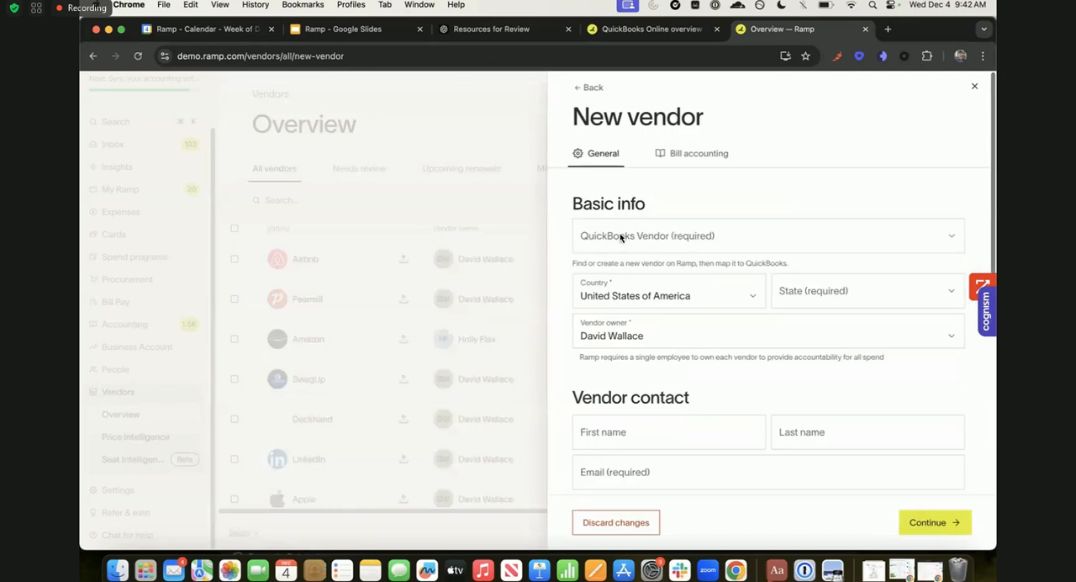
{"action": "left_click", "coordinate": [620, 233]}
{"action": "left_click", "coordinate": [675, 195]}
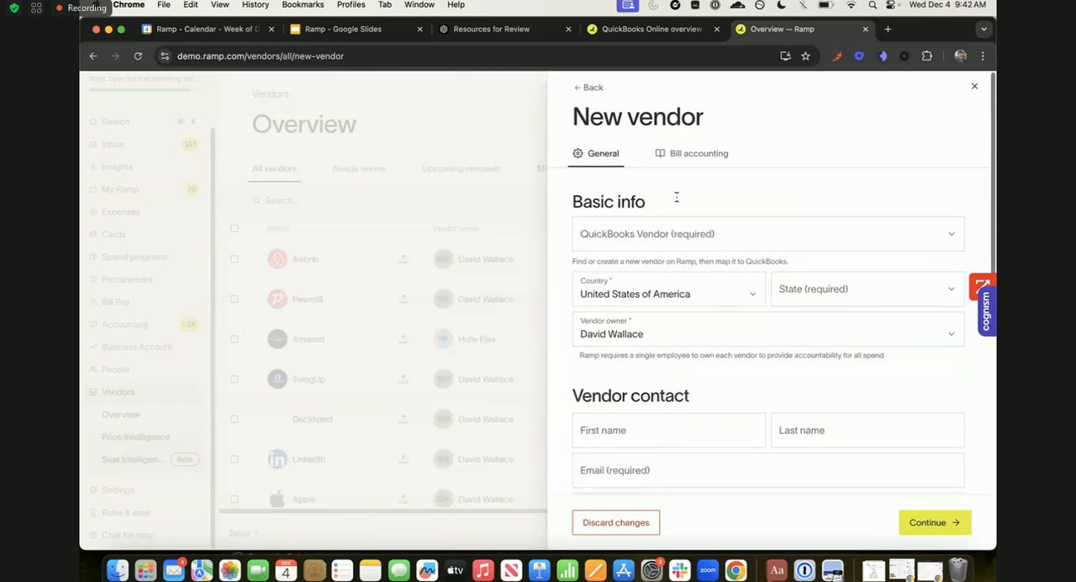
{"action": "scroll", "coordinate": [713, 227], "scroll_direction": "down", "scroll_amount": 3}
{"action": "scroll", "coordinate": [713, 227], "scroll_direction": "down", "scroll_amount": 2}
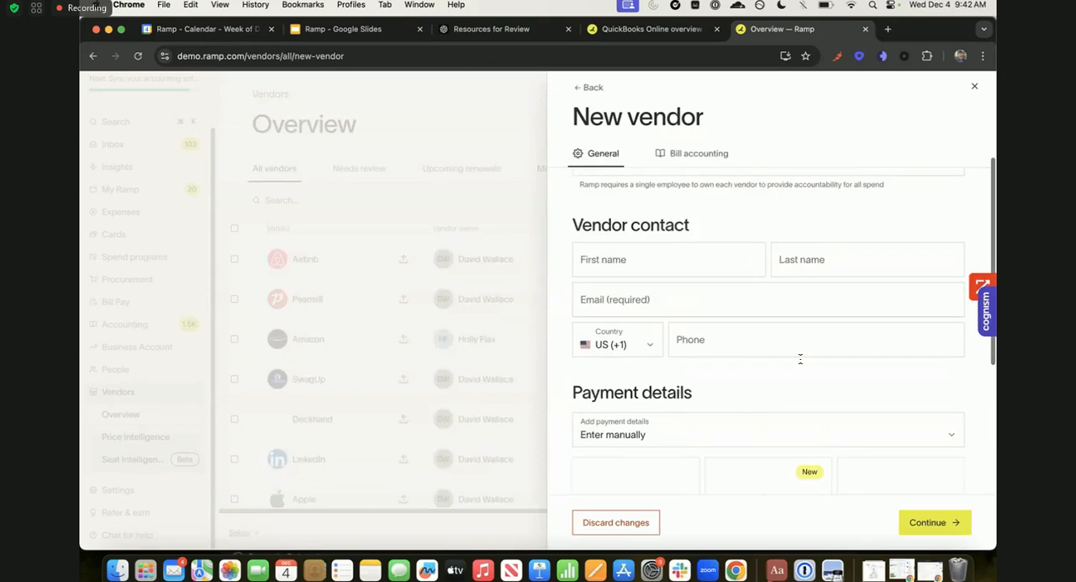
{"action": "scroll", "coordinate": [649, 208], "scroll_direction": "down", "scroll_amount": 4}
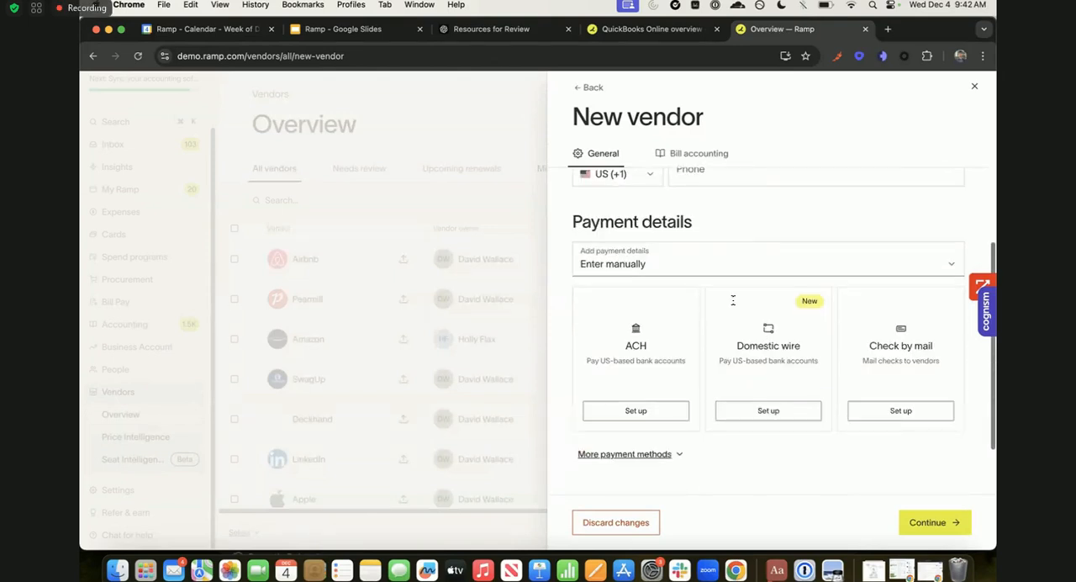
- Examine the manual payment methods for the new vendor, highlighting ACH and Domestic wire and checking the additional methods
{"action": "double_click", "coordinate": [635, 346]}
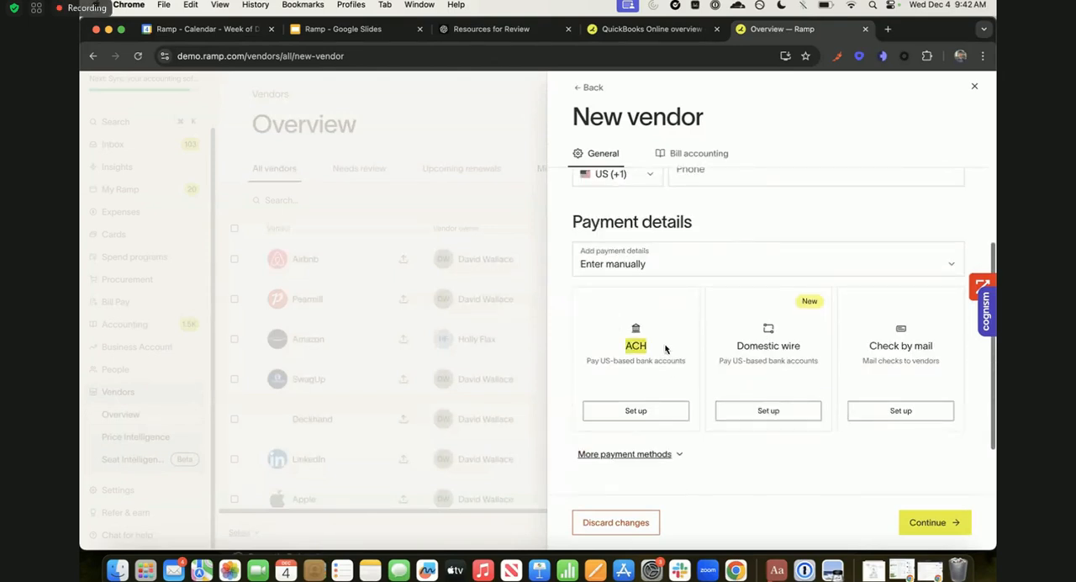
{"action": "left_click_drag", "start_coordinate": [748, 347], "coordinate": [876, 345]}
{"action": "left_click", "coordinate": [933, 343]}
{"action": "left_click", "coordinate": [933, 347]}
{"action": "left_click_drag", "start_coordinate": [772, 345], "coordinate": [804, 345]}
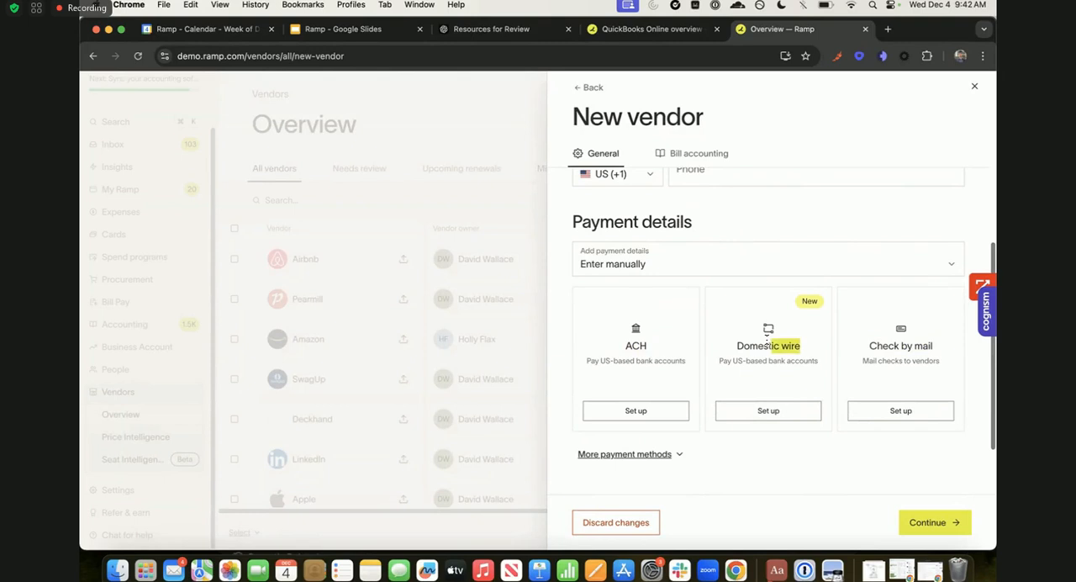
{"action": "left_click_drag", "start_coordinate": [739, 343], "coordinate": [819, 364]}
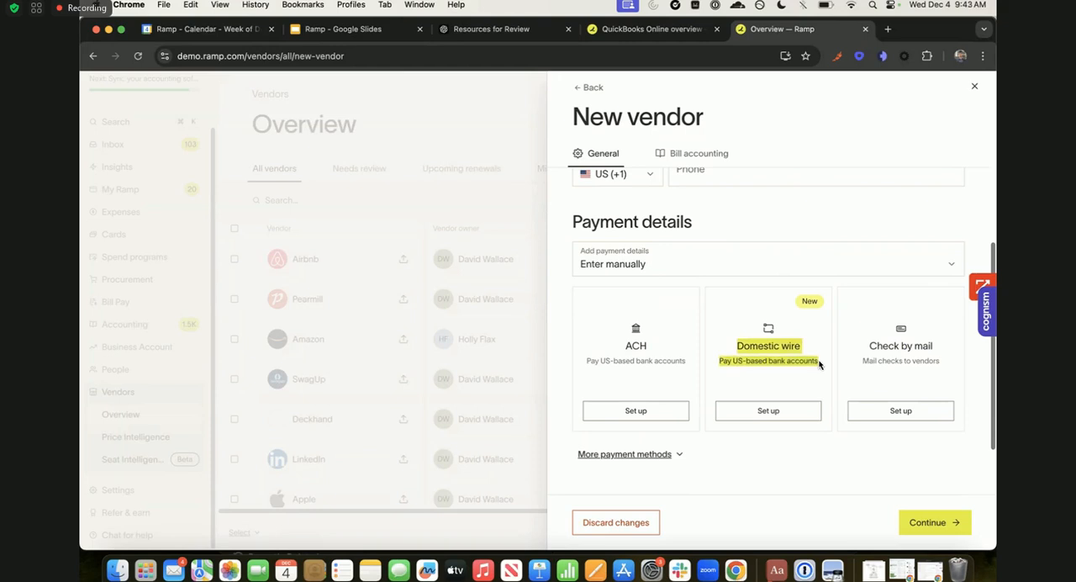
{"action": "left_click", "coordinate": [647, 455]}
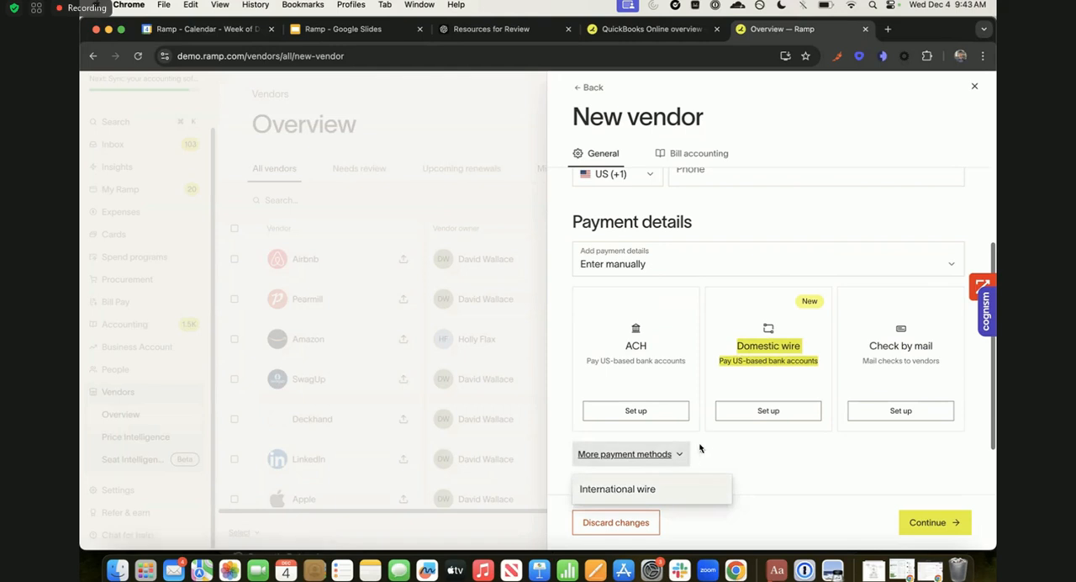
{"action": "left_click", "coordinate": [673, 453]}
- Set the new vendor's payment details and tax details to Request from the vendor, dismissing the software update password dialog
{"action": "scroll", "coordinate": [747, 451], "scroll_direction": "down", "scroll_amount": 1}
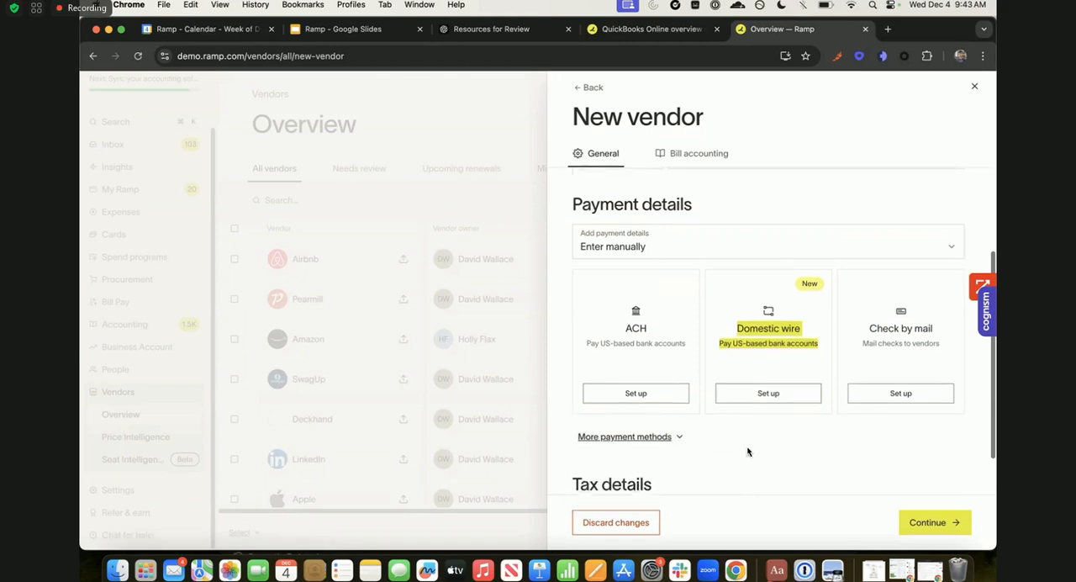
{"action": "left_click", "coordinate": [634, 246]}
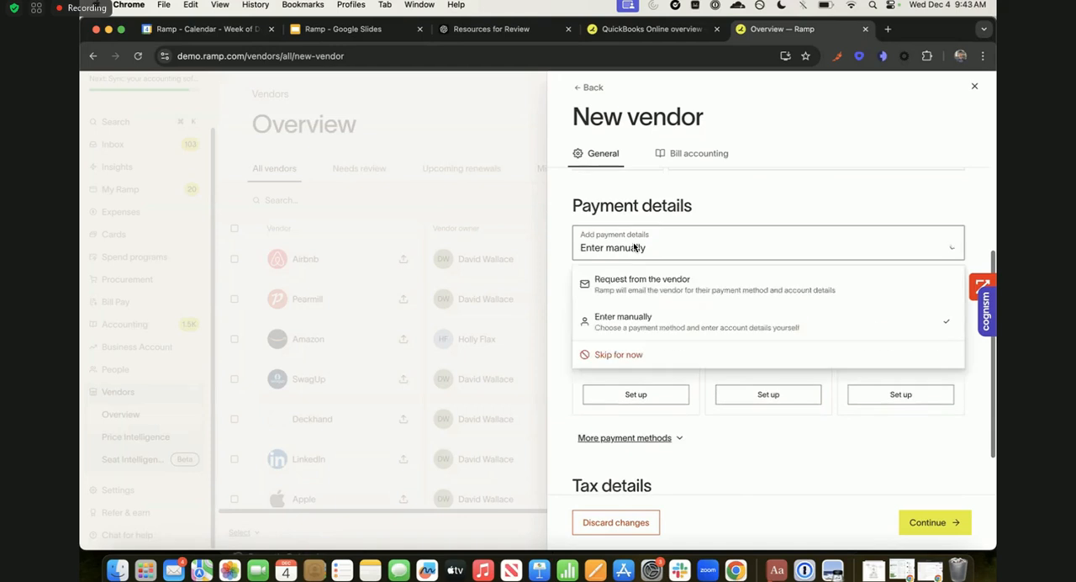
{"action": "left_click", "coordinate": [738, 278]}
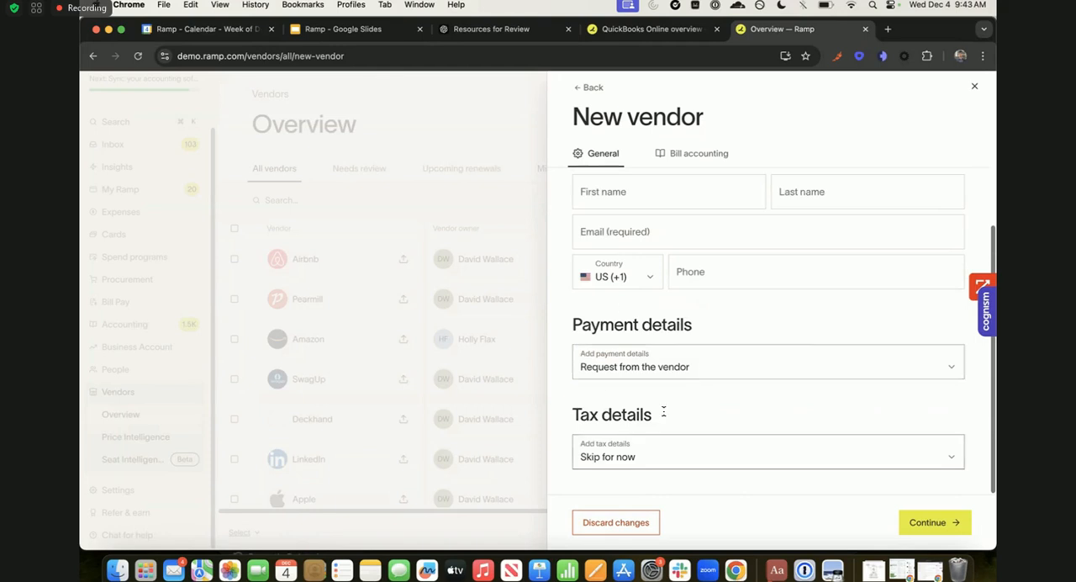
{"action": "left_click", "coordinate": [602, 453]}
{"action": "left_click", "coordinate": [629, 342]}
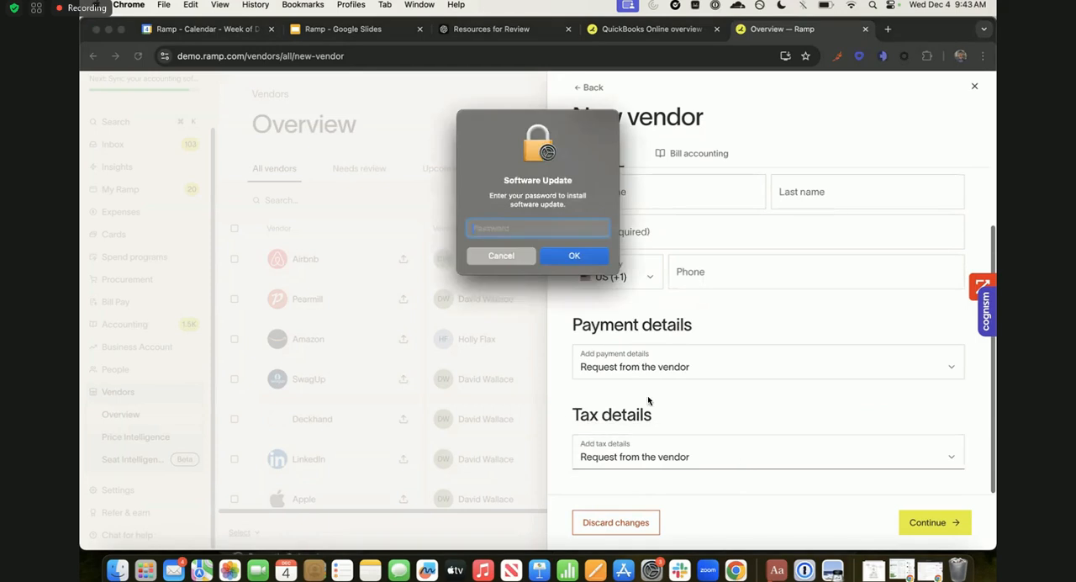
{"action": "left_click", "coordinate": [512, 258]}
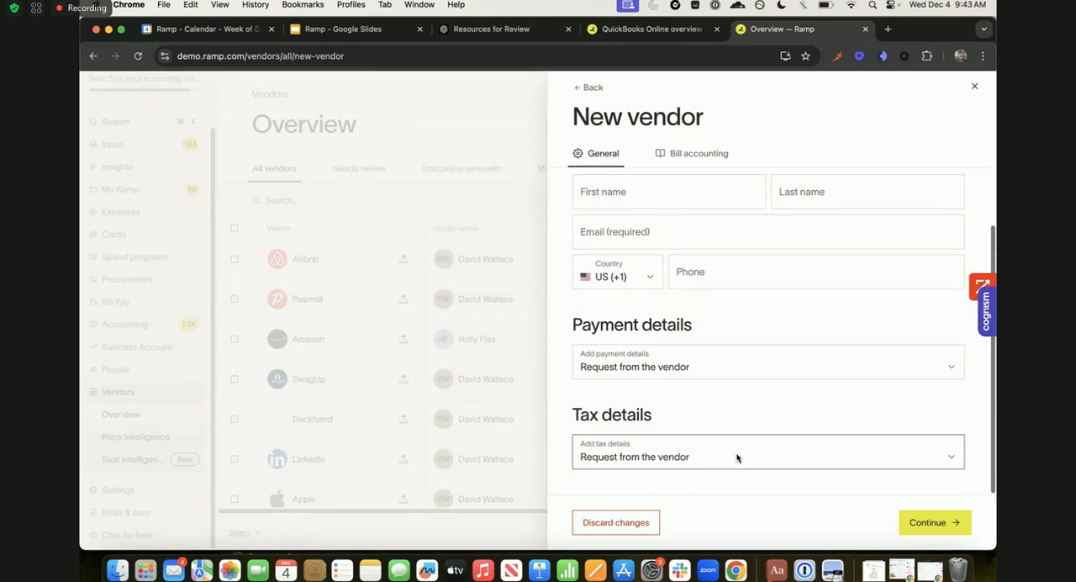
- Review the new vendor's default bill and line item accounting fields, and leave the form without saving
{"action": "left_click", "coordinate": [676, 156]}
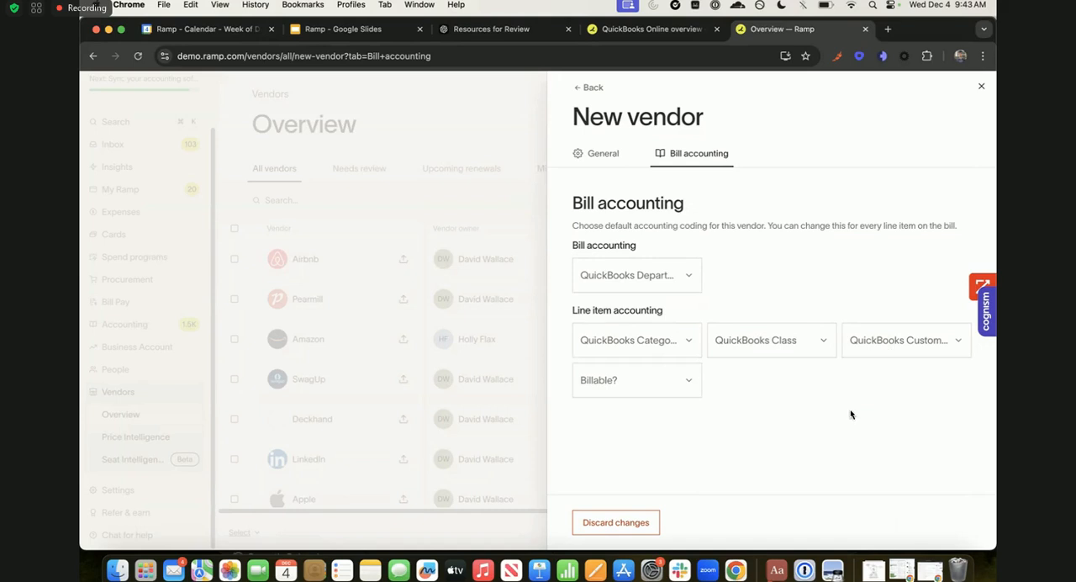
{"action": "left_click", "coordinate": [441, 291]}
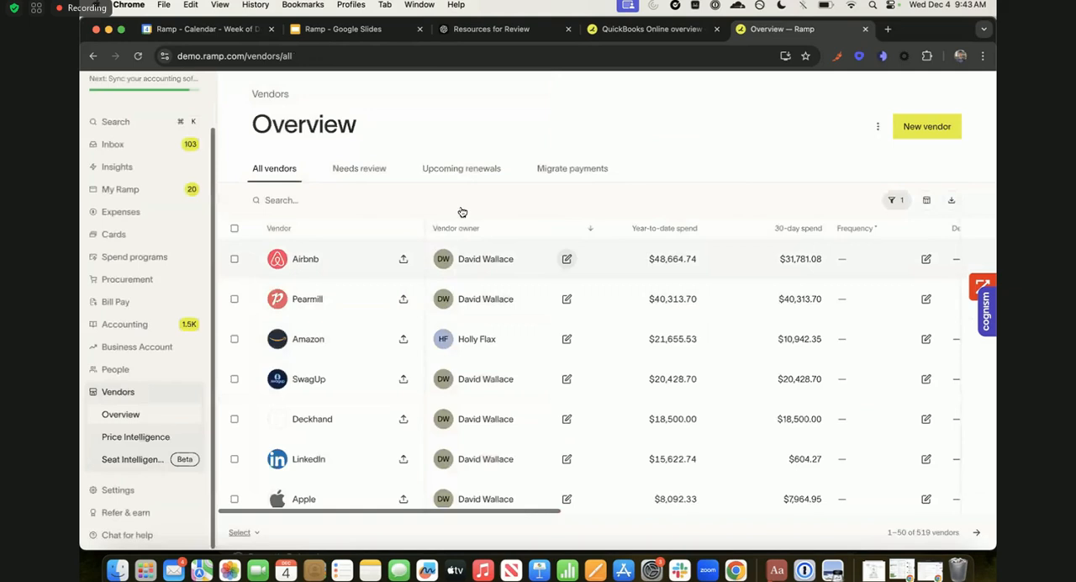
- Check the vendors needing review and the upcoming vendor renewals
{"action": "left_click", "coordinate": [360, 171]}
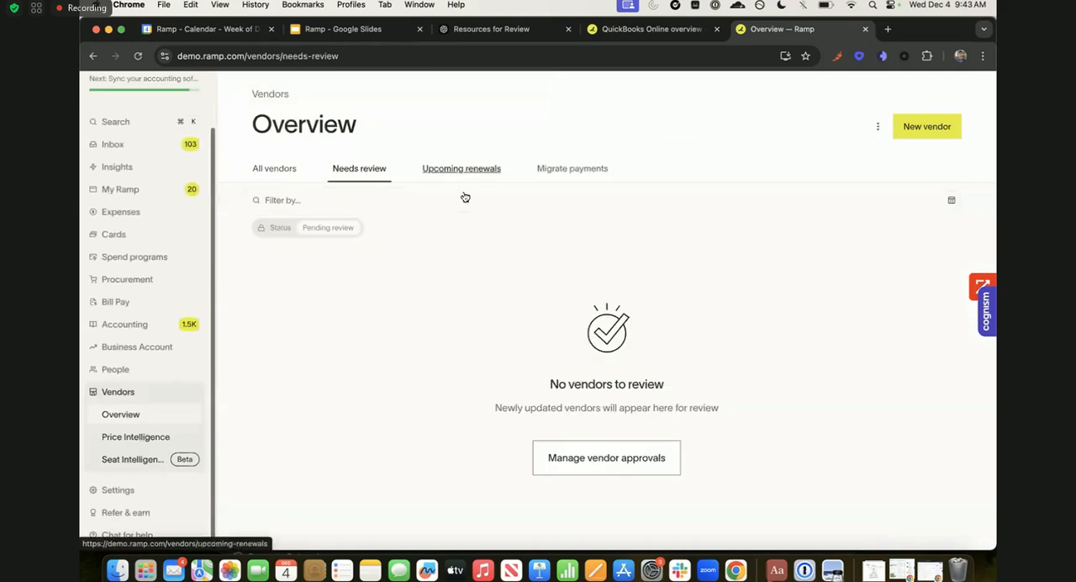
{"action": "left_click", "coordinate": [439, 175]}
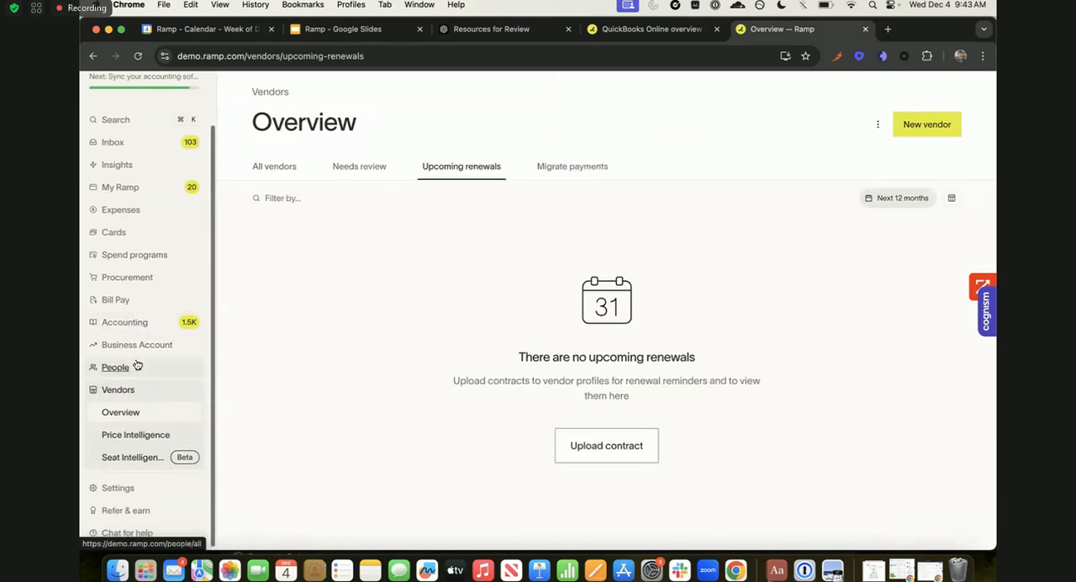
- Go to the cards overview and compare the physical cards with the list of virtual cards
{"action": "scroll", "coordinate": [137, 365], "scroll_direction": "up", "scroll_amount": 3}
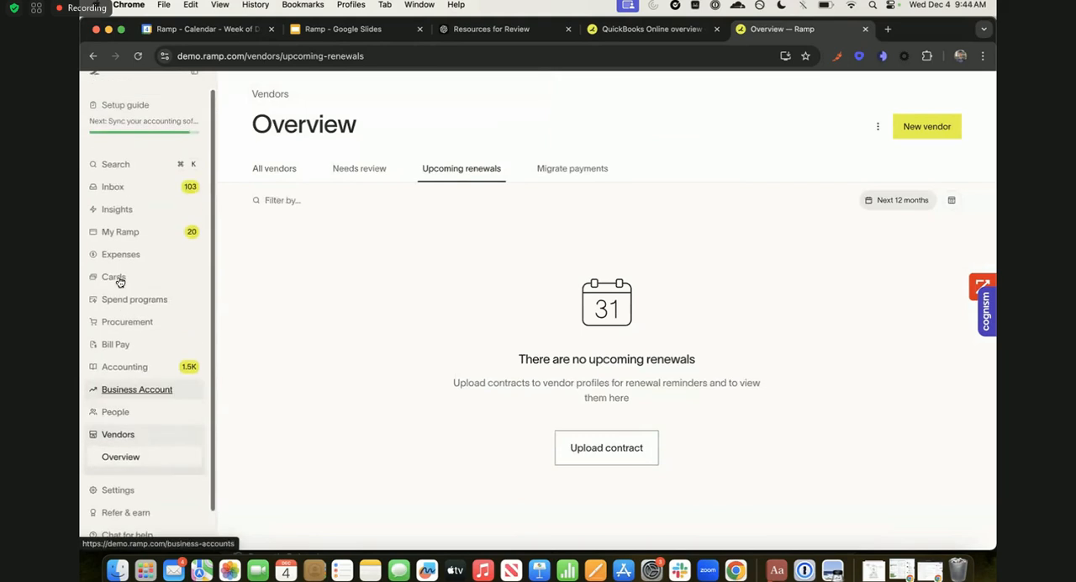
{"action": "left_click", "coordinate": [120, 281]}
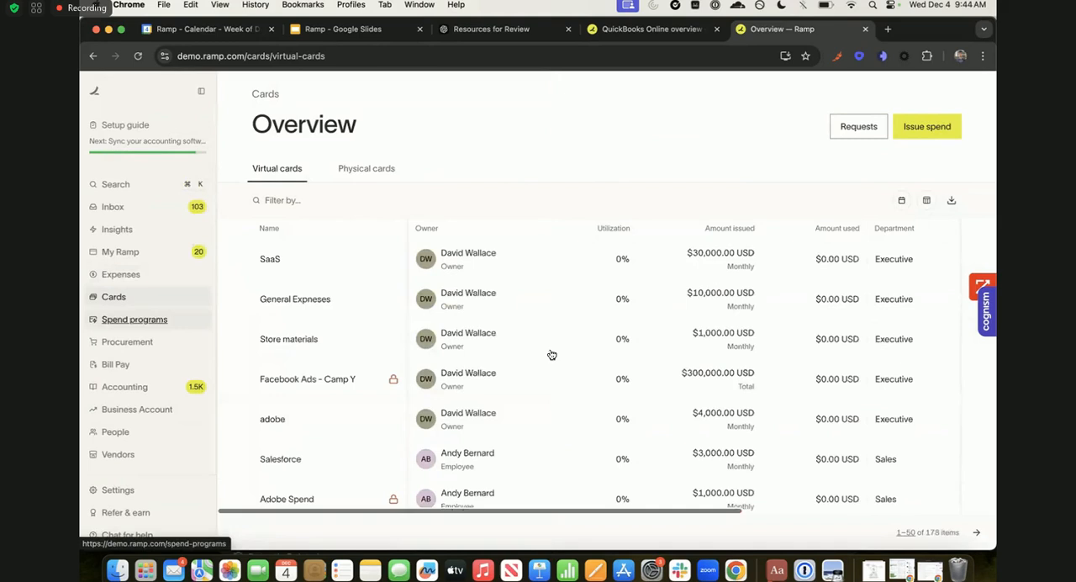
{"action": "left_click", "coordinate": [372, 175]}
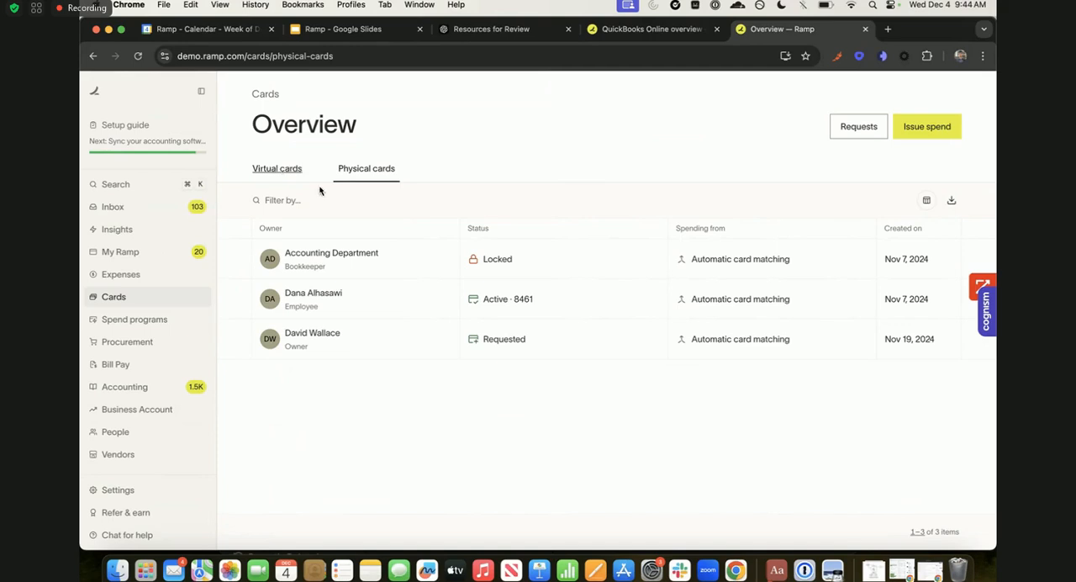
{"action": "left_click", "coordinate": [293, 175]}
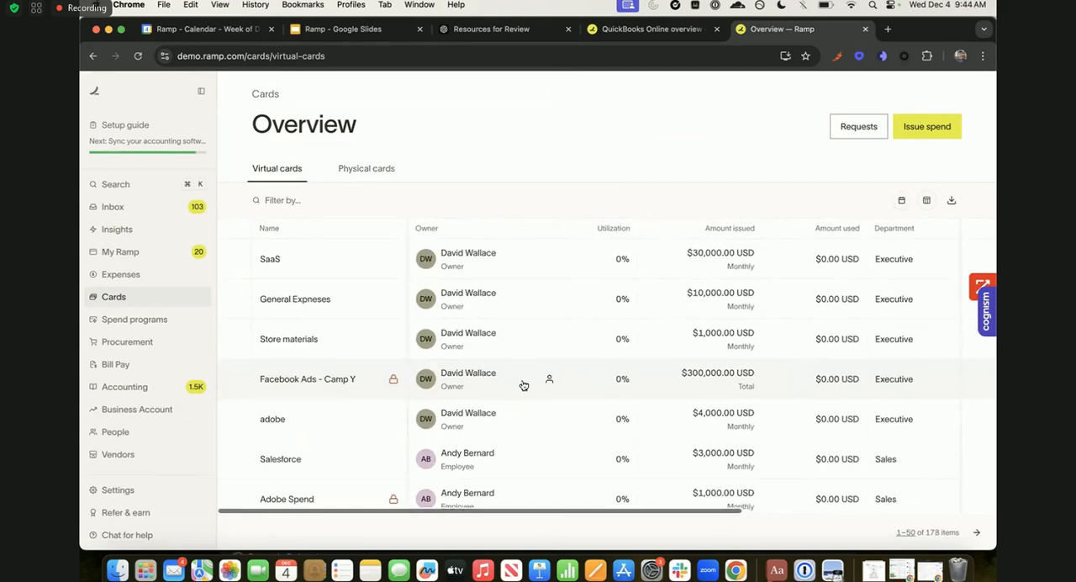
{"action": "scroll", "coordinate": [523, 385], "scroll_direction": "down", "scroll_amount": 3}
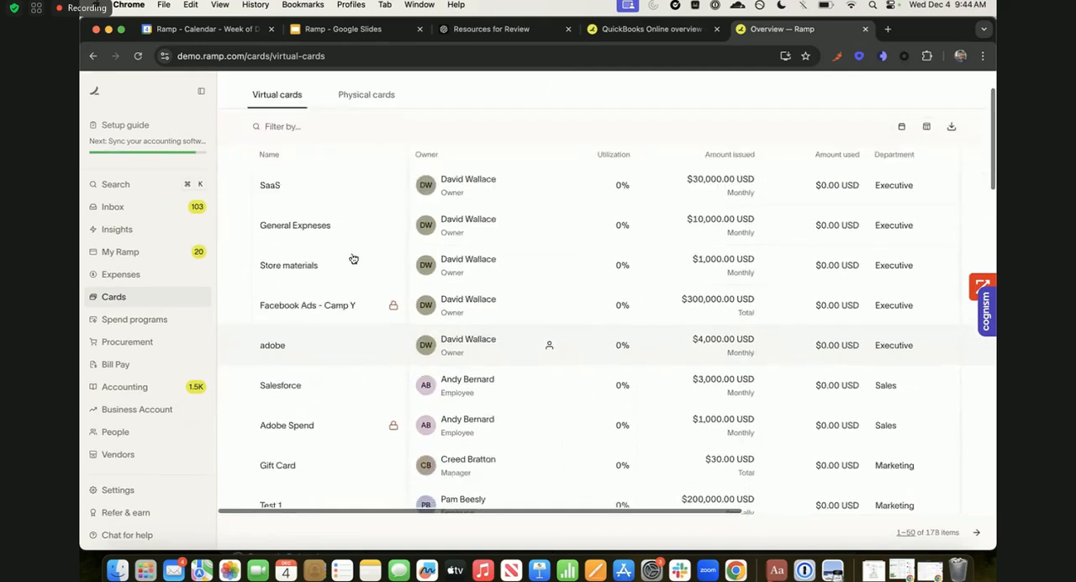
{"action": "scroll", "coordinate": [353, 258], "scroll_direction": "up", "scroll_amount": 5}
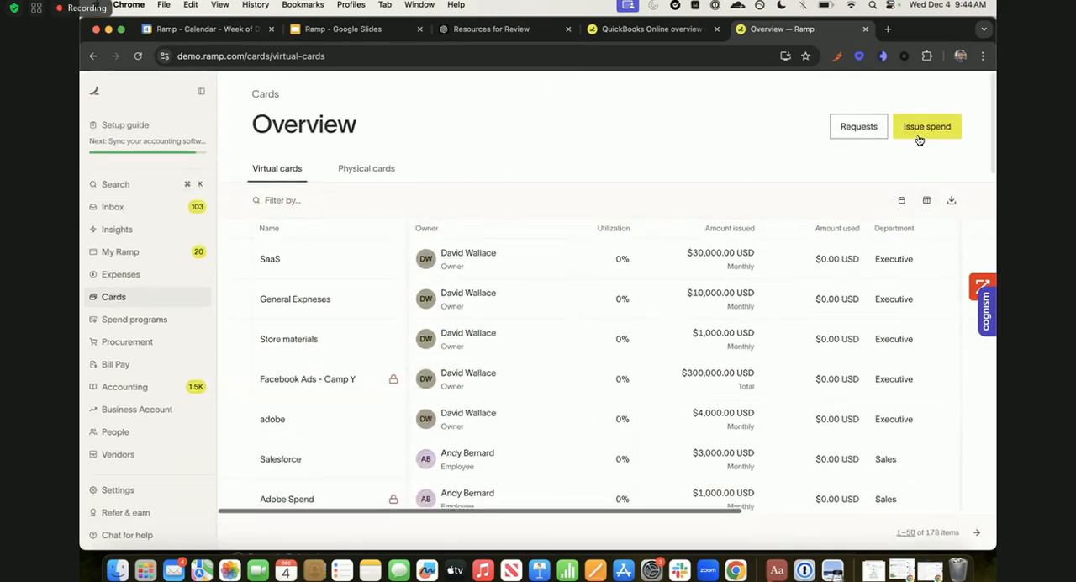
- Start issuing a new virtual card and enter Sage Intacct Card as its nickname
{"action": "left_click", "coordinate": [919, 140]}
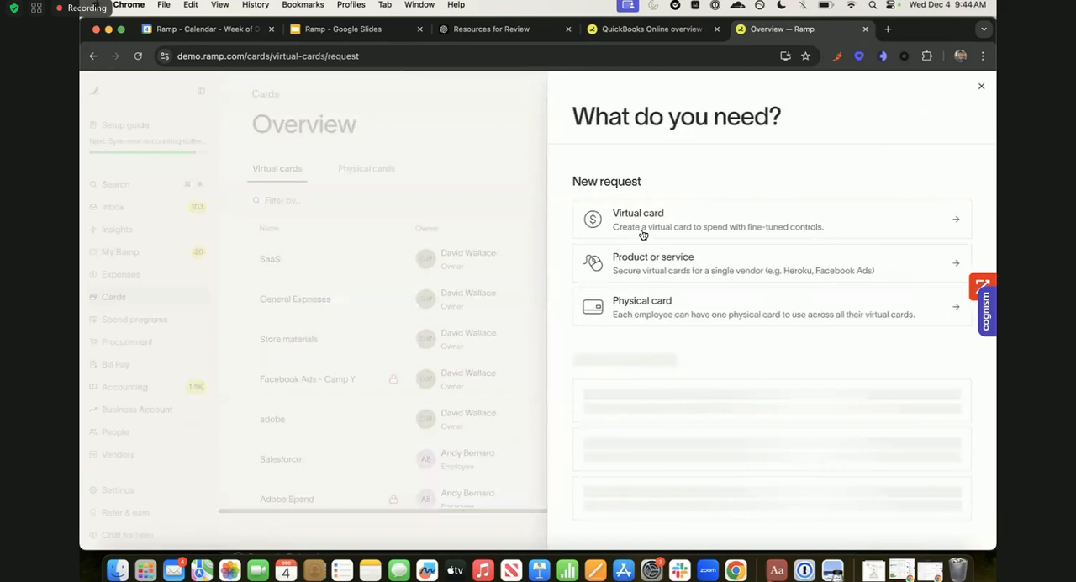
{"action": "left_click", "coordinate": [642, 231]}
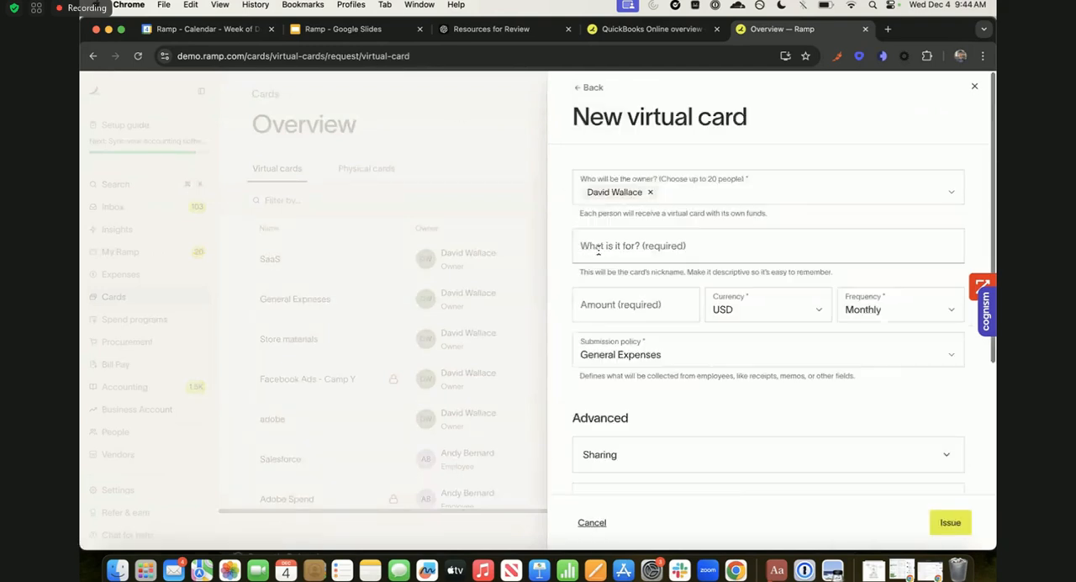
{"action": "left_click", "coordinate": [598, 248]}
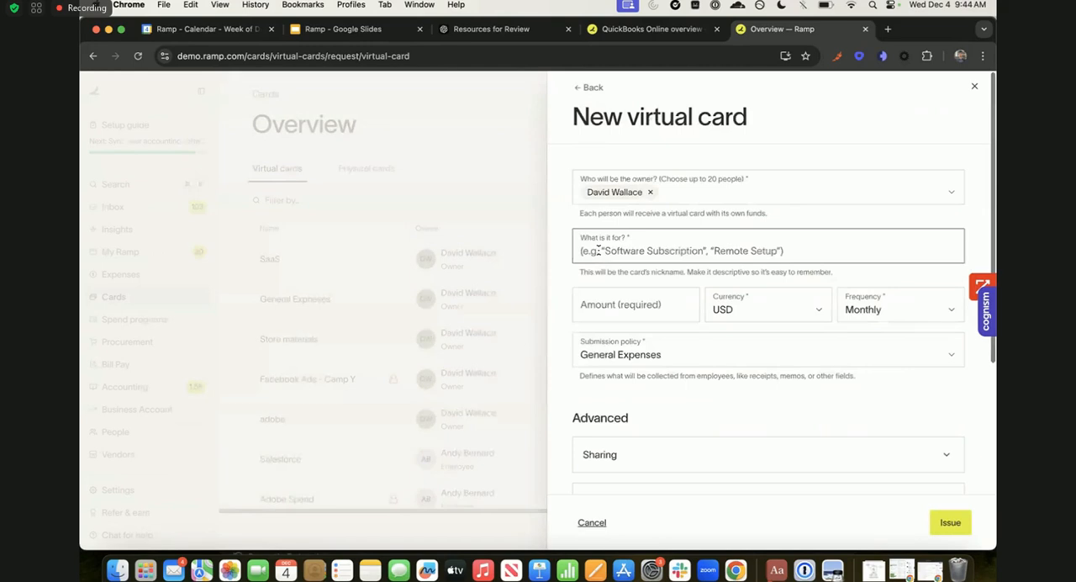
{"action": "type", "text": "Sage In"}
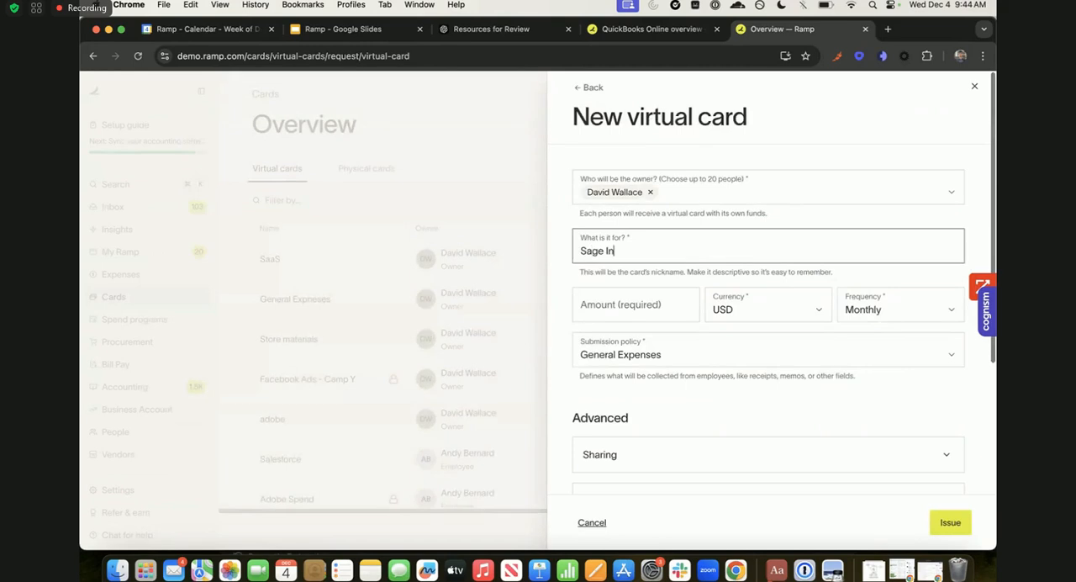
{"action": "type", "text": "tacct Card"}
- Set the virtual card's amount to $30,000 with a Yearly frequency
{"action": "left_click", "coordinate": [628, 315]}
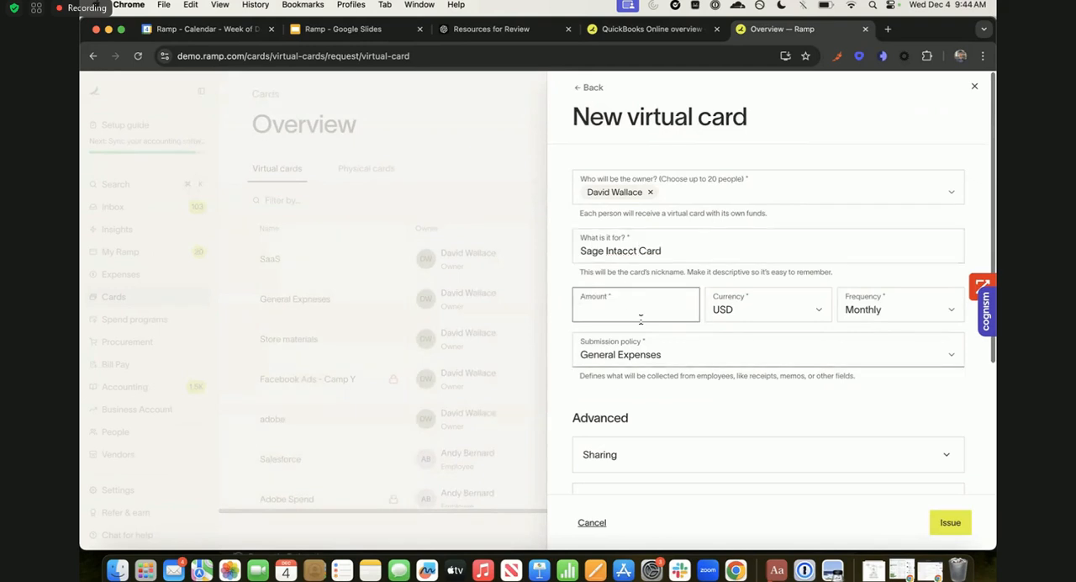
{"action": "type", "text": "300000"}
{"action": "left_click", "coordinate": [872, 313]}
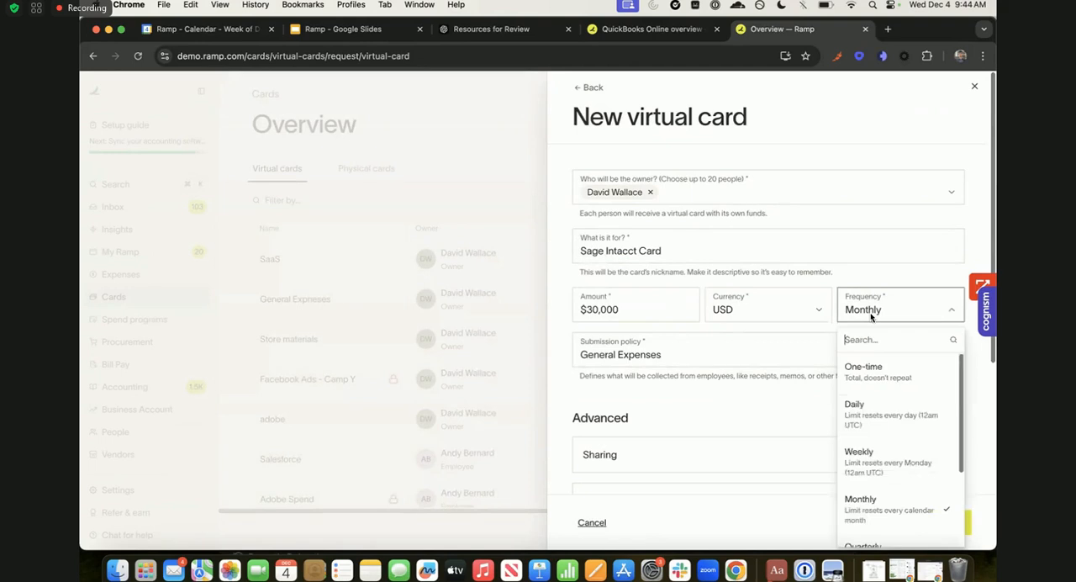
{"action": "scroll", "coordinate": [872, 485], "scroll_direction": "down", "scroll_amount": 1}
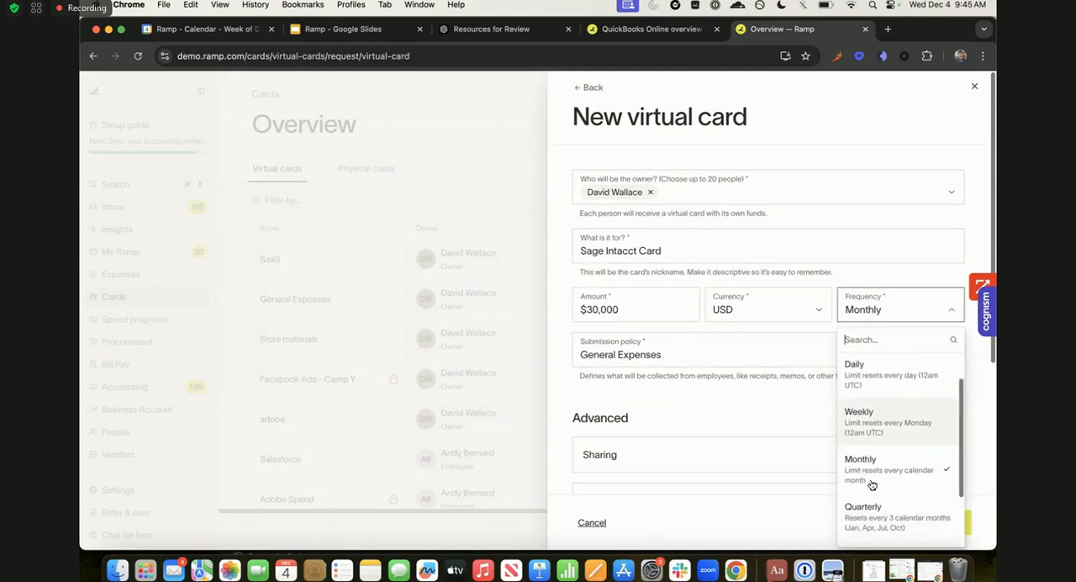
{"action": "scroll", "coordinate": [872, 479], "scroll_direction": "up", "scroll_amount": 1}
{"action": "scroll", "coordinate": [871, 476], "scroll_direction": "down", "scroll_amount": 3}
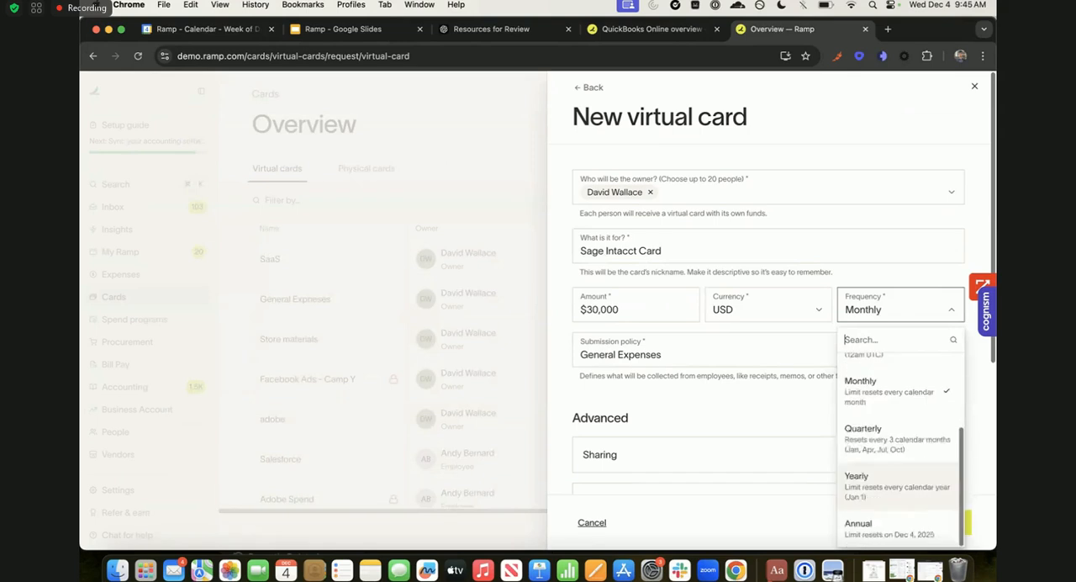
{"action": "left_click", "coordinate": [872, 475]}
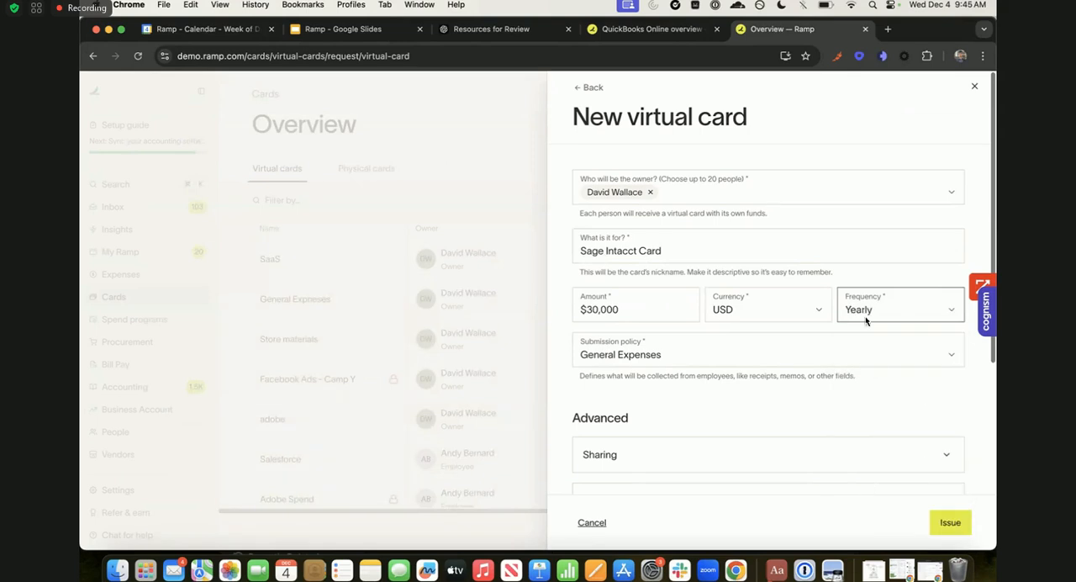
- Expand the card's sharing options and spending controls, and set the start date to 01/31/2025
{"action": "scroll", "coordinate": [648, 385], "scroll_direction": "down", "scroll_amount": 1}
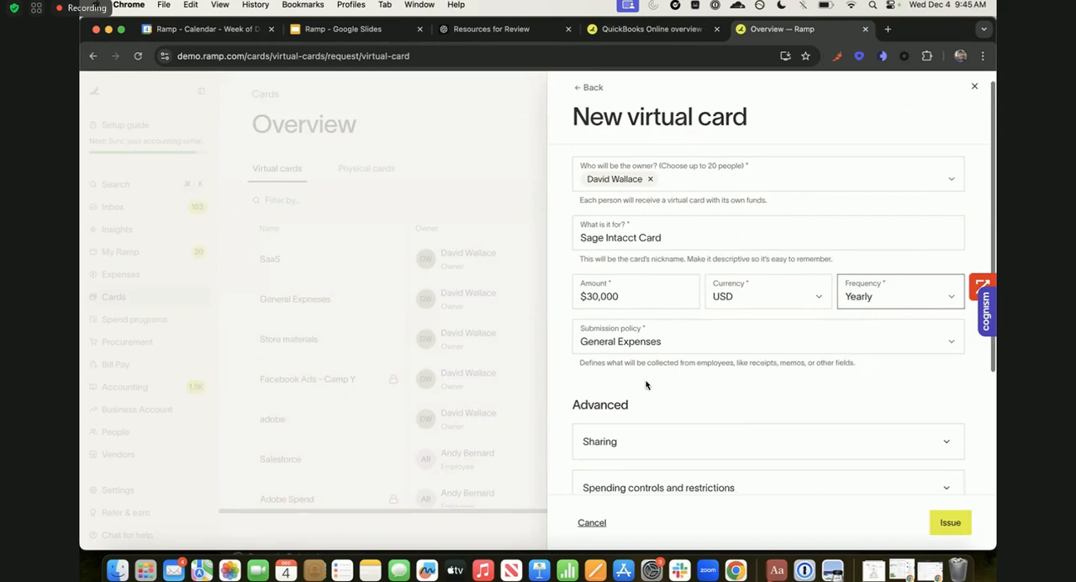
{"action": "scroll", "coordinate": [646, 384], "scroll_direction": "down", "scroll_amount": 5}
{"action": "left_click", "coordinate": [635, 262]}
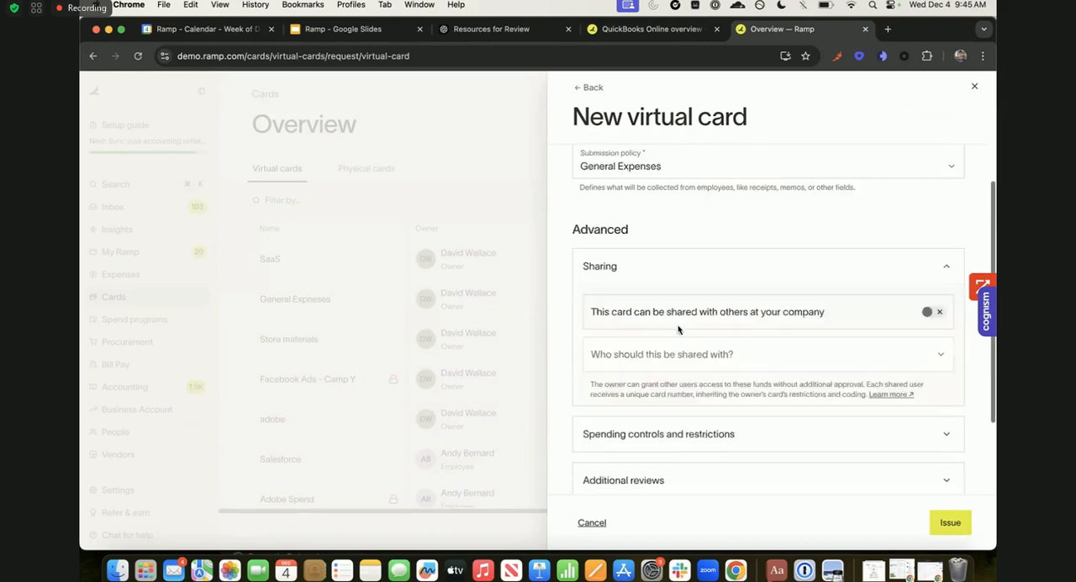
{"action": "scroll", "coordinate": [664, 353], "scroll_direction": "down", "scroll_amount": 2}
{"action": "left_click", "coordinate": [648, 380]}
{"action": "scroll", "coordinate": [721, 308], "scroll_direction": "down", "scroll_amount": 5}
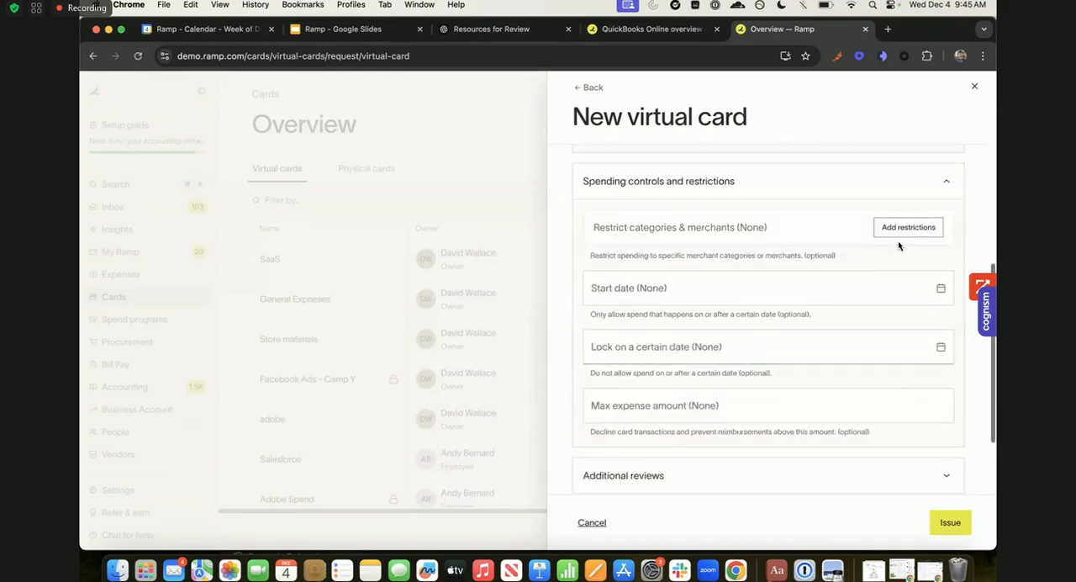
{"action": "left_click", "coordinate": [722, 294]}
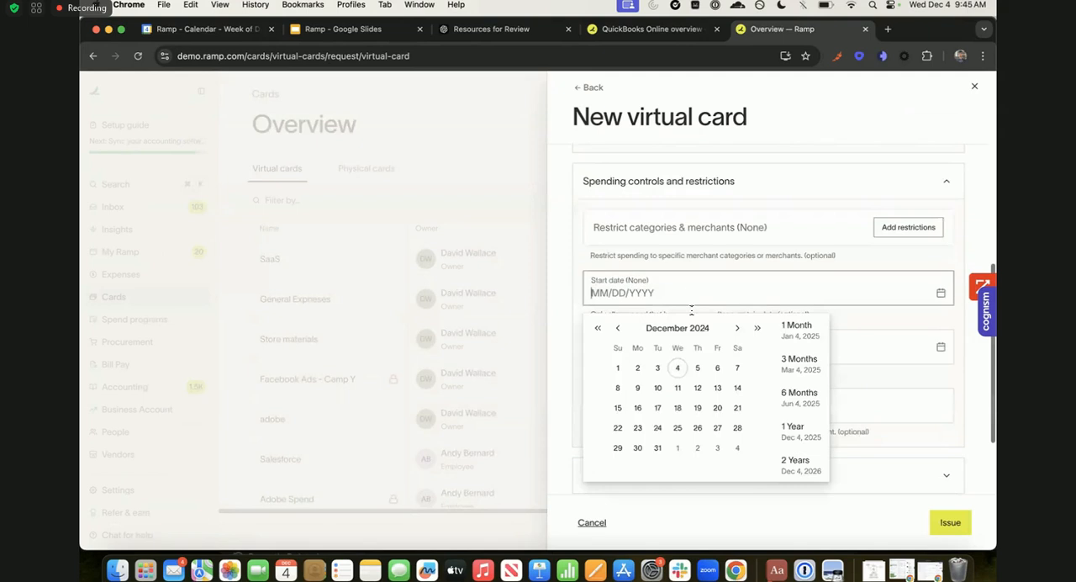
{"action": "left_click", "coordinate": [738, 328]}
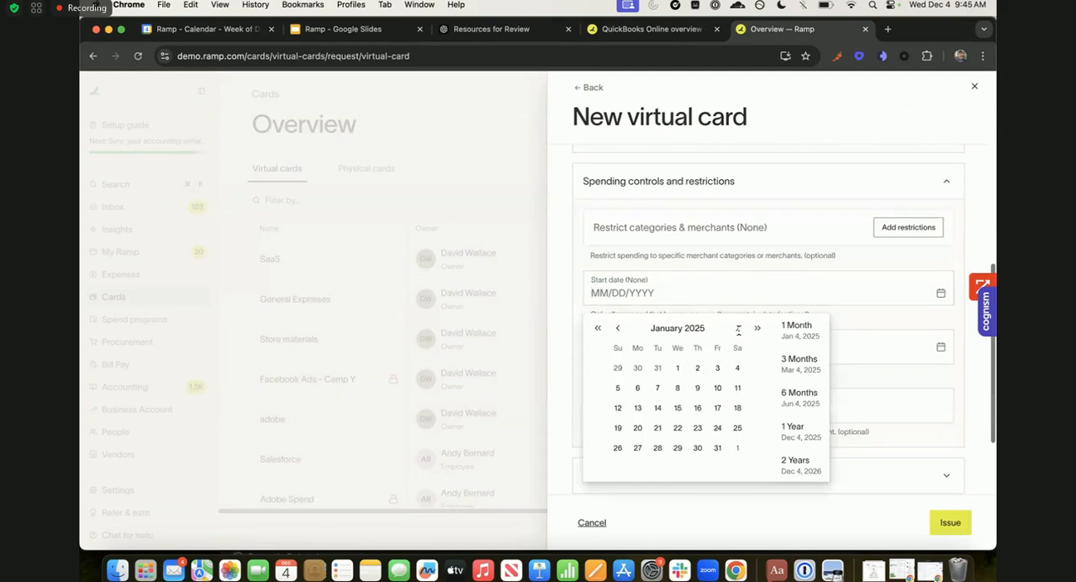
{"action": "left_click", "coordinate": [717, 447]}
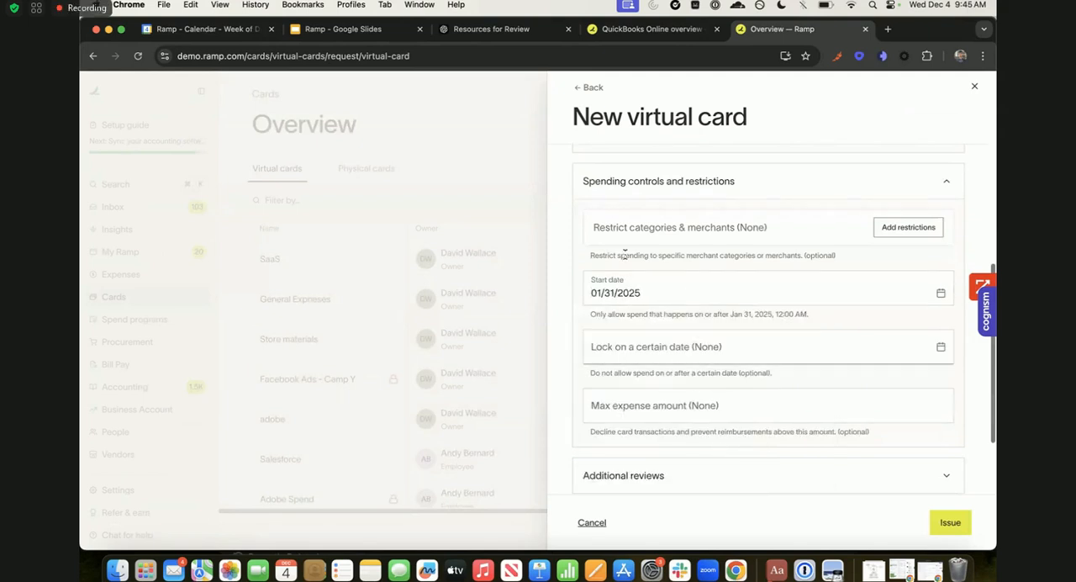
- Set the virtual card to lock on 01/31/2026
{"action": "left_click", "coordinate": [775, 345]}
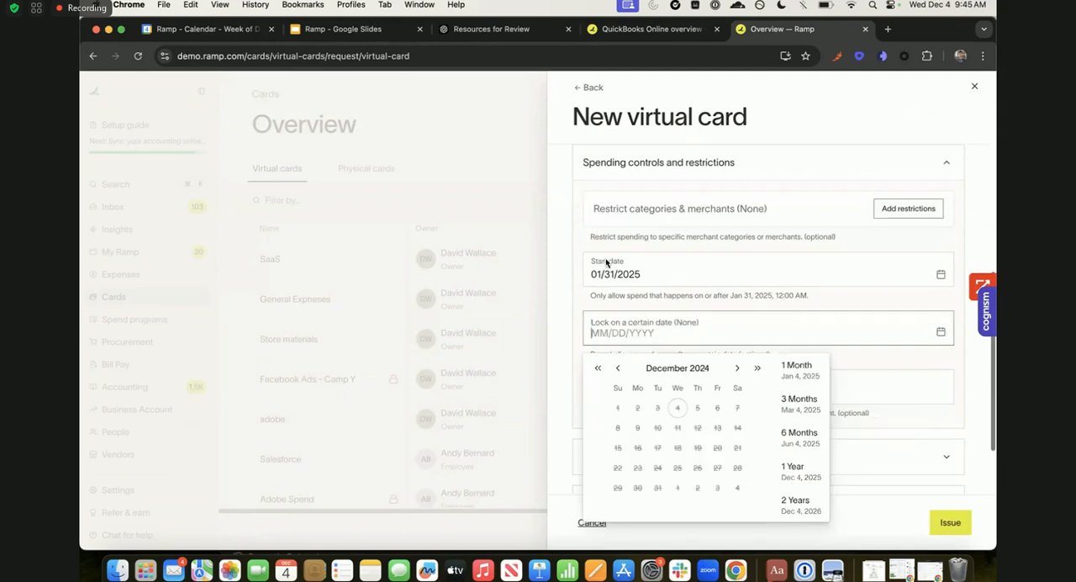
{"action": "left_click", "coordinate": [737, 368]}
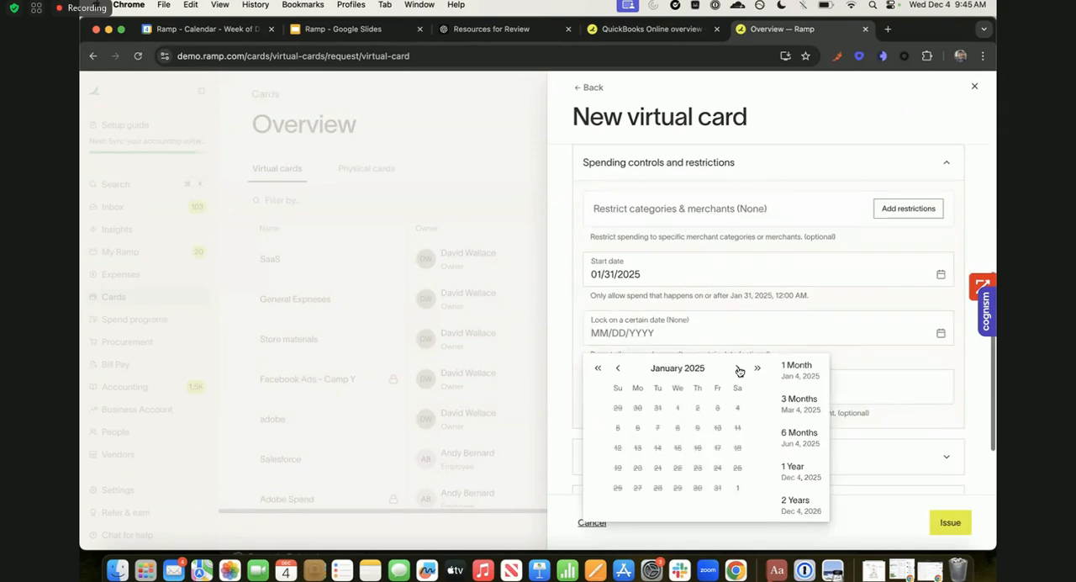
{"action": "left_click", "coordinate": [738, 368]}
{"action": "left_click", "coordinate": [738, 368]}
{"action": "left_click", "coordinate": [738, 368]}
{"action": "left_click", "coordinate": [738, 368]}
{"action": "left_click", "coordinate": [738, 368]}
{"action": "left_click", "coordinate": [738, 368]}
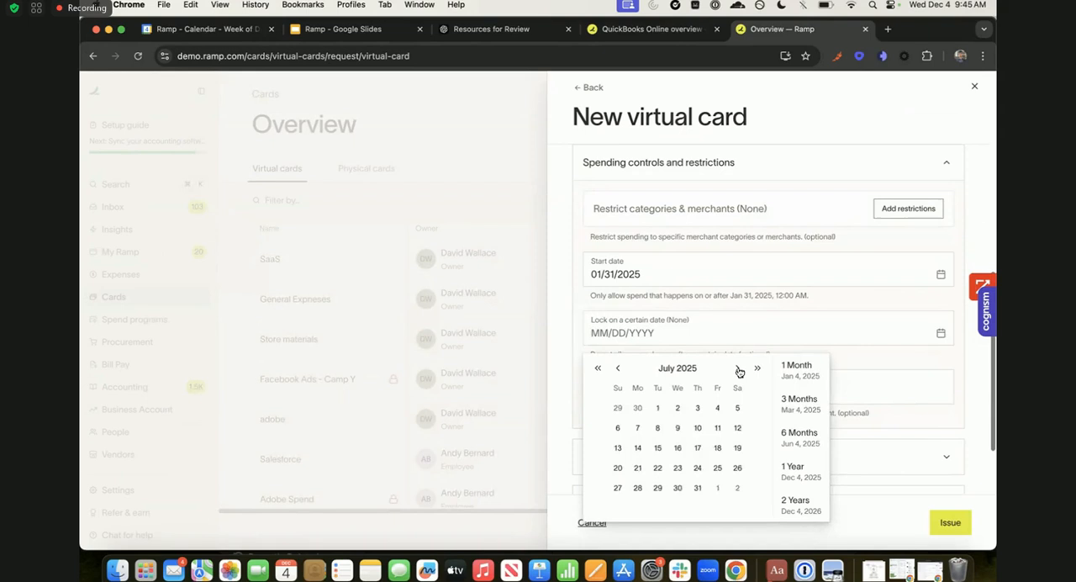
{"action": "left_click", "coordinate": [738, 369]}
{"action": "left_click", "coordinate": [738, 368]}
{"action": "left_click", "coordinate": [738, 368]}
{"action": "left_click", "coordinate": [738, 368]}
{"action": "left_click", "coordinate": [738, 368]}
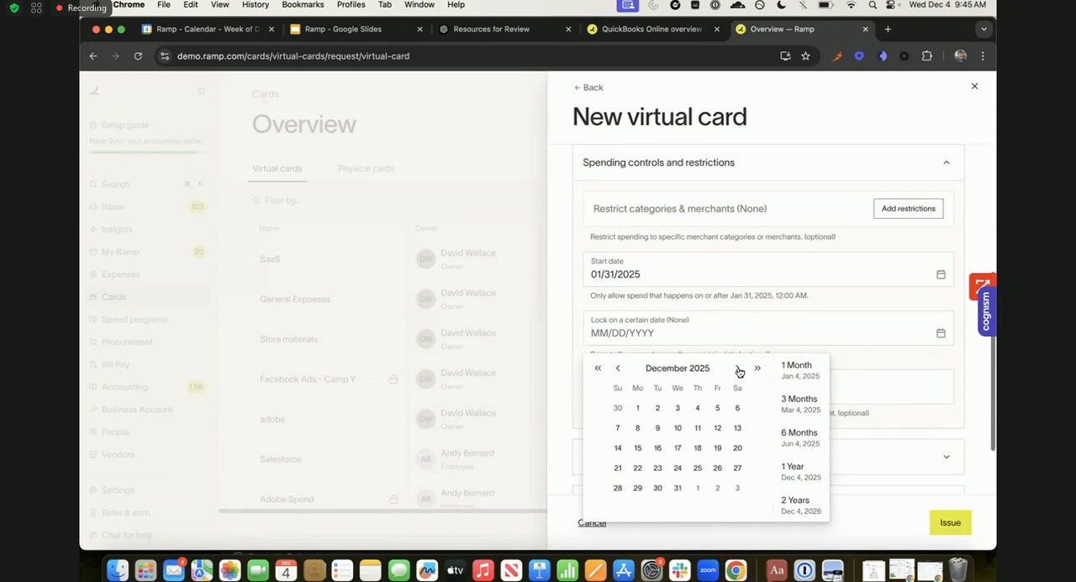
{"action": "left_click", "coordinate": [738, 368]}
{"action": "left_click", "coordinate": [736, 489]}
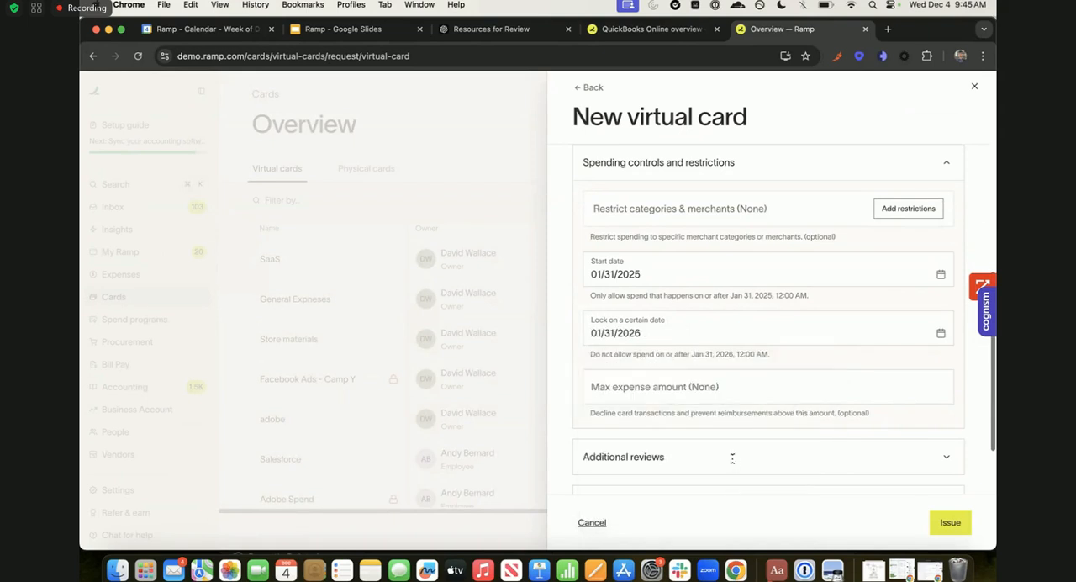
{"action": "left_click", "coordinate": [694, 377]}
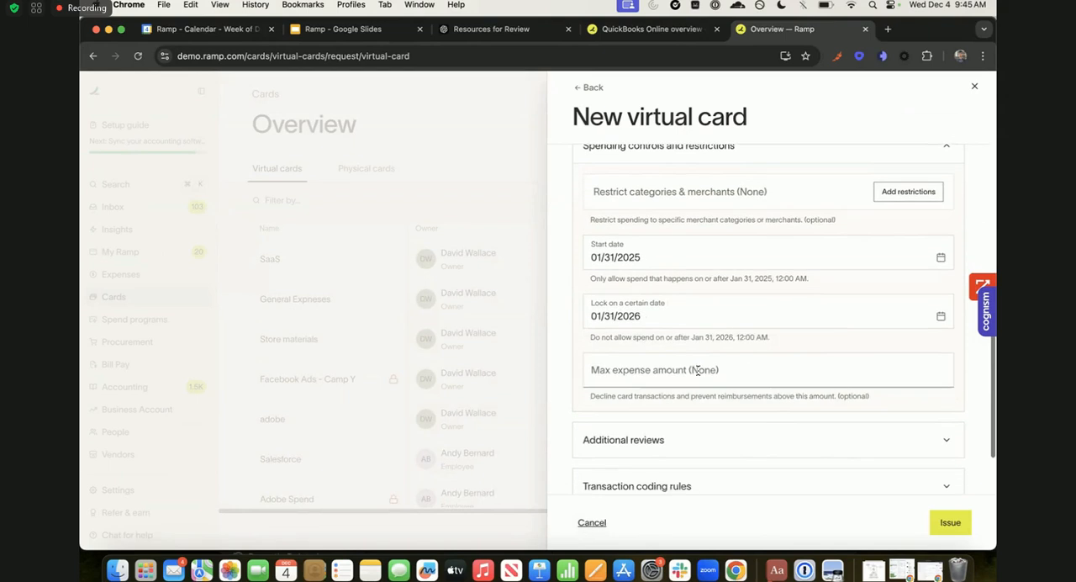
- Add a category restriction to the card with Allowed categories limited to SaaS / Software
{"action": "scroll", "coordinate": [706, 373], "scroll_direction": "up", "scroll_amount": 2}
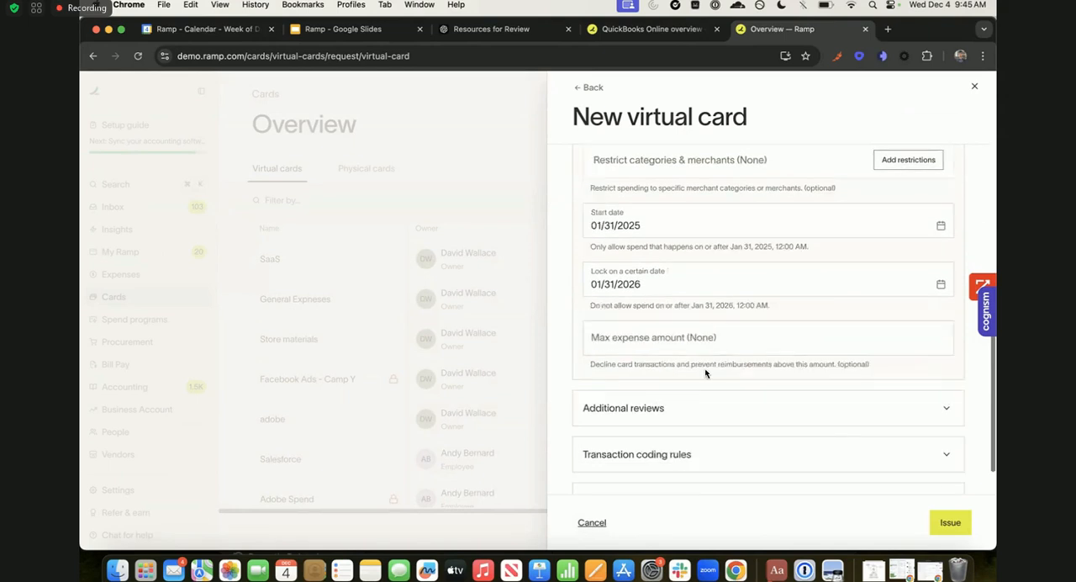
{"action": "scroll", "coordinate": [705, 370], "scroll_direction": "up", "scroll_amount": 3}
{"action": "left_click", "coordinate": [911, 289]}
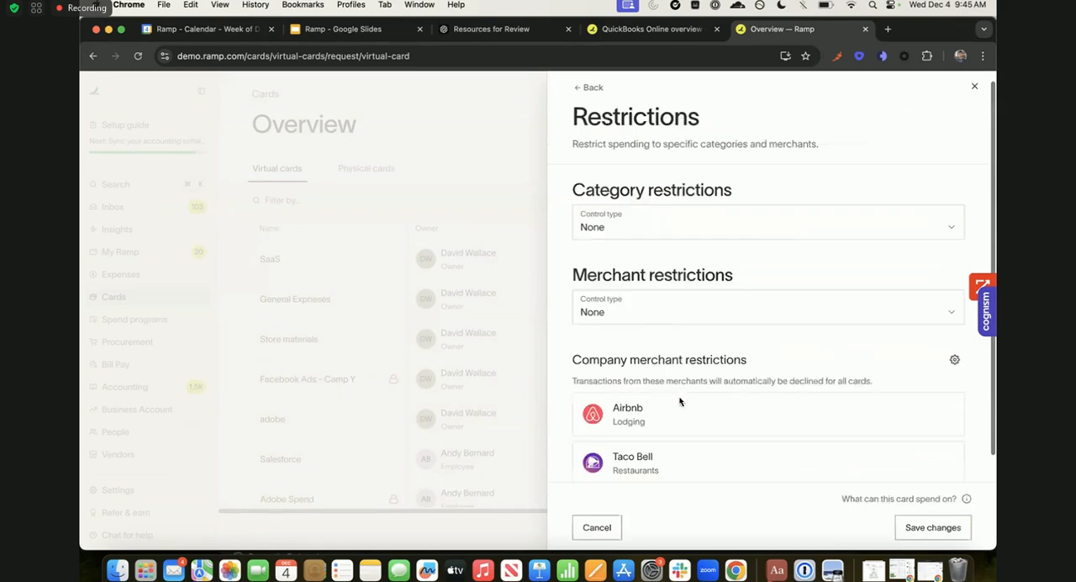
{"action": "left_click", "coordinate": [629, 260]}
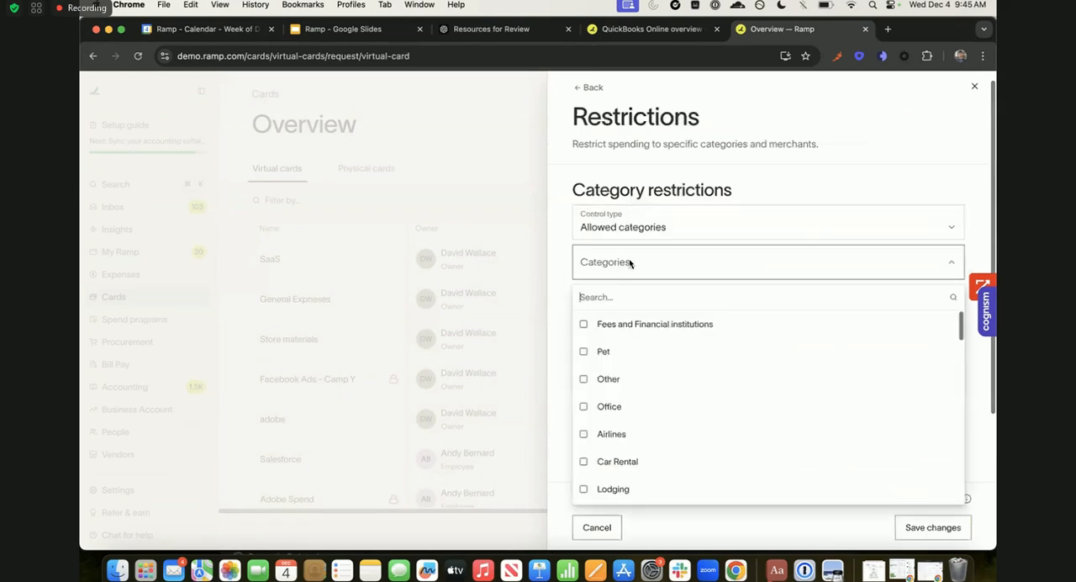
{"action": "type", "text": "sof"}
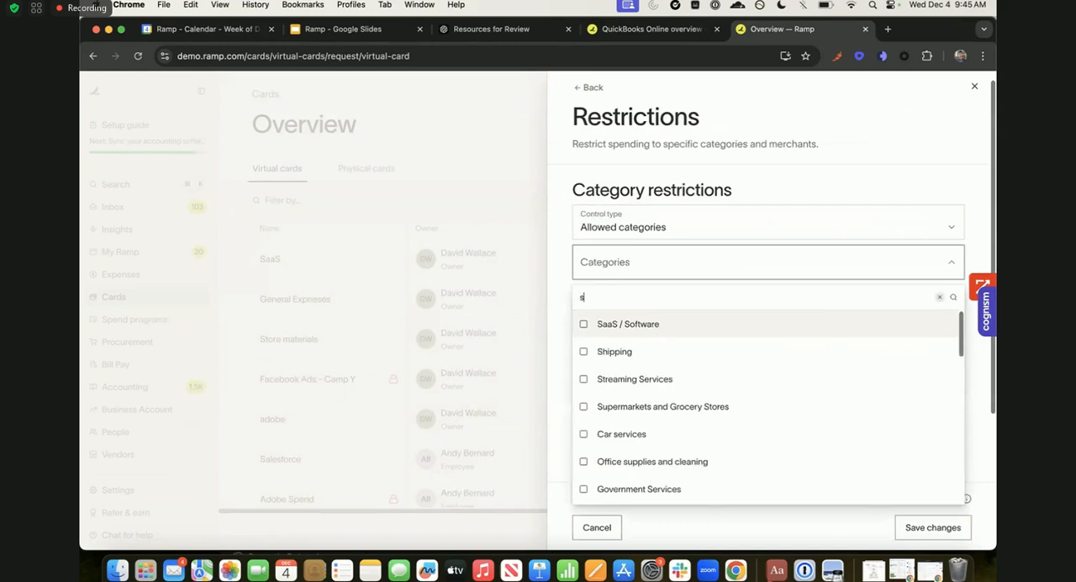
{"action": "key", "text": "Return"}
{"action": "left_click", "coordinate": [568, 264]}
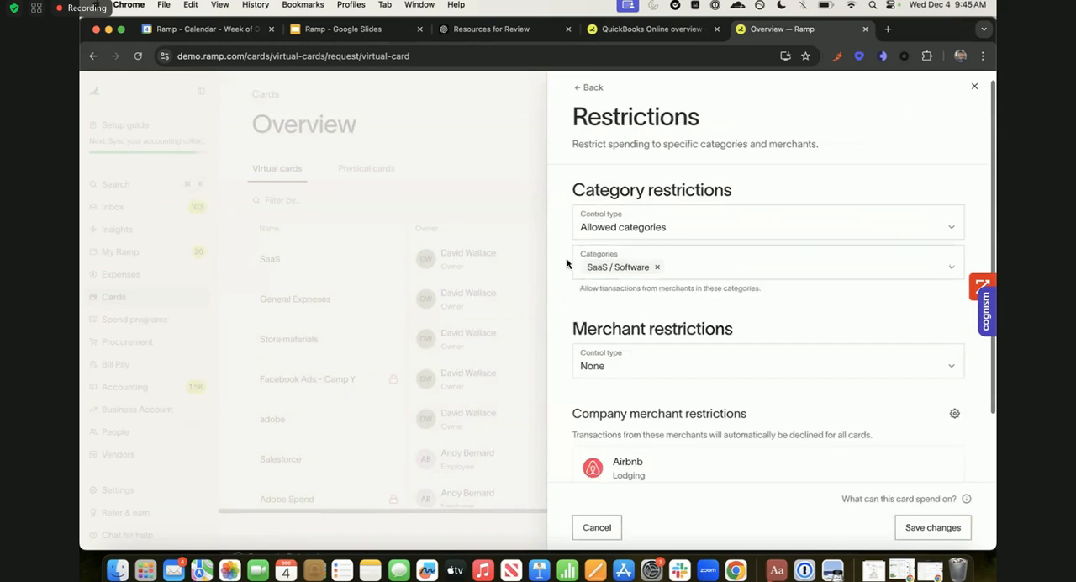
- Set the merchant restriction to Allowed merchants, search the merchants for sage, and return to the card form without saving the restrictions
{"action": "scroll", "coordinate": [661, 367], "scroll_direction": "up", "scroll_amount": 1}
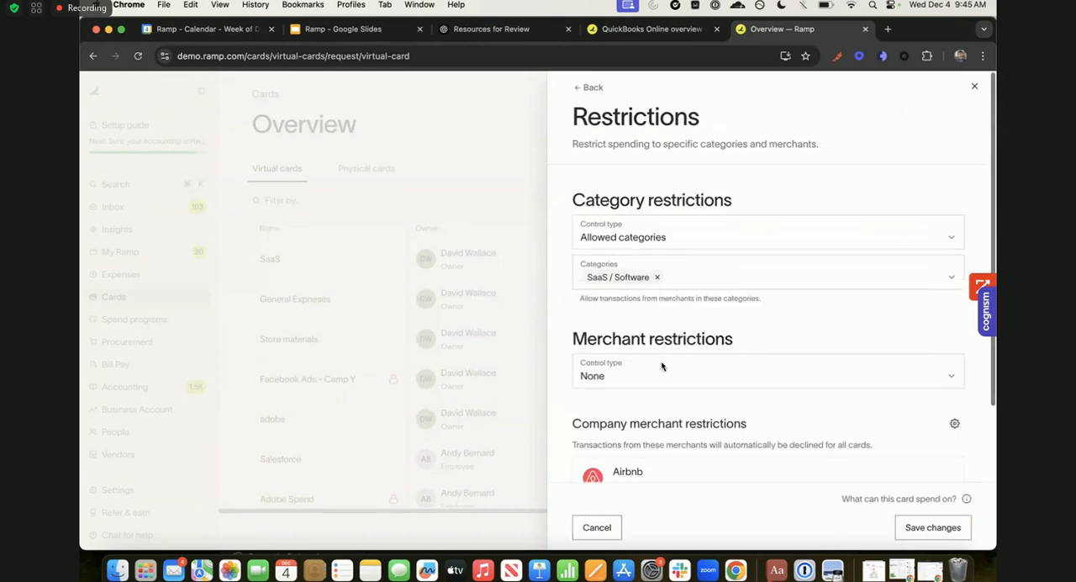
{"action": "scroll", "coordinate": [662, 366], "scroll_direction": "down", "scroll_amount": 3}
{"action": "left_click", "coordinate": [620, 285]}
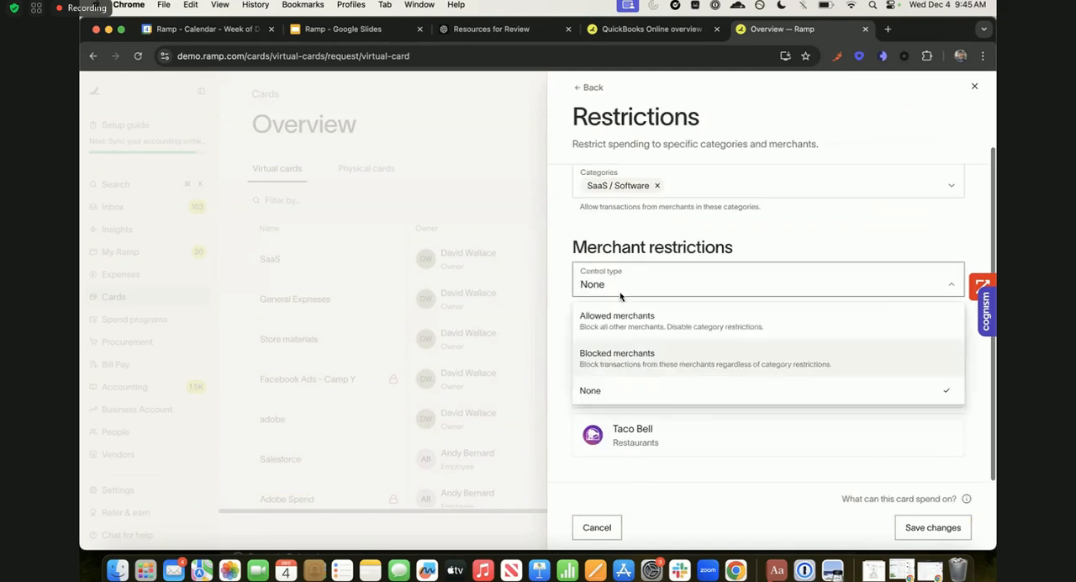
{"action": "left_click", "coordinate": [622, 330]}
{"action": "left_click", "coordinate": [650, 328]}
{"action": "type", "text": "sage"}
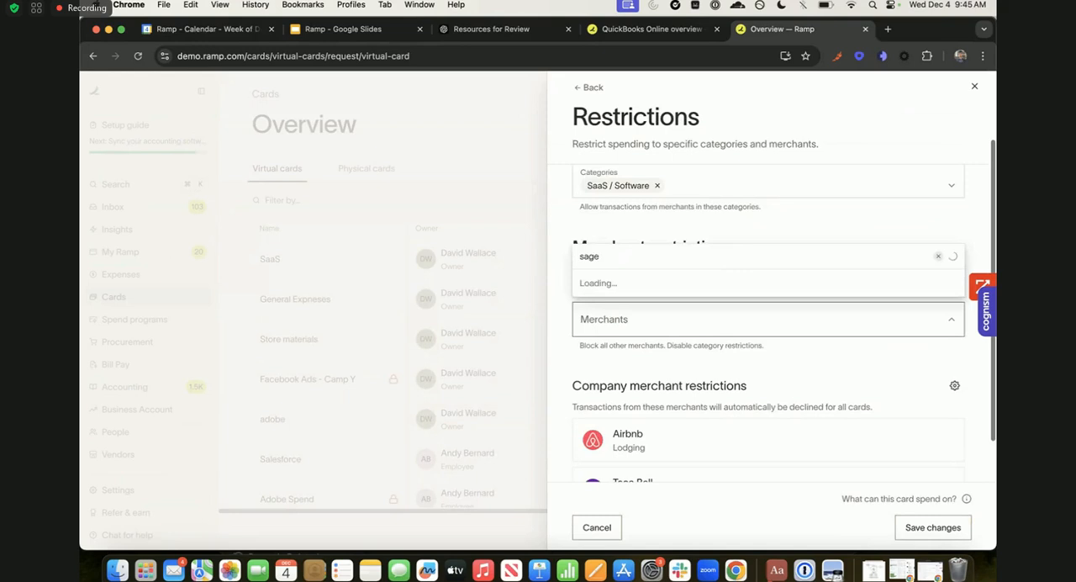
{"action": "key", "text": "BackSpace"}
{"action": "key", "text": "BackSpace"}
{"action": "key", "text": "BackSpace"}
{"action": "key", "text": "BackSpace"}
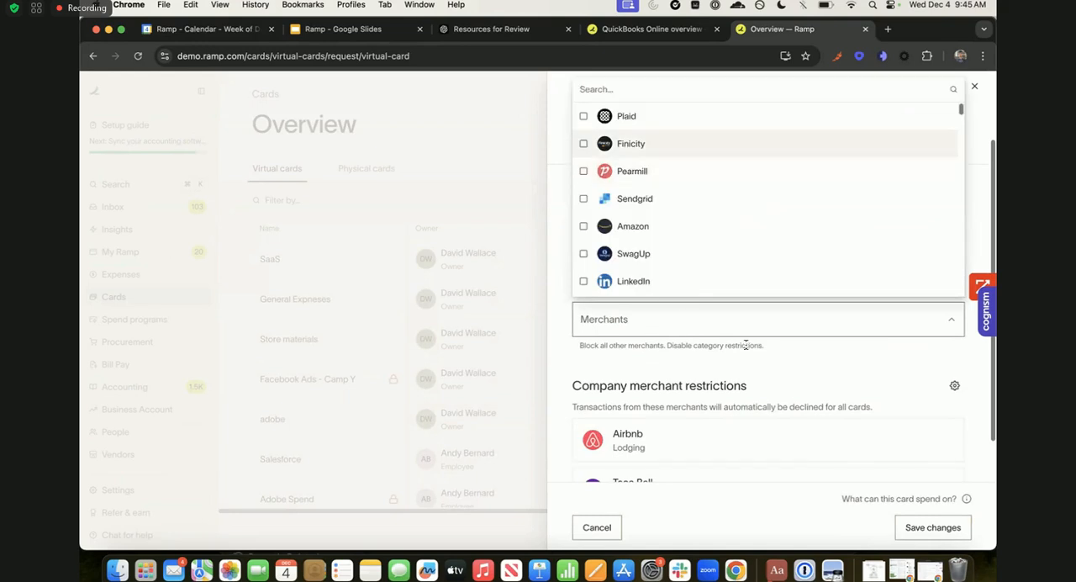
{"action": "left_click", "coordinate": [695, 359]}
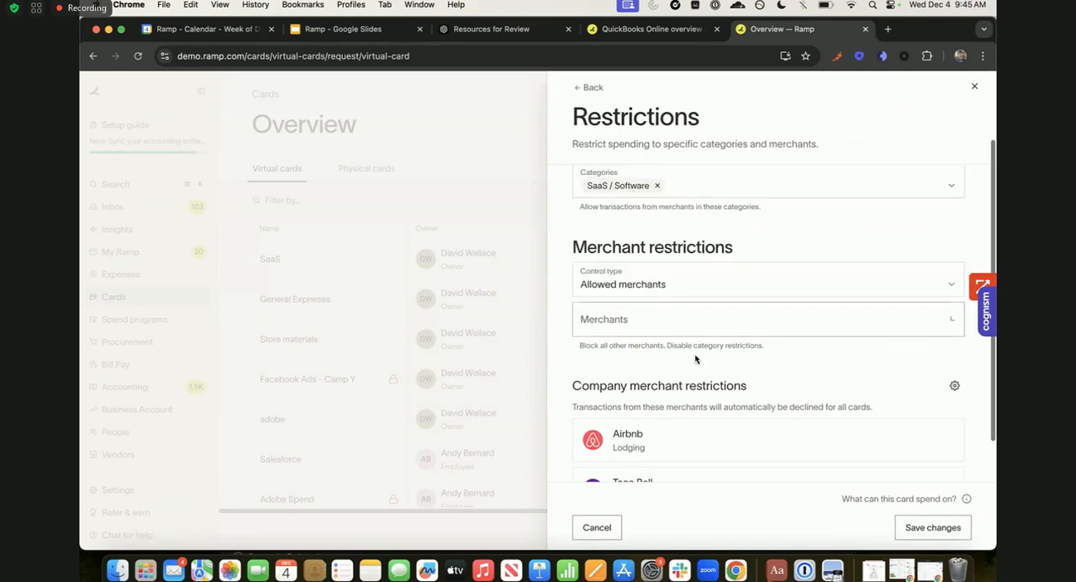
{"action": "scroll", "coordinate": [647, 278], "scroll_direction": "up", "scroll_amount": 3}
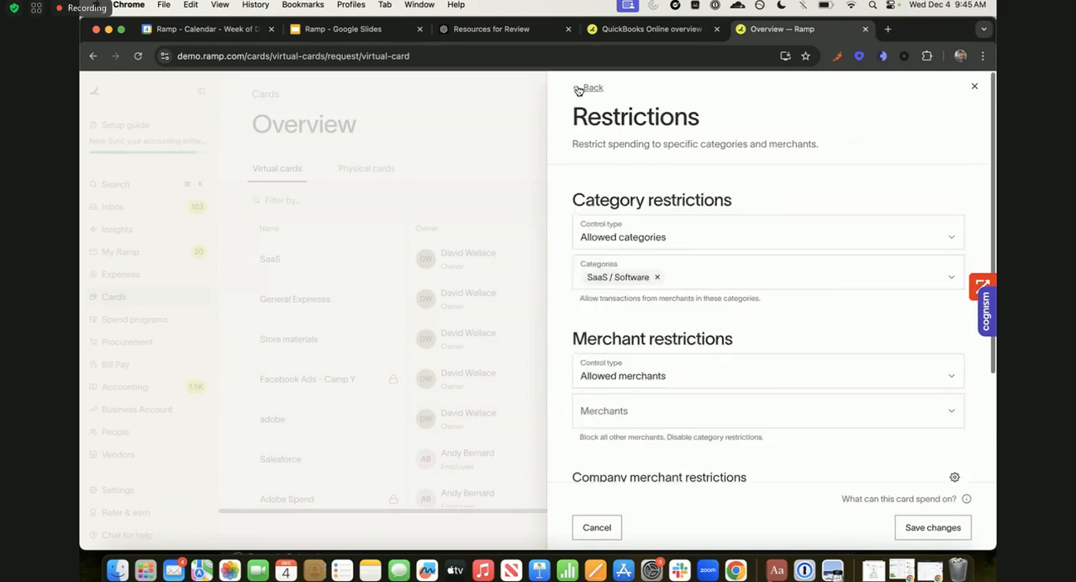
{"action": "left_click", "coordinate": [585, 88]}
- Replace the virtual card's nickname with the owner's first name in possessive form followed by "Card"
{"action": "double_click", "coordinate": [660, 249]}
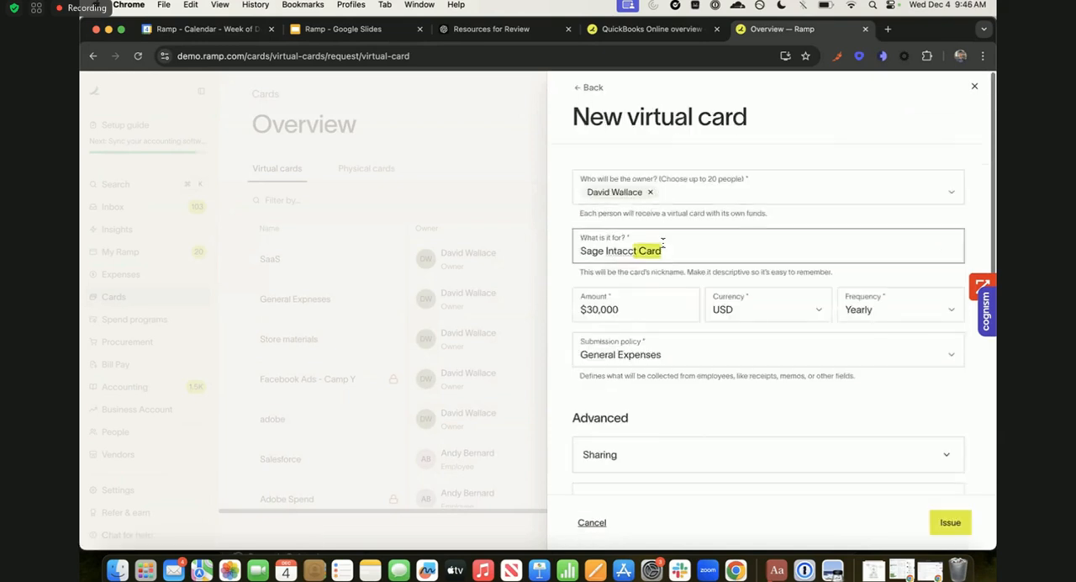
{"action": "left_click_drag", "start_coordinate": [667, 247], "coordinate": [630, 248]}
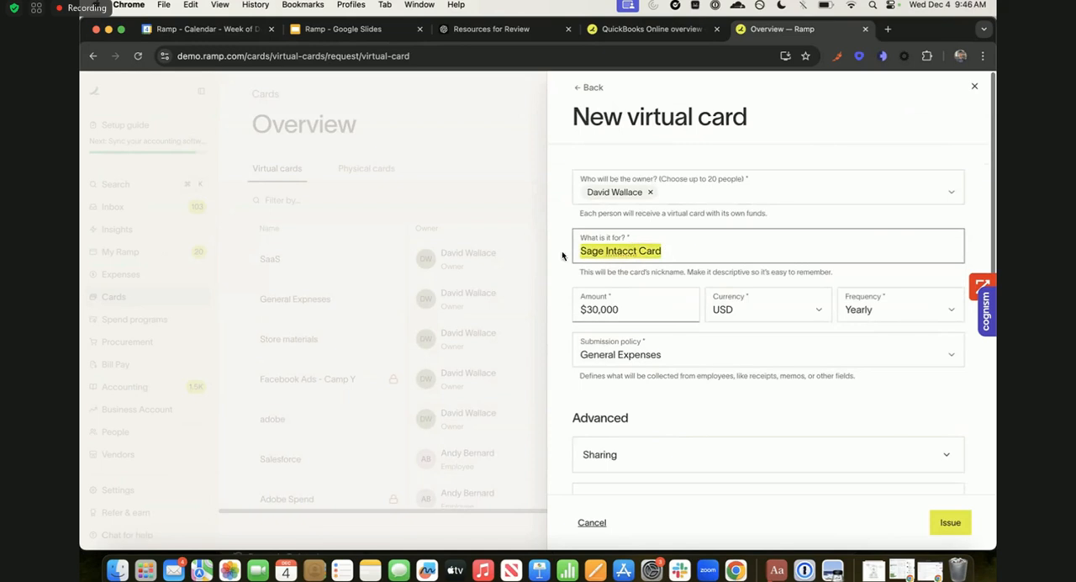
{"action": "type", "text": "Dad"}
{"action": "key", "text": "BackSpace"}
{"action": "key", "text": "BackSpace"}
{"action": "key", "text": "BackSpace"}
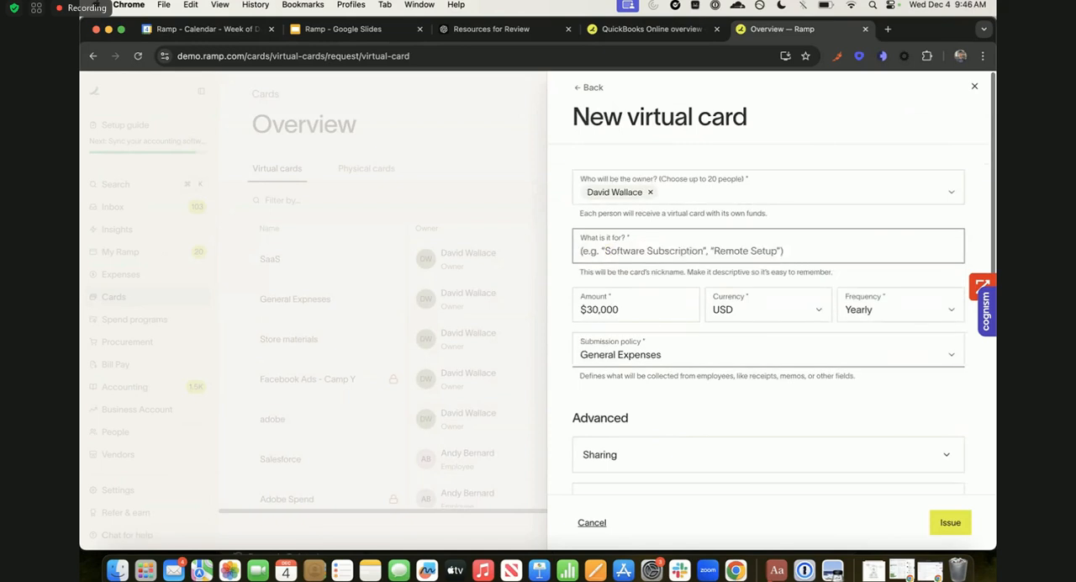
{"action": "type", "text": "David's Card"}
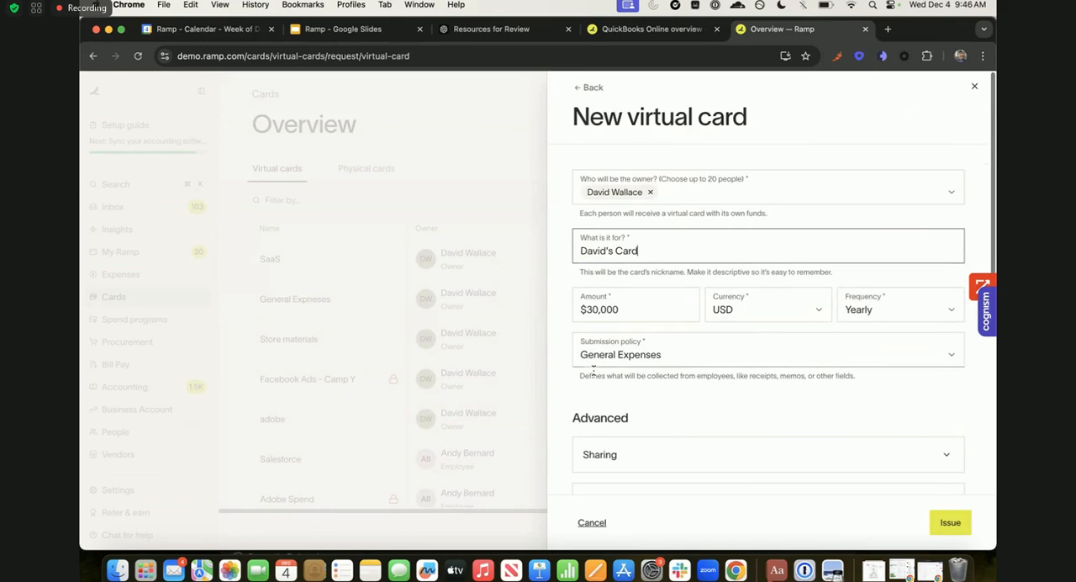
- Set the virtual card's amount to $1,000 and its frequency to One-time
{"action": "left_click", "coordinate": [630, 311]}
{"action": "type", "text": "1"}
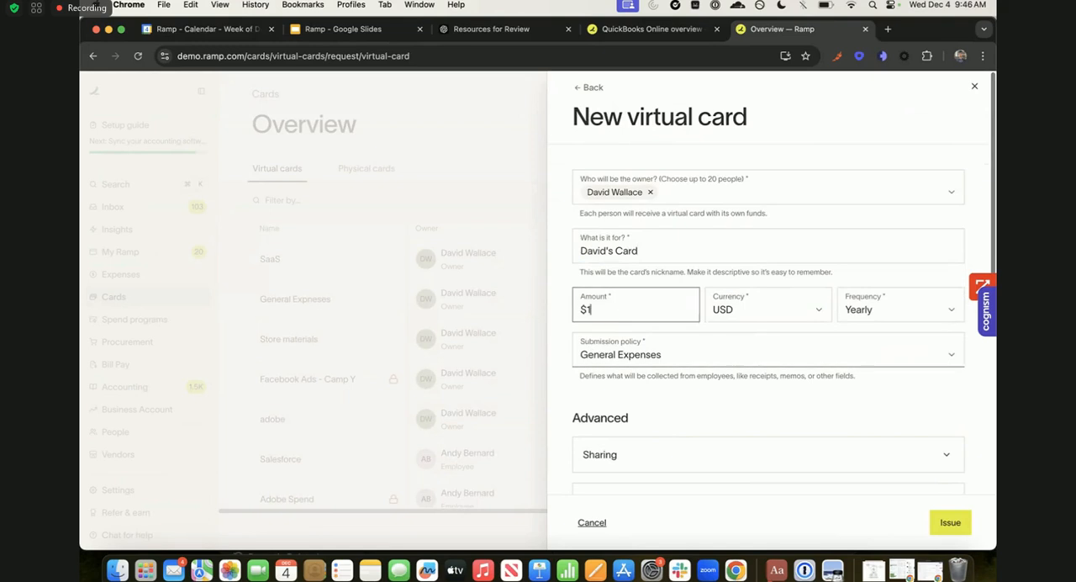
{"action": "type", "text": ",000"}
{"action": "left_click", "coordinate": [885, 315]}
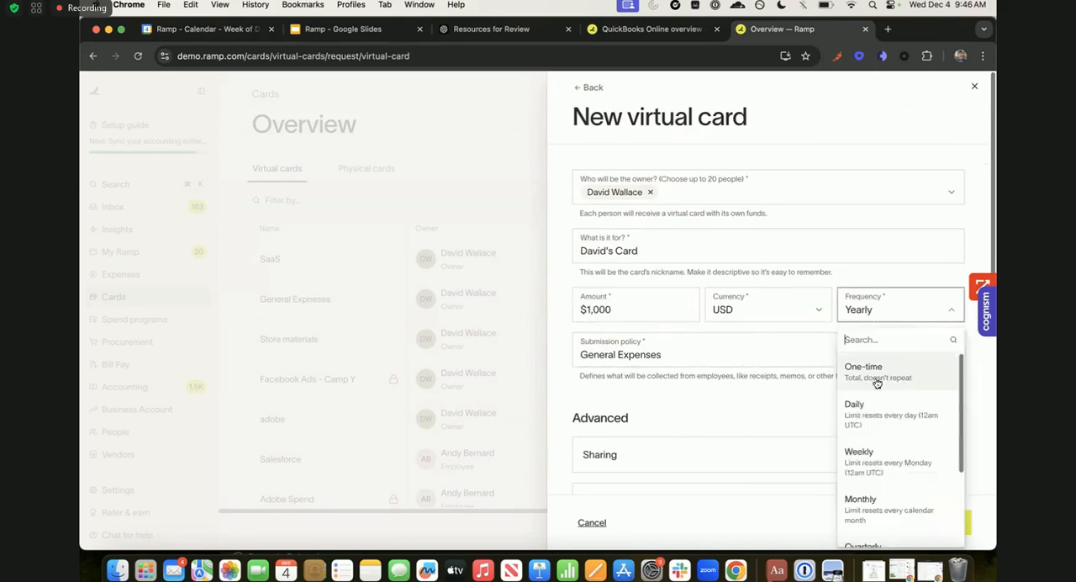
{"action": "left_click", "coordinate": [876, 380]}
- Add a category restriction to the card with Blocked categories set to Gambling and Alcohol and Bars
{"action": "scroll", "coordinate": [876, 380], "scroll_direction": "down", "scroll_amount": 5}
{"action": "scroll", "coordinate": [740, 384], "scroll_direction": "down", "scroll_amount": 1}
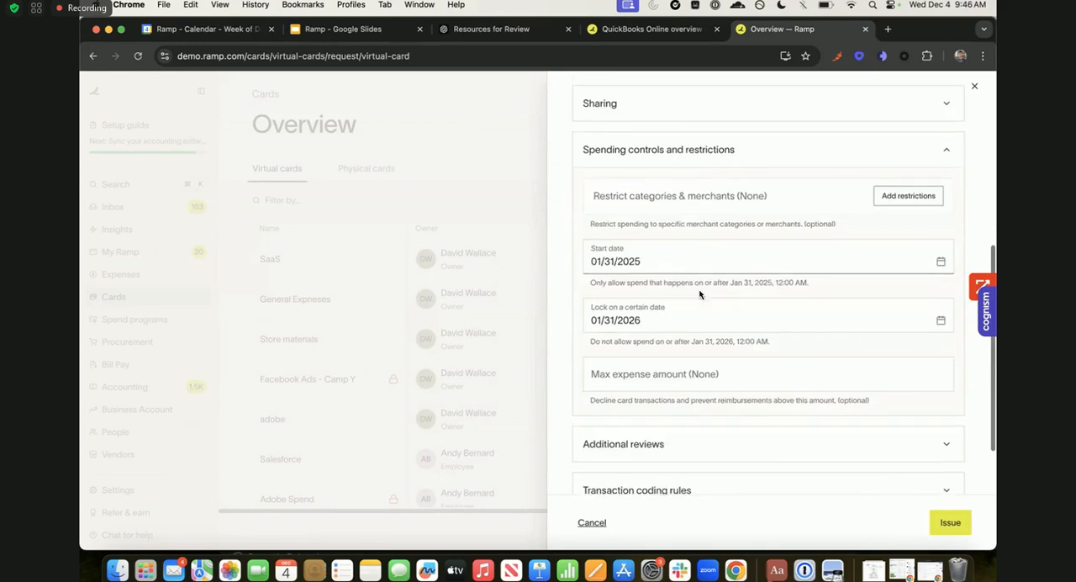
{"action": "left_click", "coordinate": [886, 186]}
{"action": "left_click", "coordinate": [752, 234]}
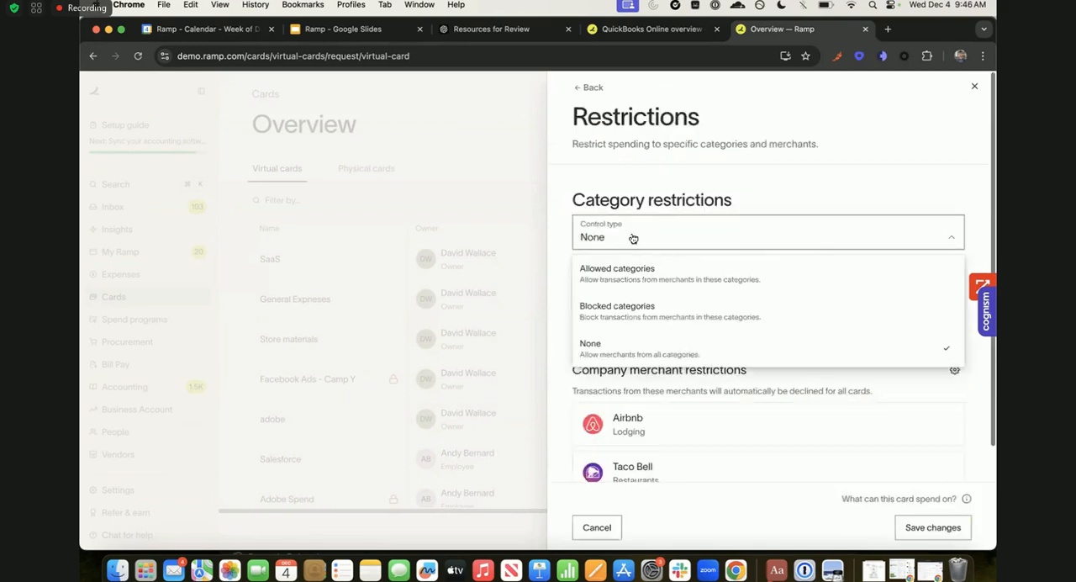
{"action": "left_click", "coordinate": [645, 306]}
{"action": "left_click", "coordinate": [640, 269]}
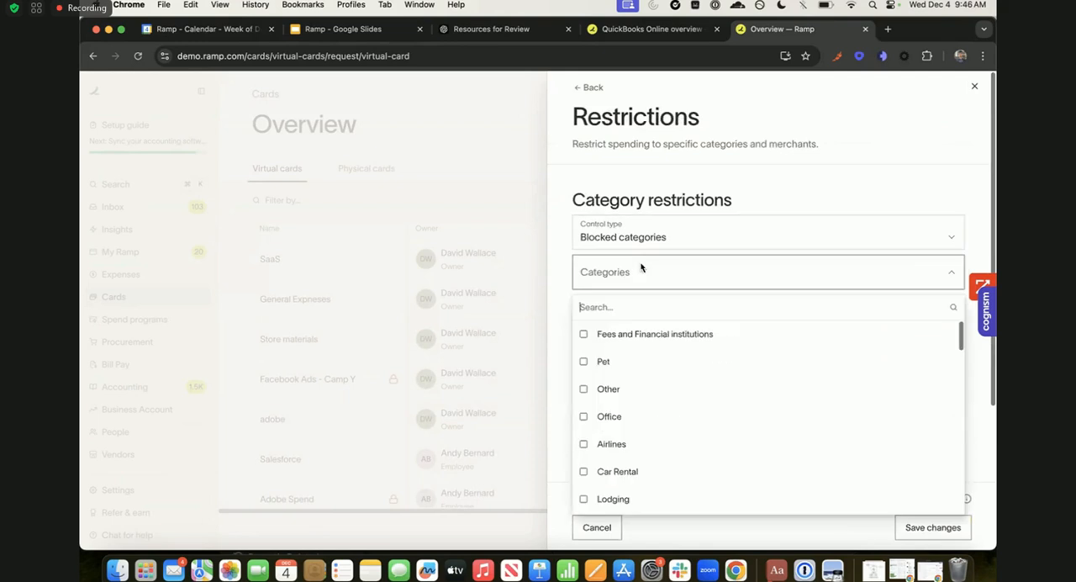
{"action": "type", "text": "gam"}
{"action": "key", "text": "Return"}
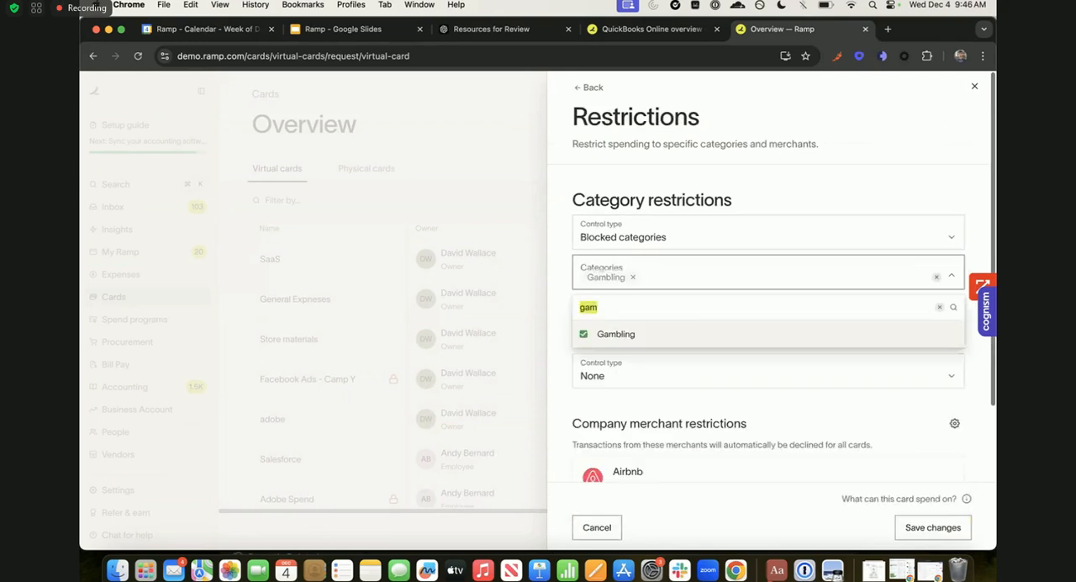
{"action": "type", "text": "alc"}
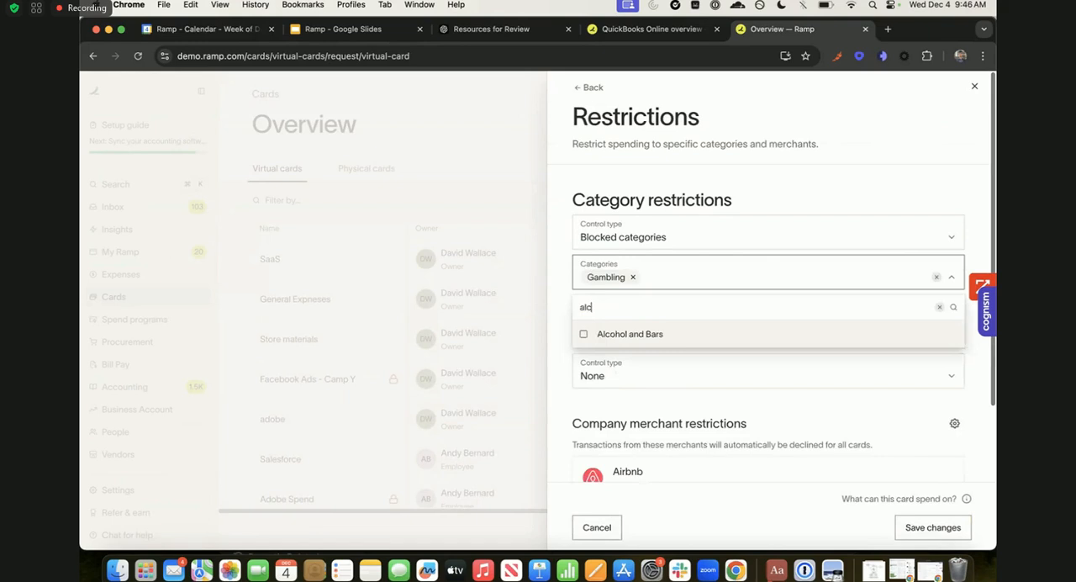
{"action": "type", "text": "o"}
{"action": "key", "text": "Return"}
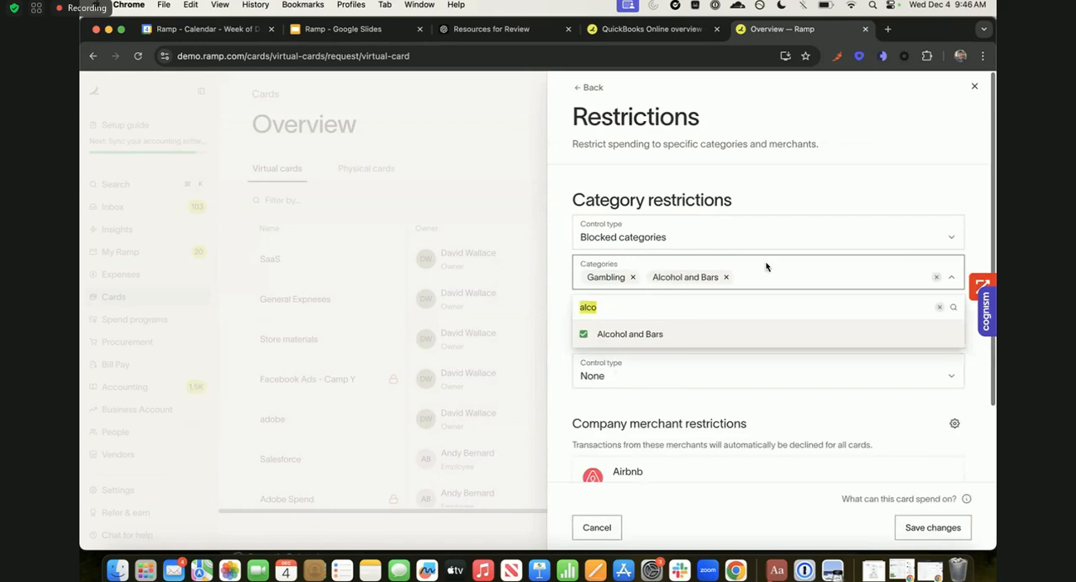
{"action": "left_click", "coordinate": [725, 174]}
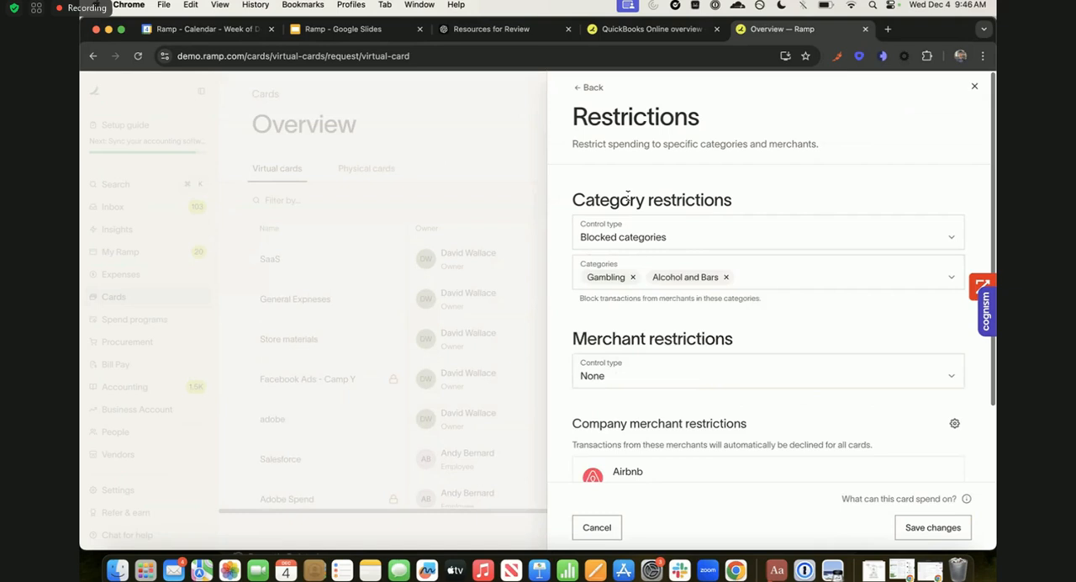
- Set the merchant restriction to Allowed merchants with The Home Depot as the only allowed merchant
{"action": "left_click", "coordinate": [673, 352]}
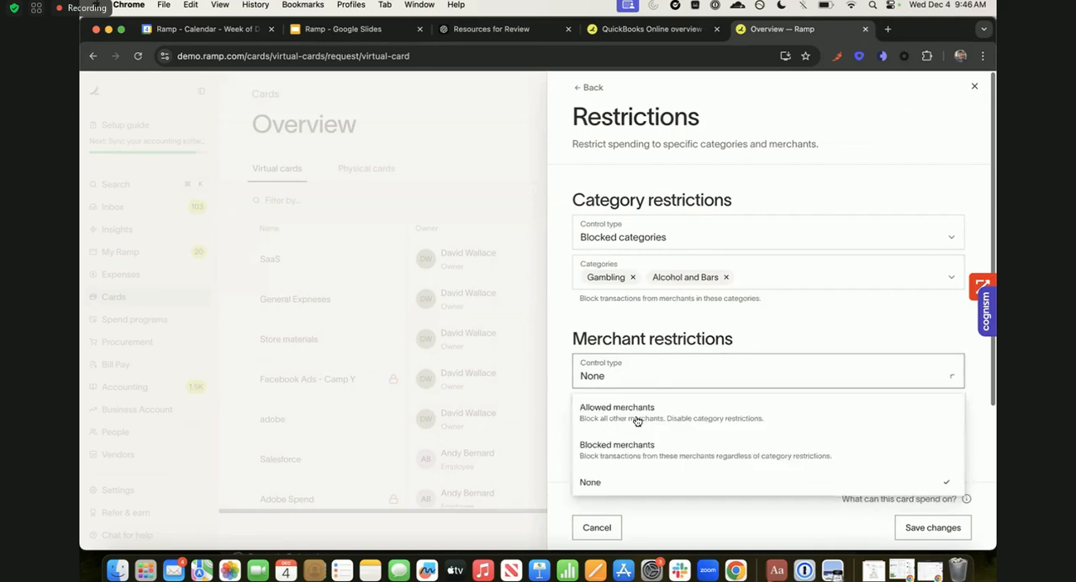
{"action": "left_click", "coordinate": [634, 413]}
{"action": "left_click", "coordinate": [618, 410]}
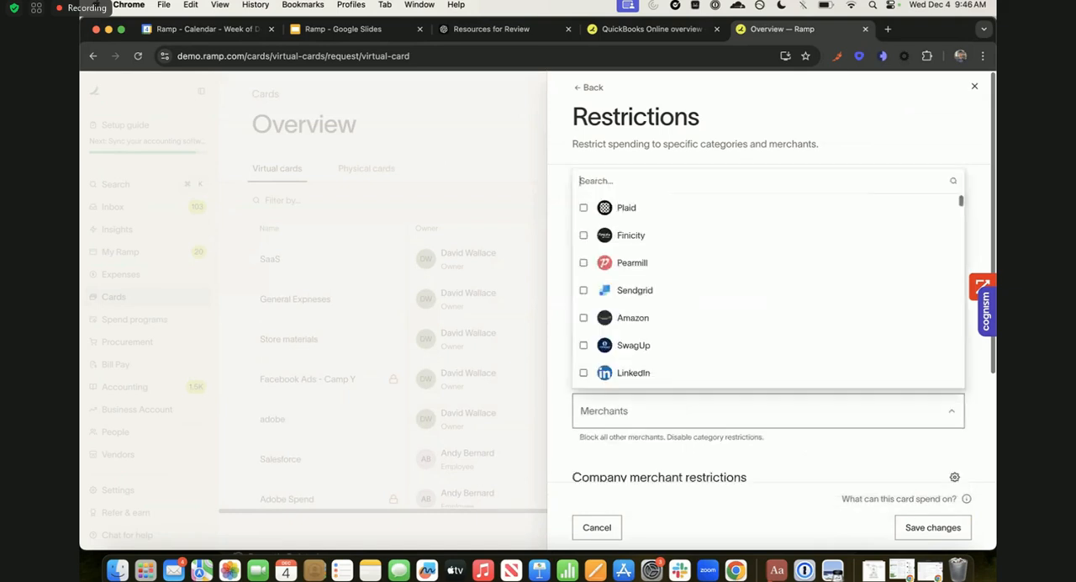
{"action": "type", "text": "the h"}
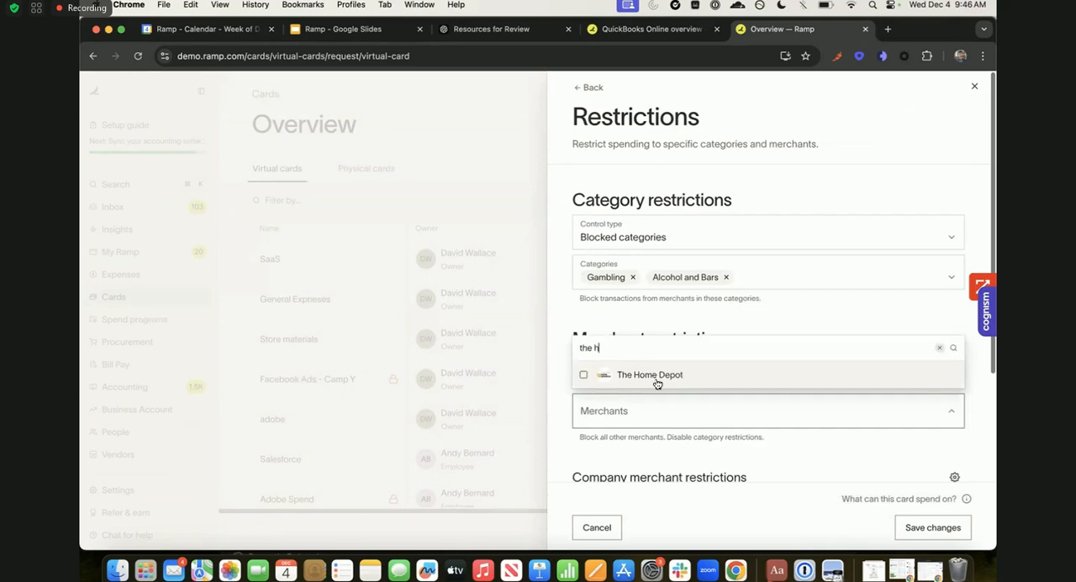
{"action": "left_click", "coordinate": [655, 380]}
{"action": "left_click", "coordinate": [655, 439]}
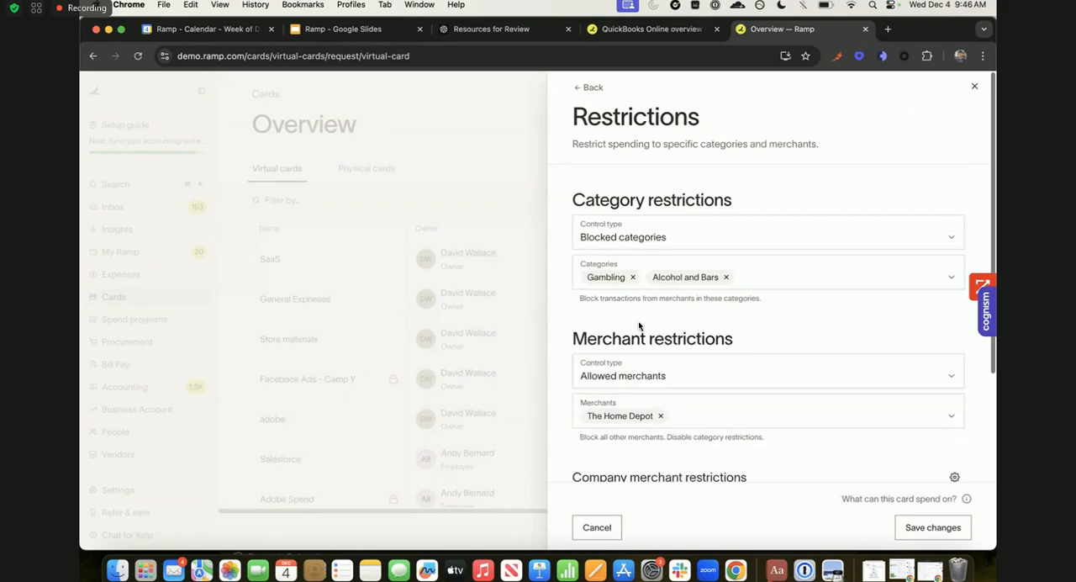
- Review the company merchant restrictions and return to the card form without saving the restrictions
{"action": "scroll", "coordinate": [634, 394], "scroll_direction": "down", "scroll_amount": 2}
{"action": "scroll", "coordinate": [634, 392], "scroll_direction": "down", "scroll_amount": 3}
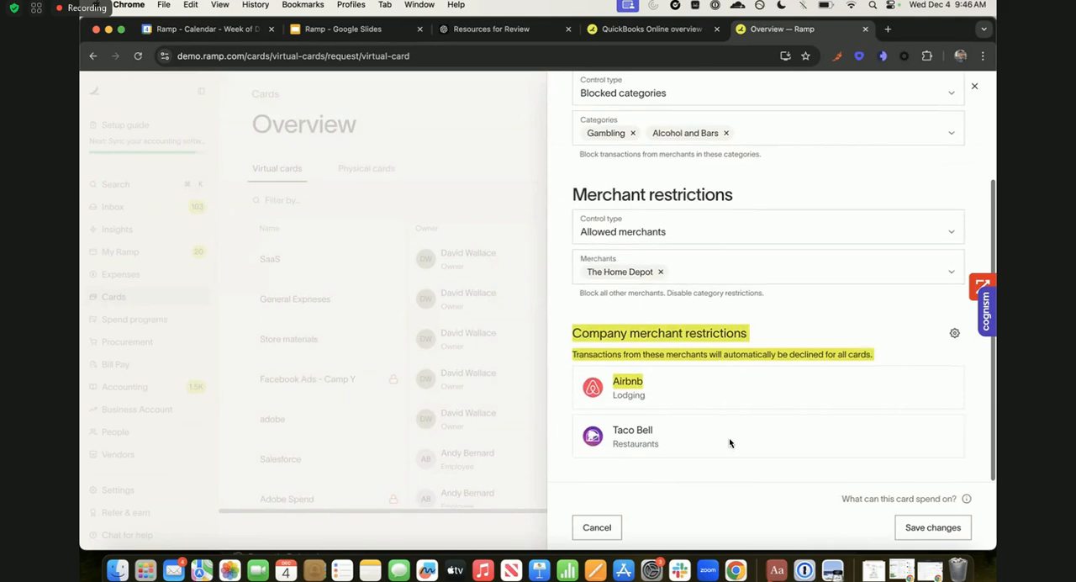
{"action": "scroll", "coordinate": [729, 440], "scroll_direction": "up", "scroll_amount": 1}
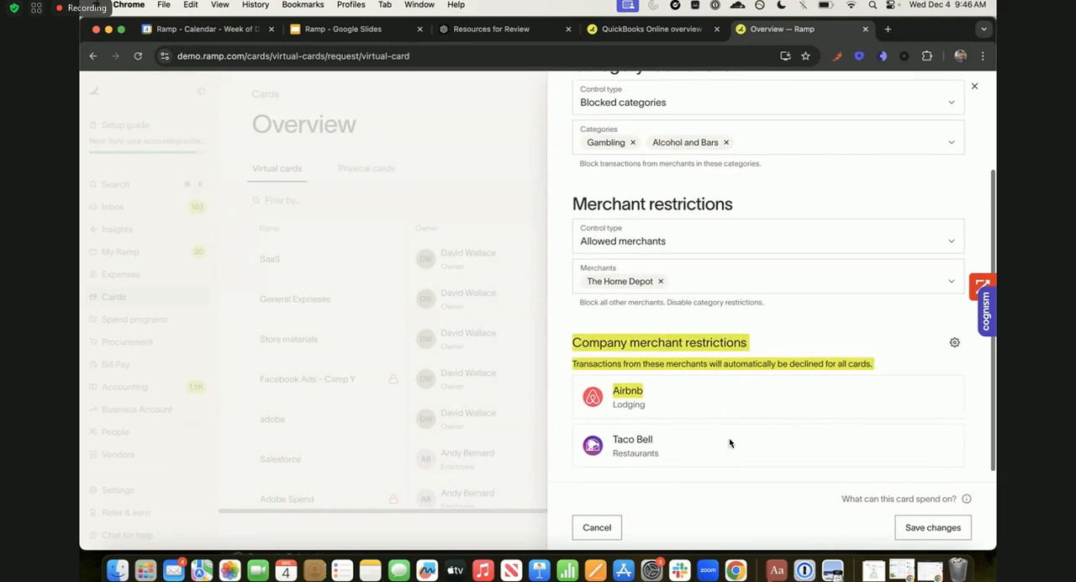
{"action": "scroll", "coordinate": [732, 429], "scroll_direction": "down", "scroll_amount": 1}
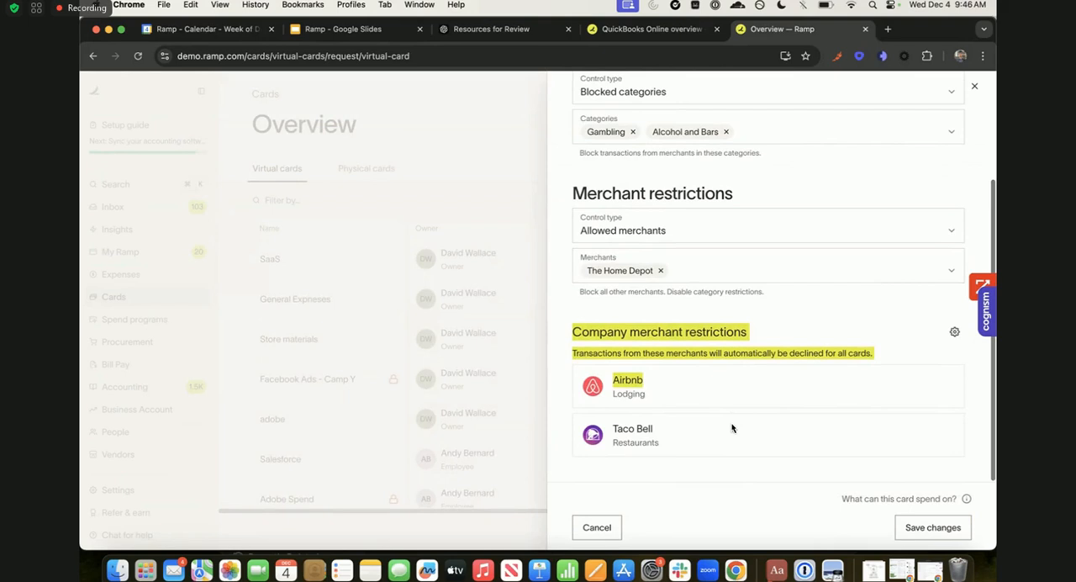
{"action": "scroll", "coordinate": [731, 428], "scroll_direction": "up", "scroll_amount": 4}
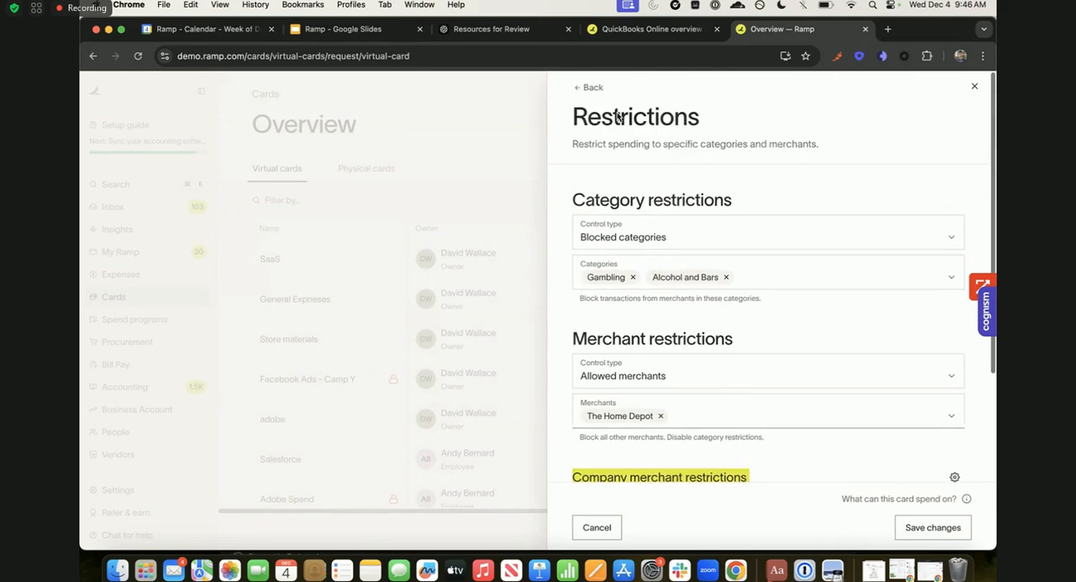
{"action": "left_click", "coordinate": [594, 89]}
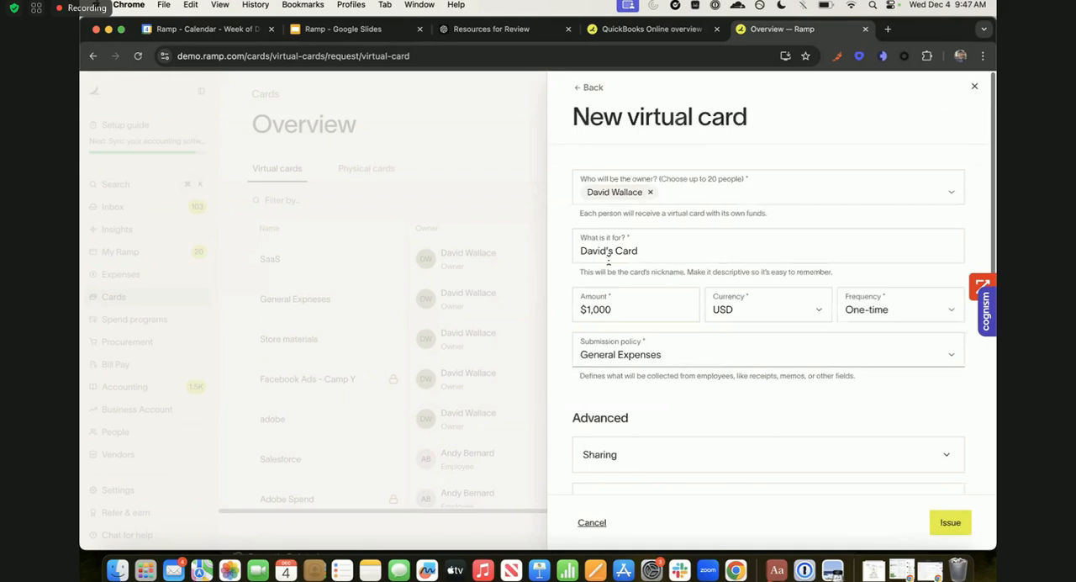
- Expand the card's additional reviews and transaction coding rules to view the expense approval, accounting rules and entity settings
{"action": "left_click", "coordinate": [582, 312]}
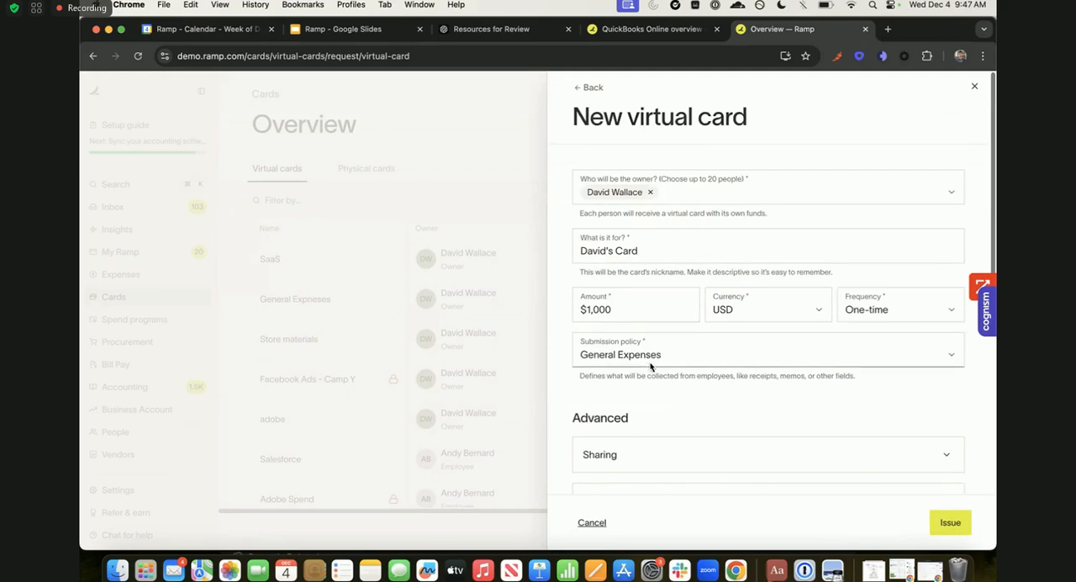
{"action": "scroll", "coordinate": [650, 365], "scroll_direction": "down", "scroll_amount": 4}
{"action": "scroll", "coordinate": [651, 368], "scroll_direction": "down", "scroll_amount": 6}
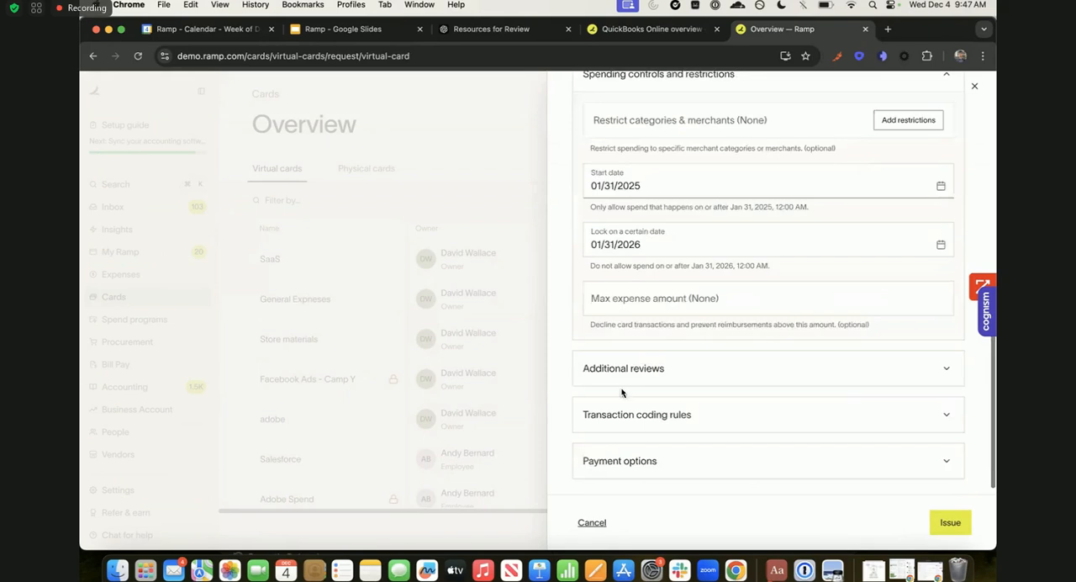
{"action": "left_click", "coordinate": [684, 367]}
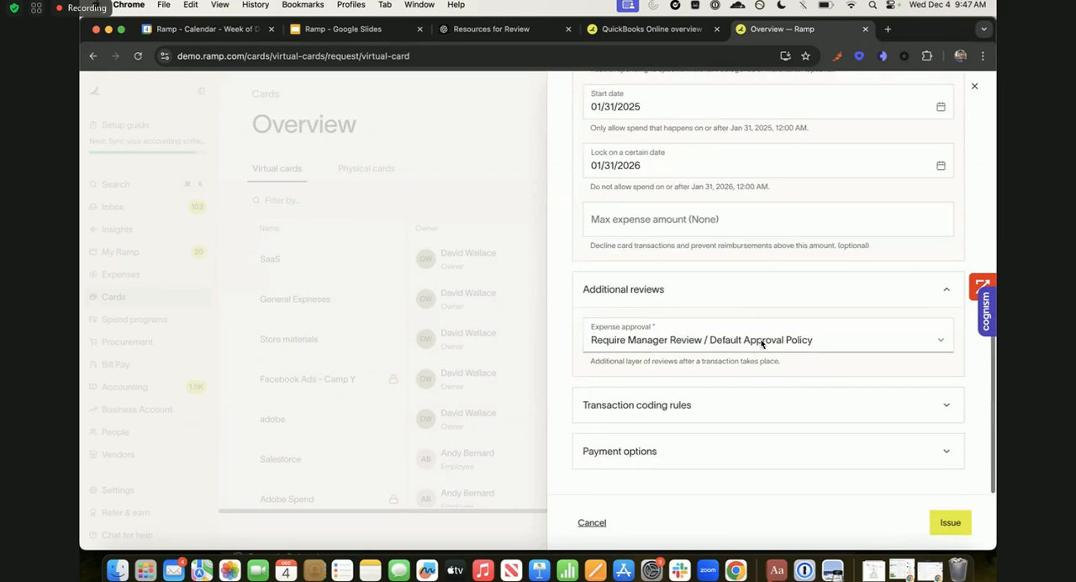
{"action": "left_click", "coordinate": [637, 405]}
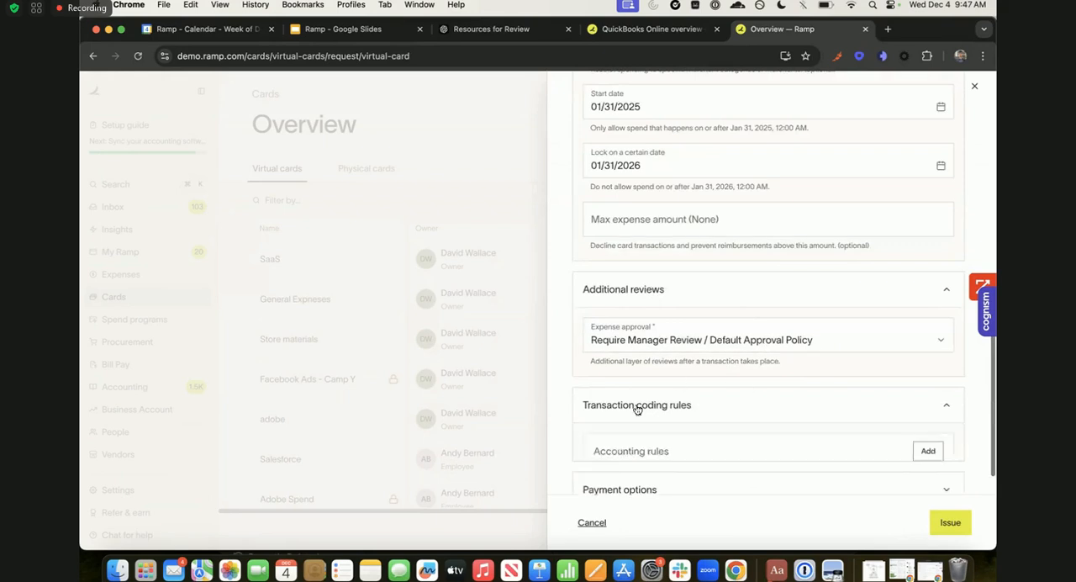
{"action": "scroll", "coordinate": [637, 410], "scroll_direction": "down", "scroll_amount": 2}
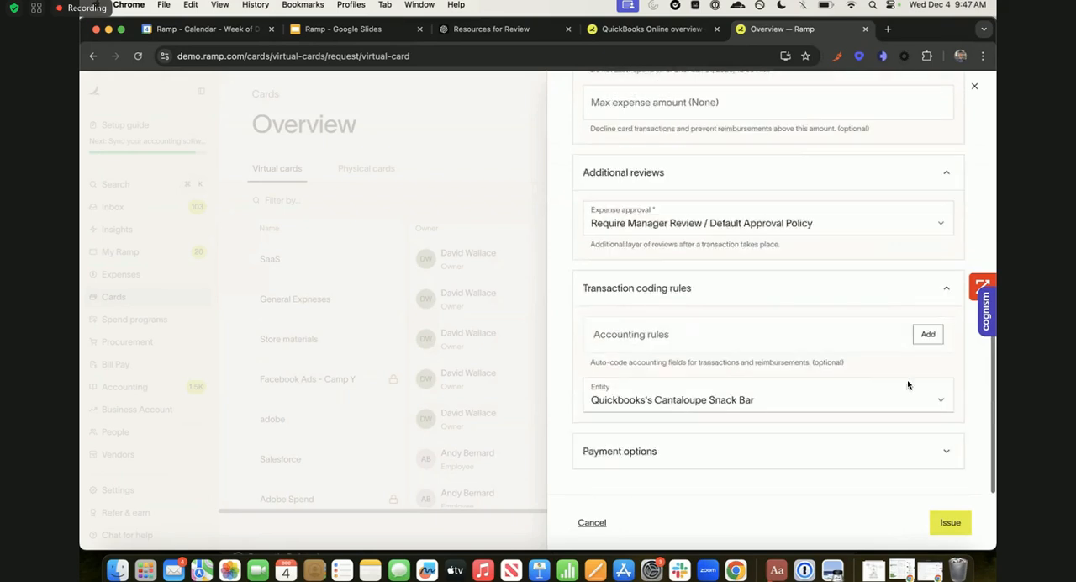
- Open the card's accounting rules, look through the QuickBooks vendor, category and department fields, and return to the card form without saving
{"action": "left_click", "coordinate": [928, 335]}
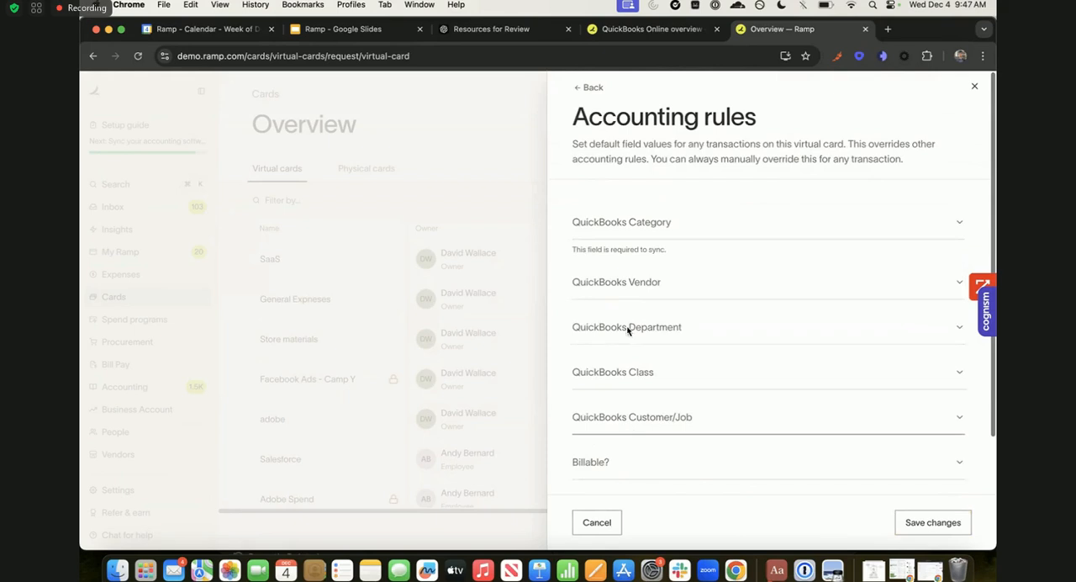
{"action": "left_click", "coordinate": [603, 283]}
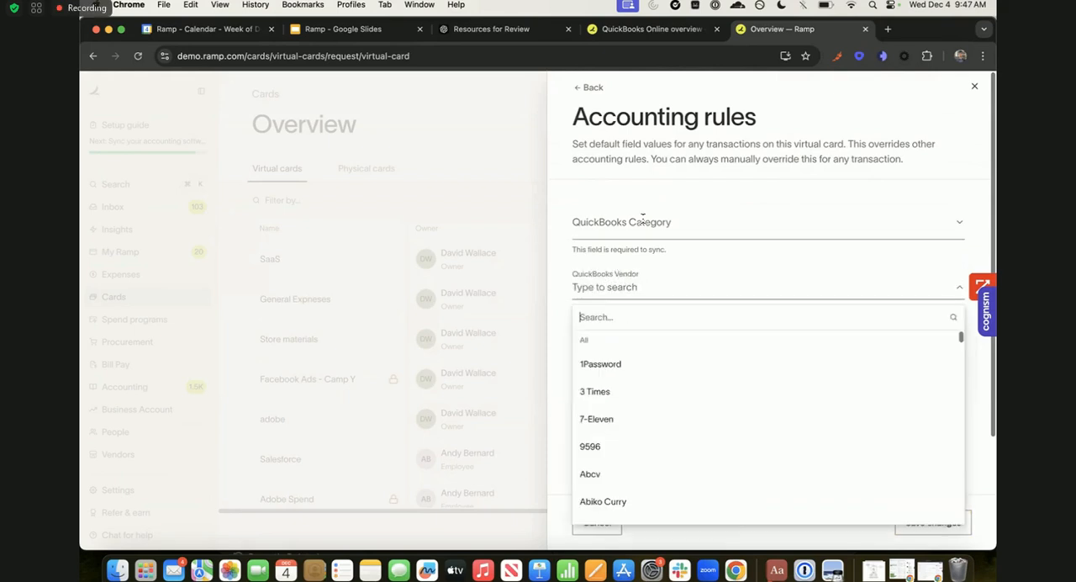
{"action": "left_click", "coordinate": [642, 221]}
{"action": "left_click", "coordinate": [636, 235]}
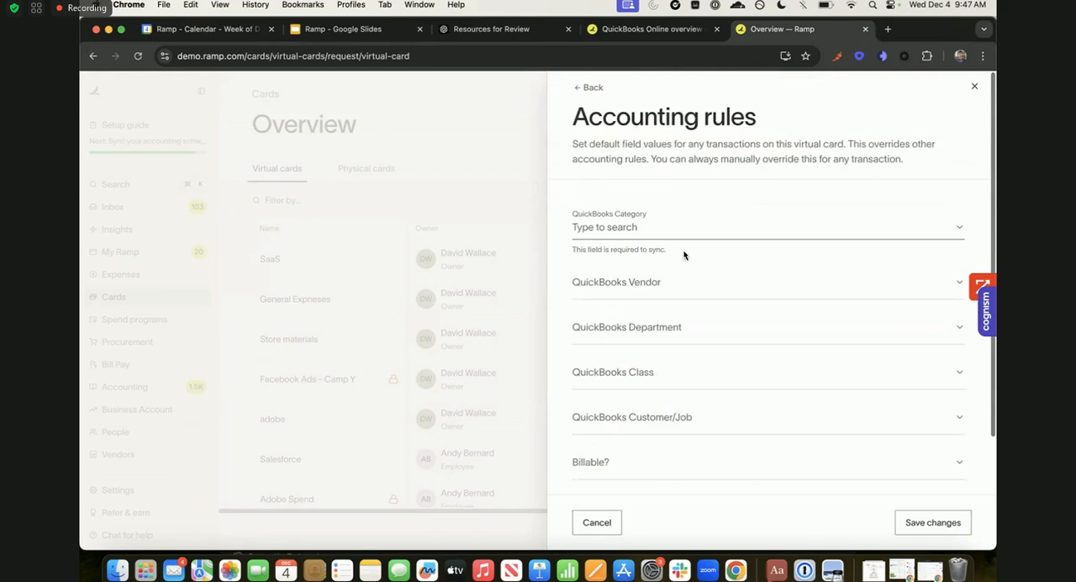
{"action": "scroll", "coordinate": [683, 255], "scroll_direction": "down", "scroll_amount": 2}
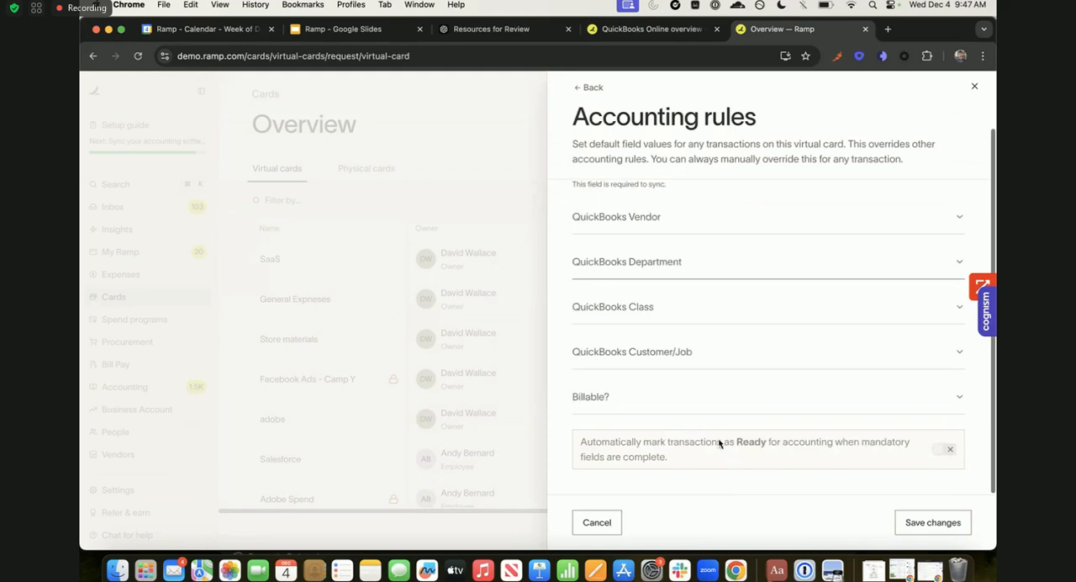
{"action": "left_click", "coordinate": [660, 261]}
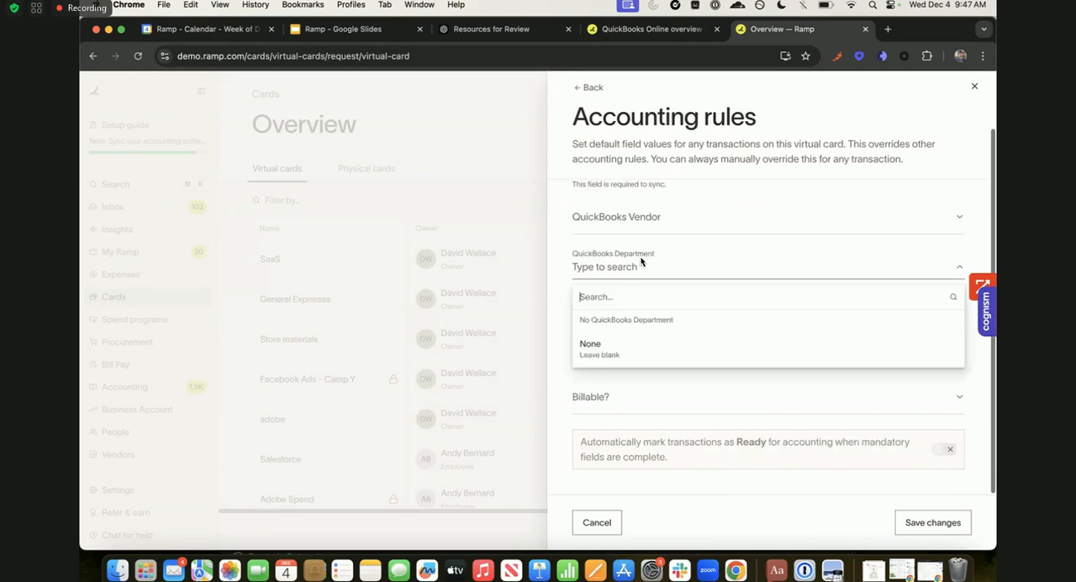
{"action": "left_click", "coordinate": [682, 413]}
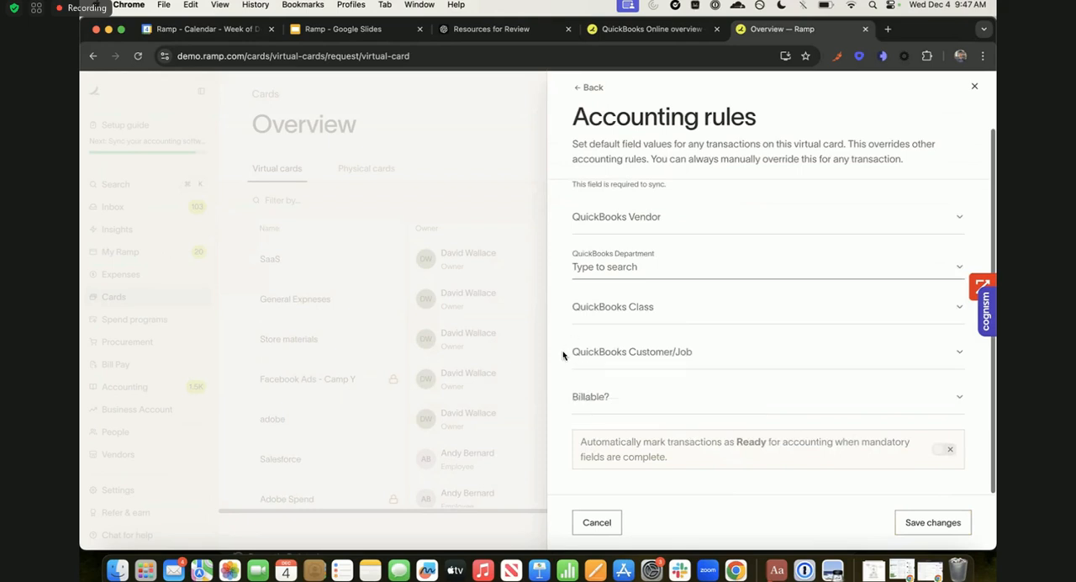
{"action": "scroll", "coordinate": [563, 355], "scroll_direction": "up", "scroll_amount": 1}
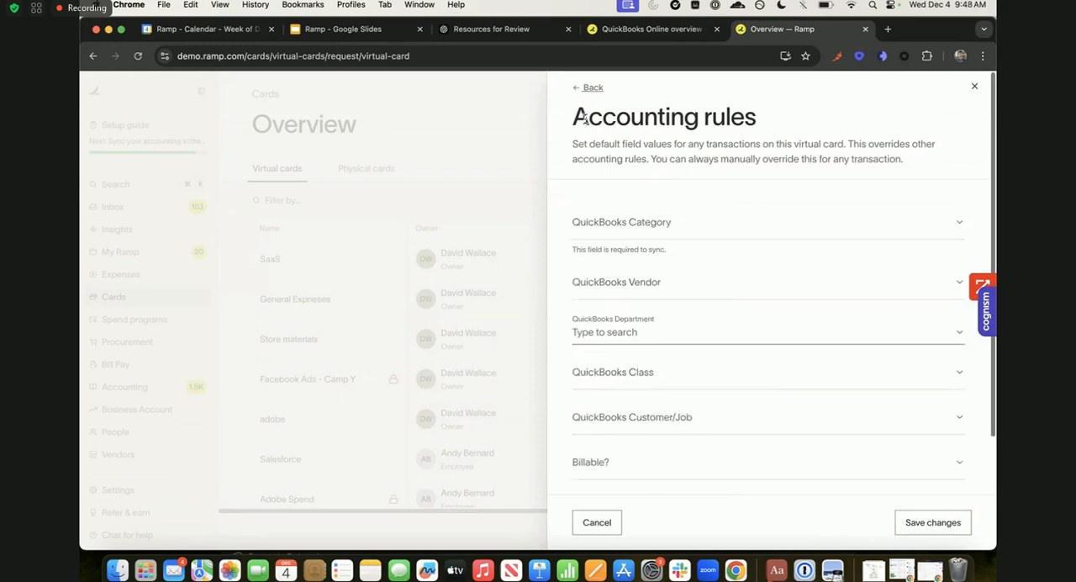
{"action": "left_click", "coordinate": [589, 91]}
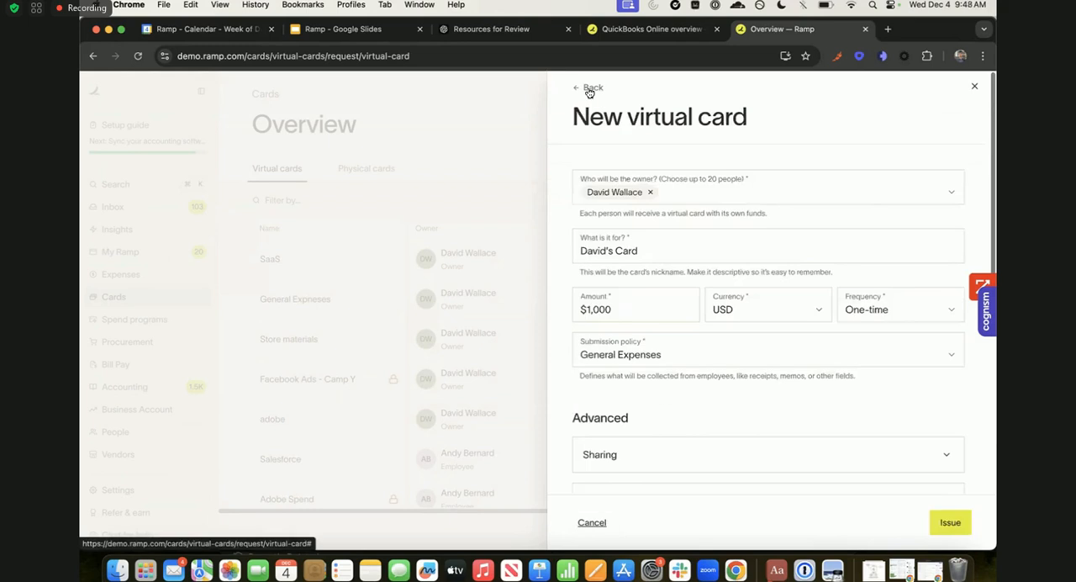
- Close the new virtual card form without issuing the card and look through the list of virtual cards
{"action": "left_click", "coordinate": [480, 329]}
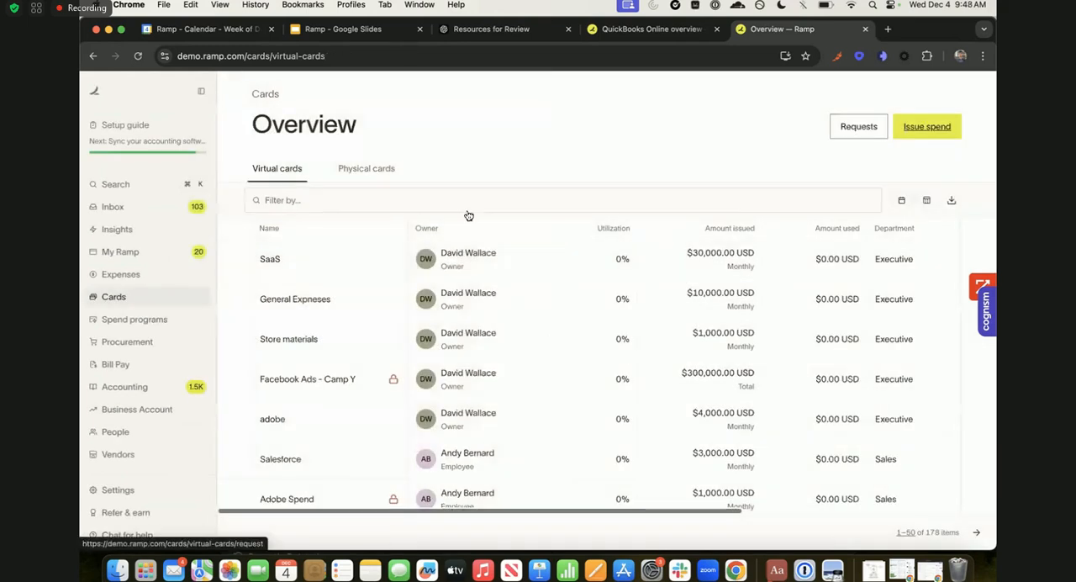
{"action": "scroll", "coordinate": [464, 341], "scroll_direction": "down", "scroll_amount": 5}
{"action": "scroll", "coordinate": [464, 341], "scroll_direction": "up", "scroll_amount": 5}
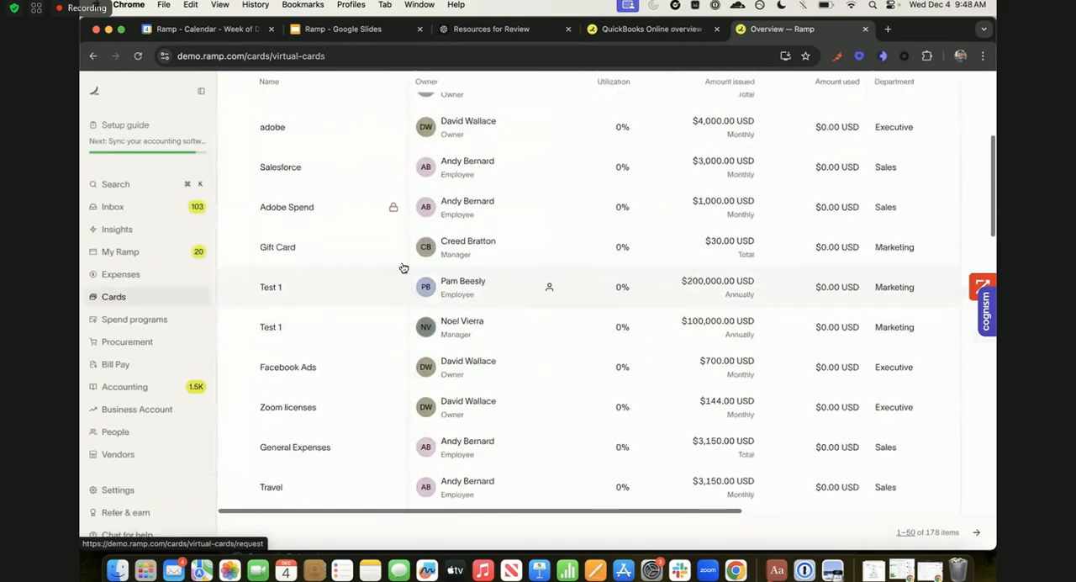
- Open the SaaS virtual card, review its sharing members and policies, reveal its card details, and close it
{"action": "left_click", "coordinate": [703, 244]}
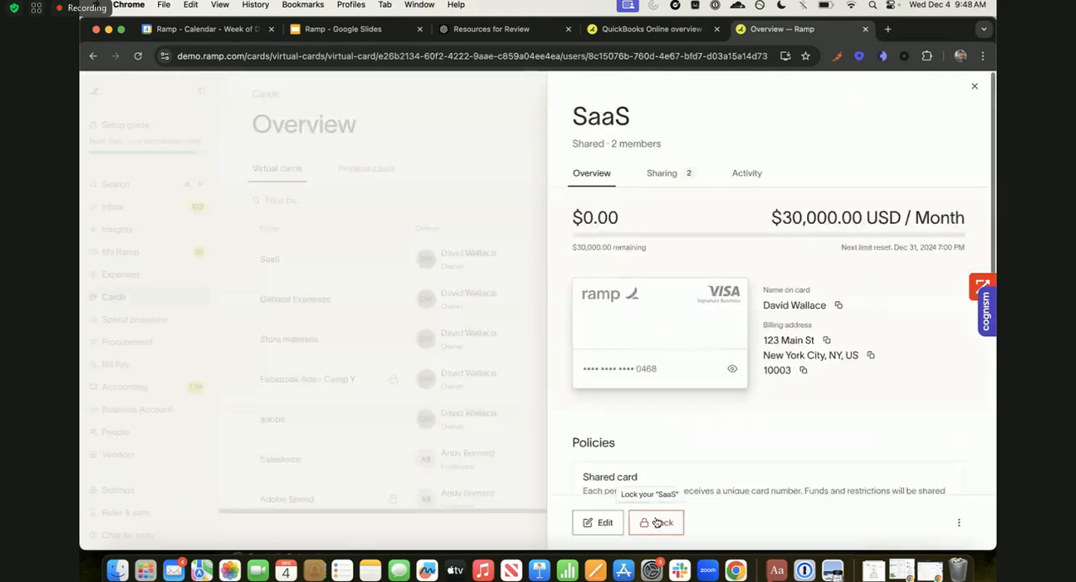
{"action": "left_click", "coordinate": [703, 328]}
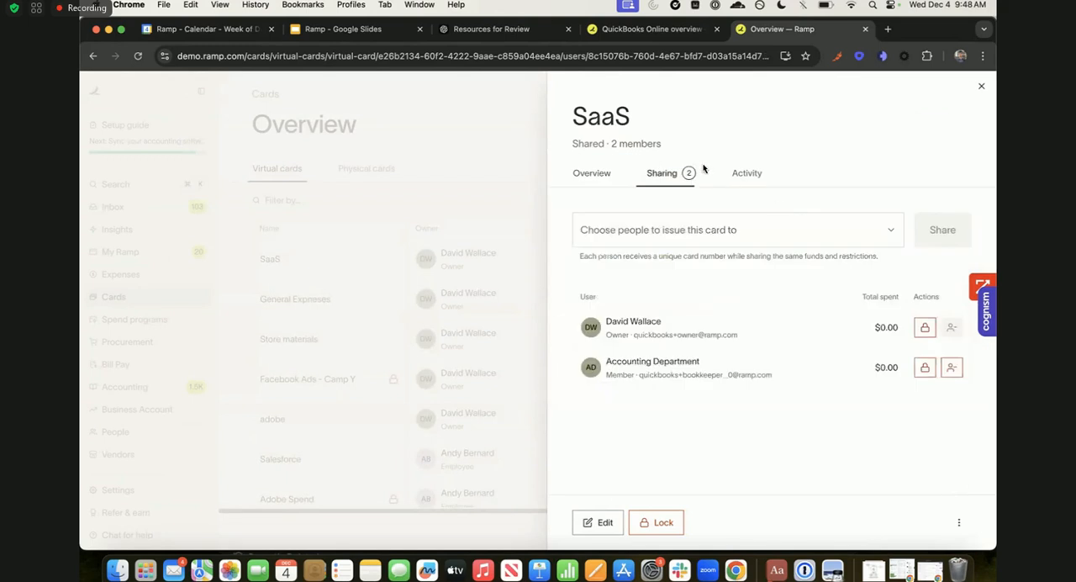
{"action": "left_click", "coordinate": [602, 173]}
{"action": "scroll", "coordinate": [767, 207], "scroll_direction": "down", "scroll_amount": 2}
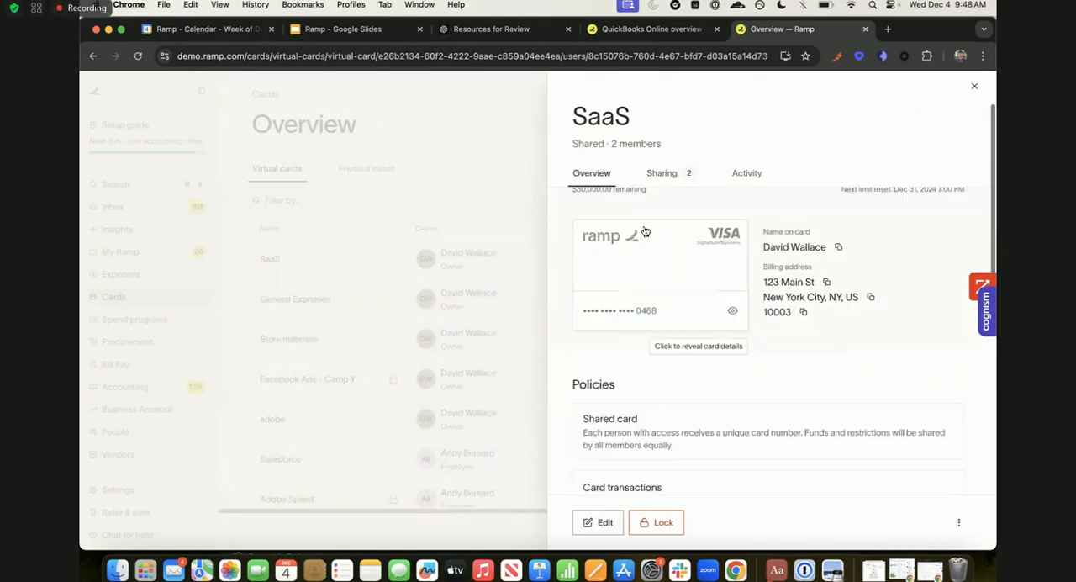
{"action": "left_click", "coordinate": [687, 261]}
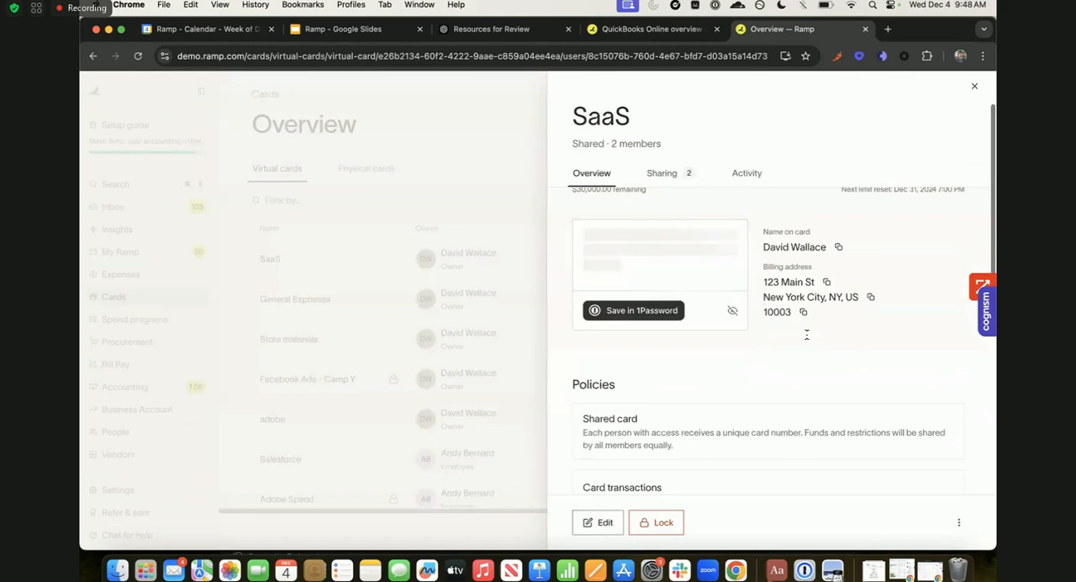
{"action": "scroll", "coordinate": [696, 265], "scroll_direction": "up", "scroll_amount": 2}
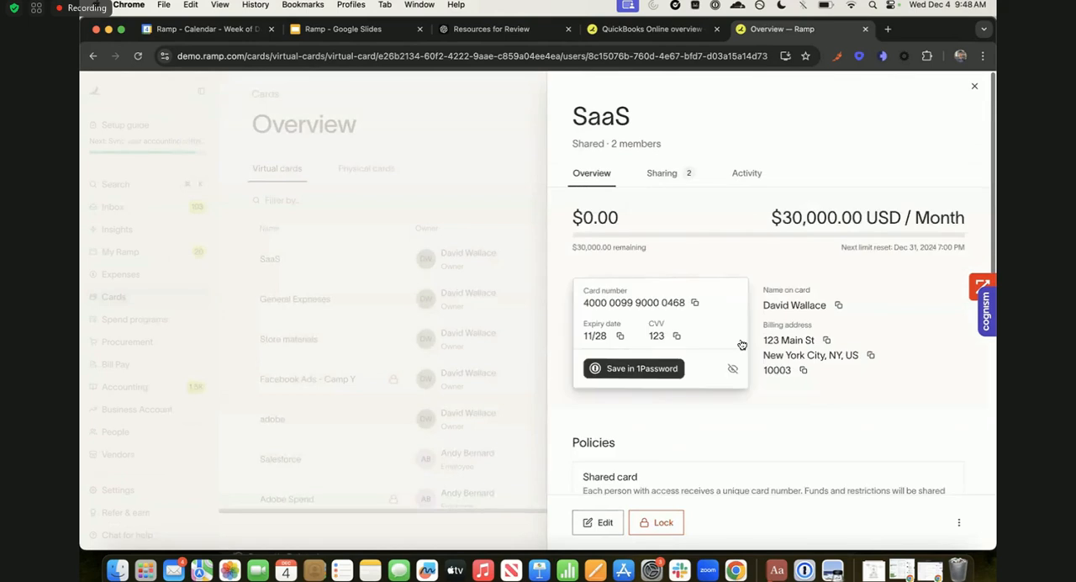
{"action": "left_click", "coordinate": [540, 238]}
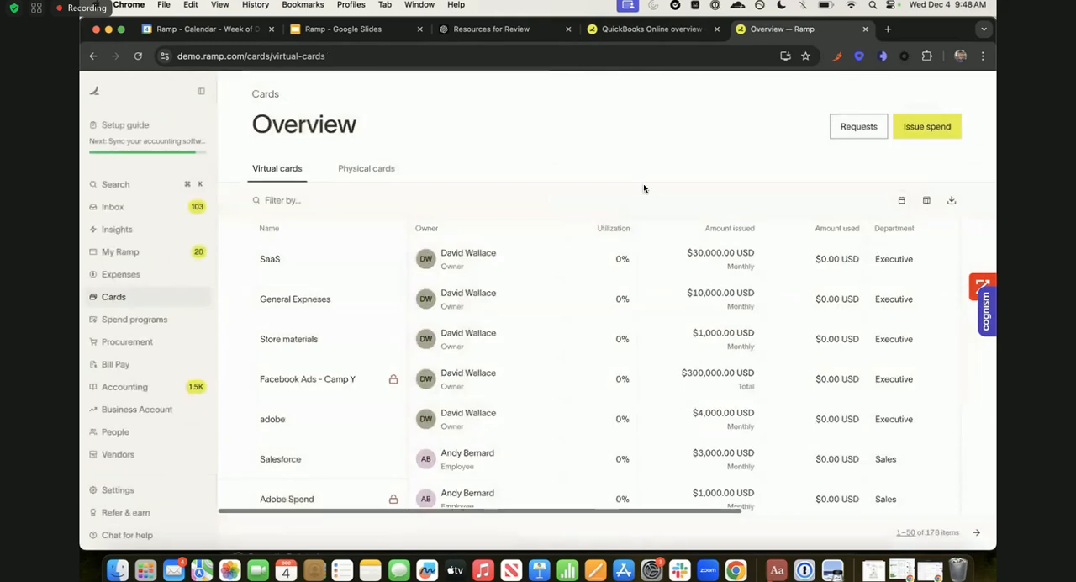
- Start a new physical card, look through its amount, mailing address and advanced settings, and go back without filling anything in
{"action": "left_click", "coordinate": [927, 131]}
{"action": "left_click", "coordinate": [685, 322]}
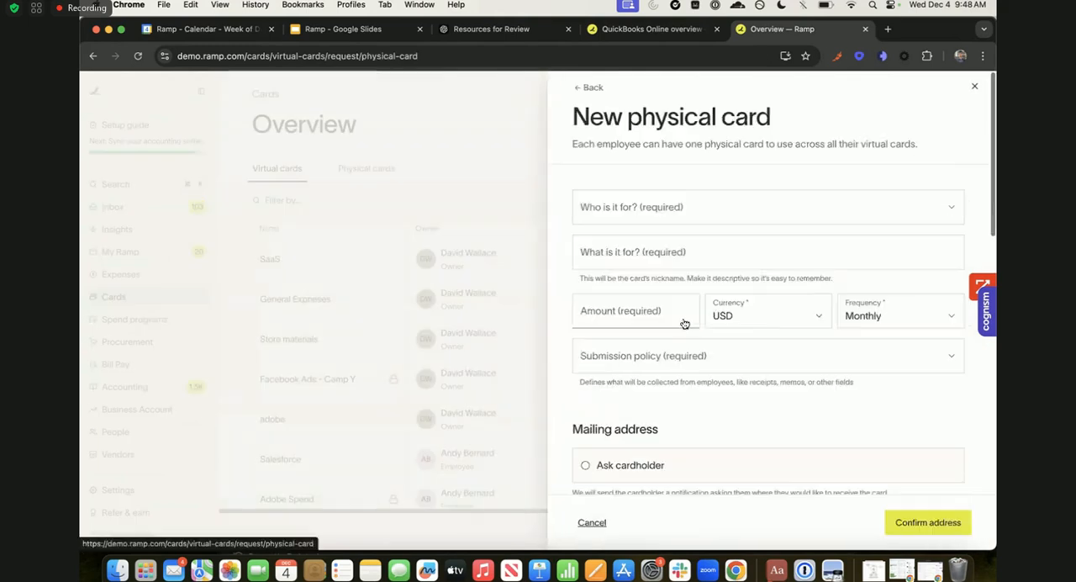
{"action": "scroll", "coordinate": [680, 190], "scroll_direction": "down", "scroll_amount": 9}
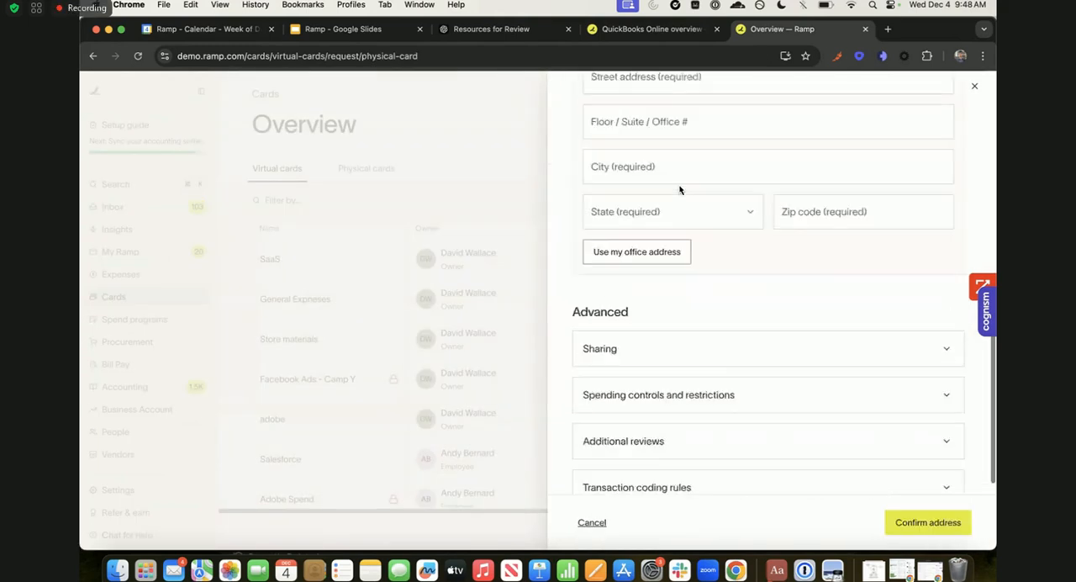
{"action": "scroll", "coordinate": [680, 190], "scroll_direction": "up", "scroll_amount": 9}
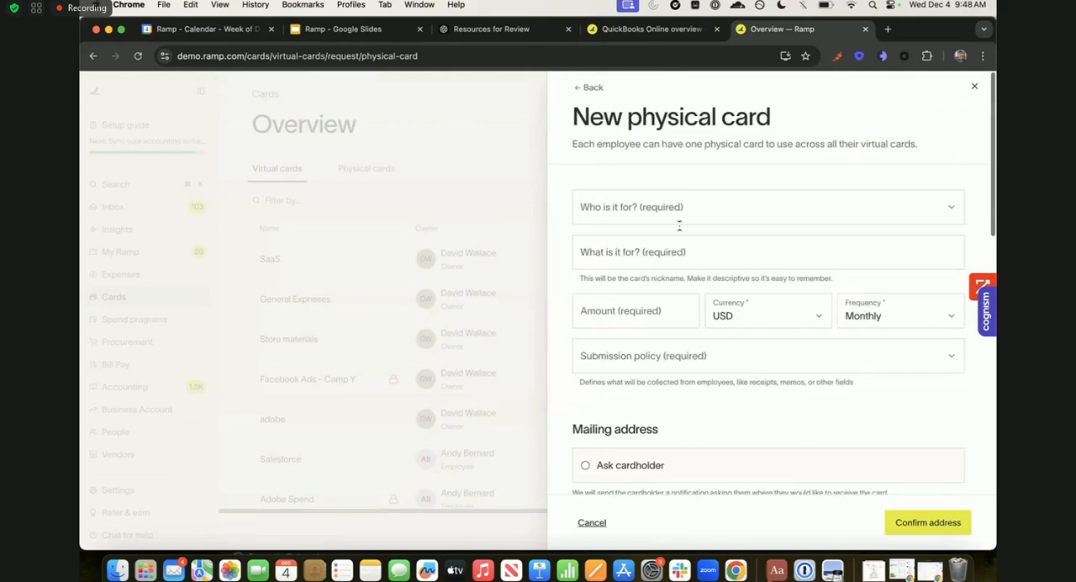
{"action": "scroll", "coordinate": [709, 353], "scroll_direction": "down", "scroll_amount": 10}
{"action": "scroll", "coordinate": [708, 352], "scroll_direction": "up", "scroll_amount": 10}
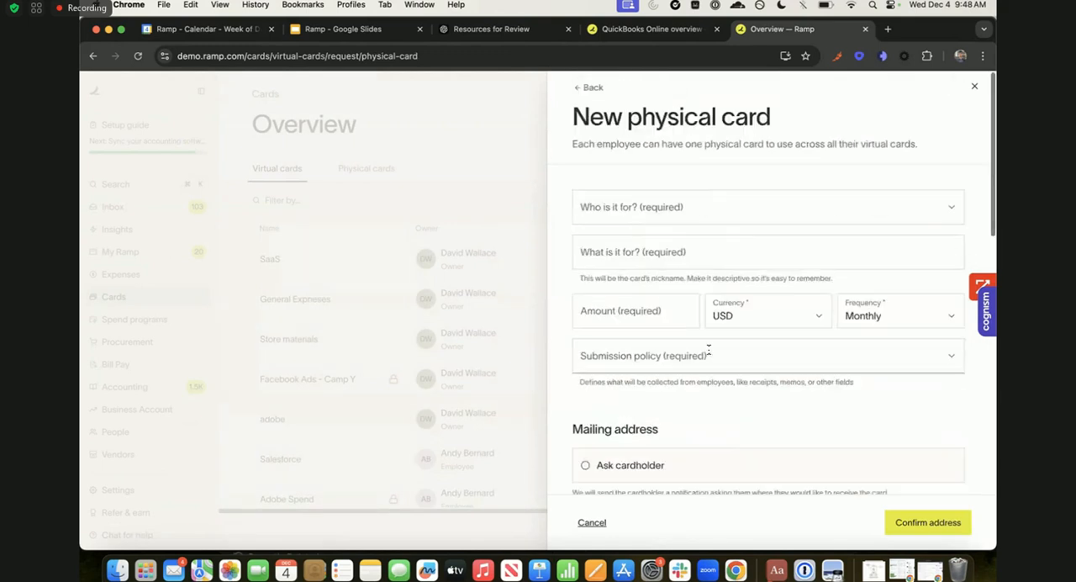
{"action": "left_click", "coordinate": [590, 87]}
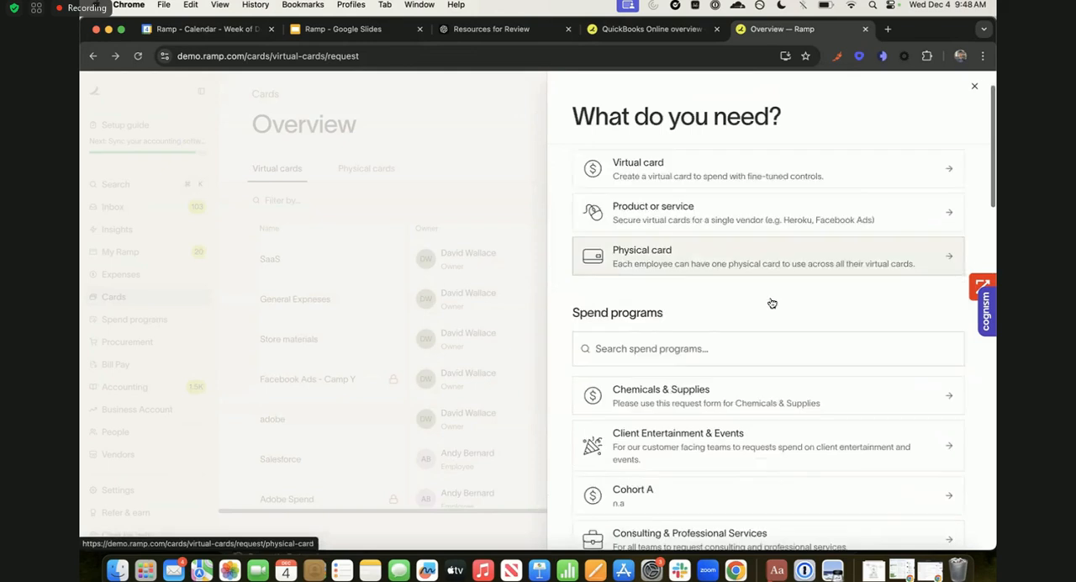
- Look through the available spend programs, close the spend issuing options, and browse the list of virtual cards
{"action": "scroll", "coordinate": [777, 308], "scroll_direction": "down", "scroll_amount": 1}
{"action": "scroll", "coordinate": [785, 312], "scroll_direction": "up", "scroll_amount": 1}
{"action": "left_click", "coordinate": [534, 236]}
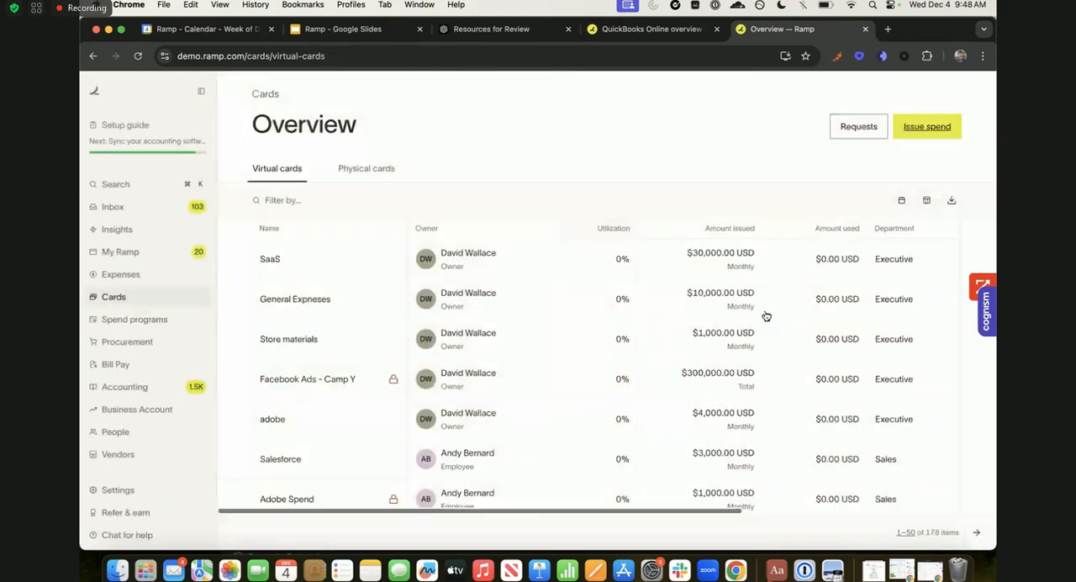
{"action": "scroll", "coordinate": [152, 337], "scroll_direction": "down", "scroll_amount": 2}
{"action": "scroll", "coordinate": [160, 341], "scroll_direction": "up", "scroll_amount": 2}
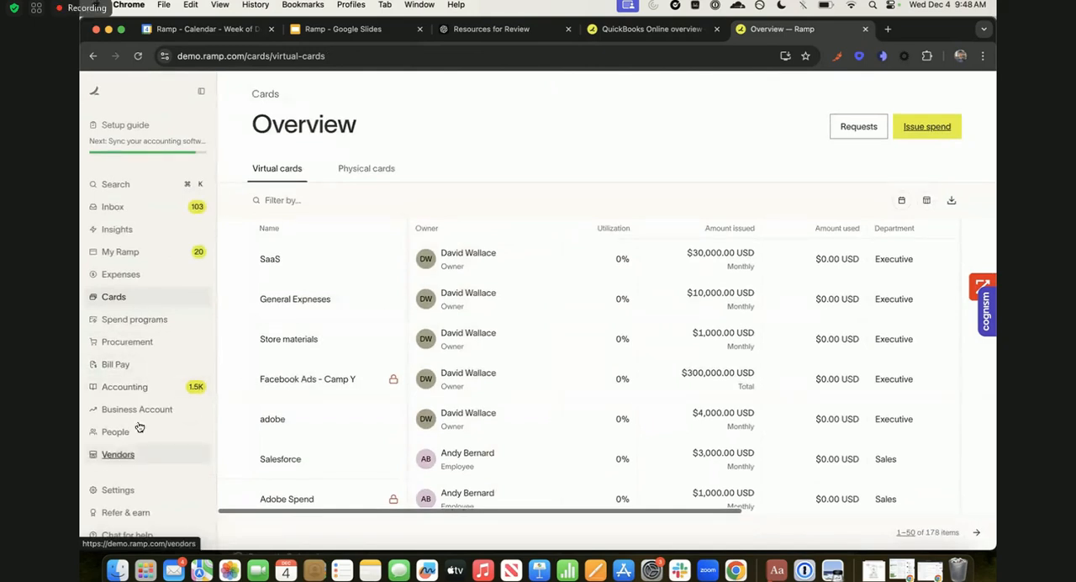
- Open the expense policy settings and look through the existing submission policies under Expense requirements
{"action": "left_click", "coordinate": [128, 491]}
{"action": "left_click", "coordinate": [143, 353]}
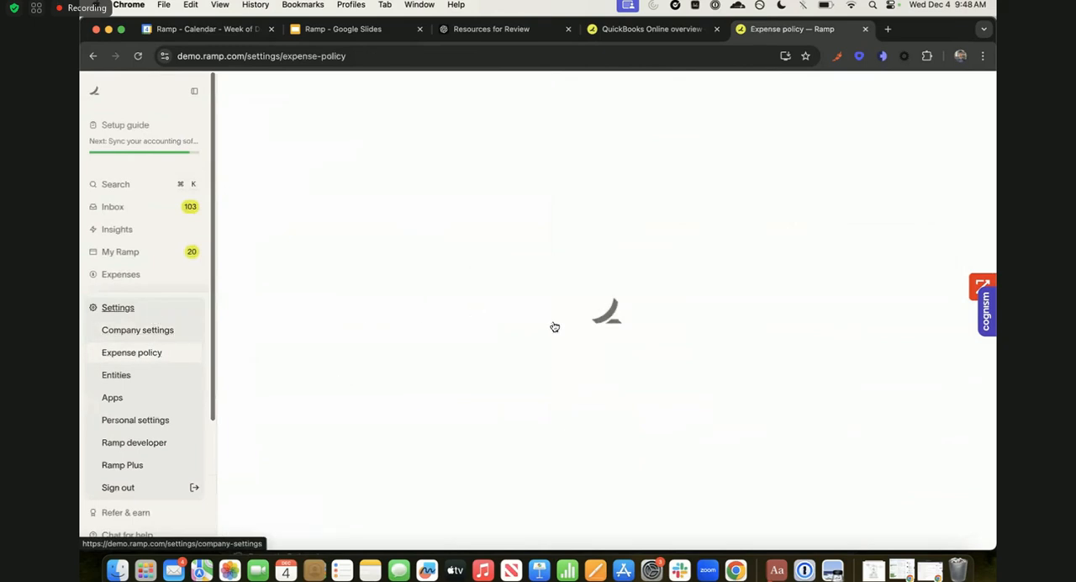
{"action": "scroll", "coordinate": [579, 383], "scroll_direction": "down", "scroll_amount": 3}
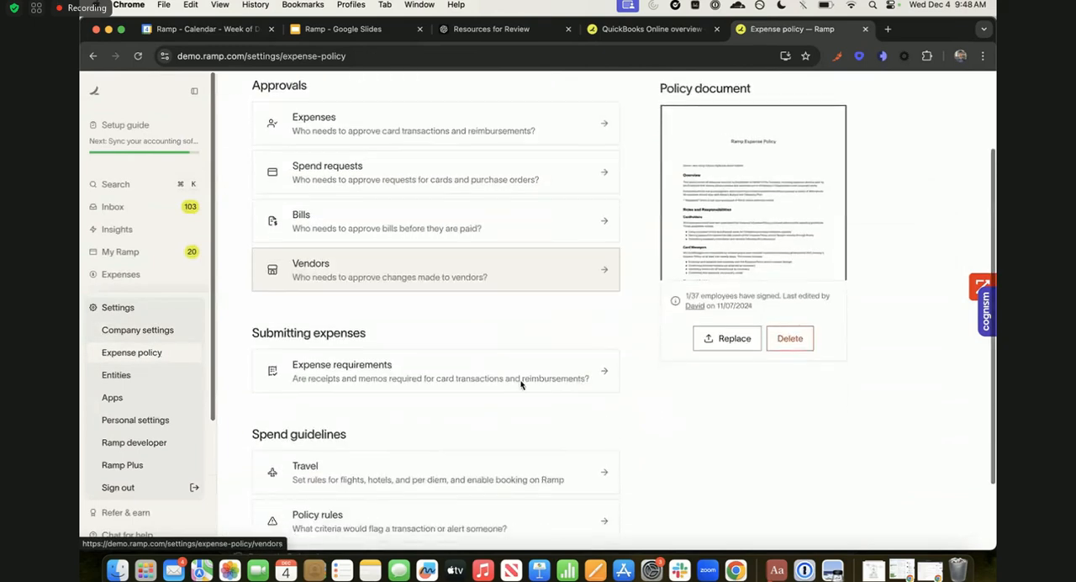
{"action": "scroll", "coordinate": [504, 377], "scroll_direction": "down", "scroll_amount": 1}
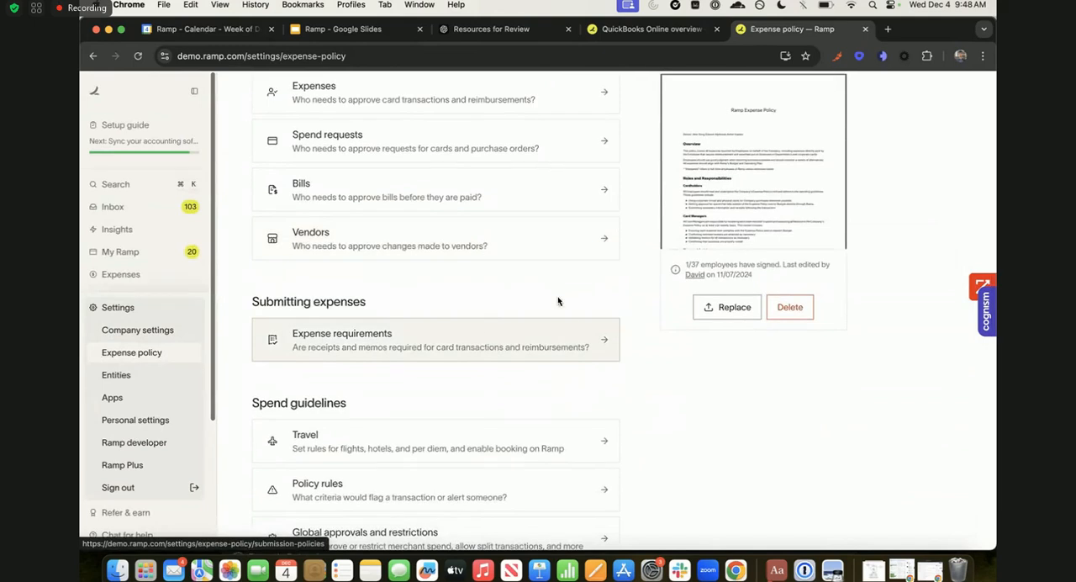
{"action": "left_click", "coordinate": [366, 335]}
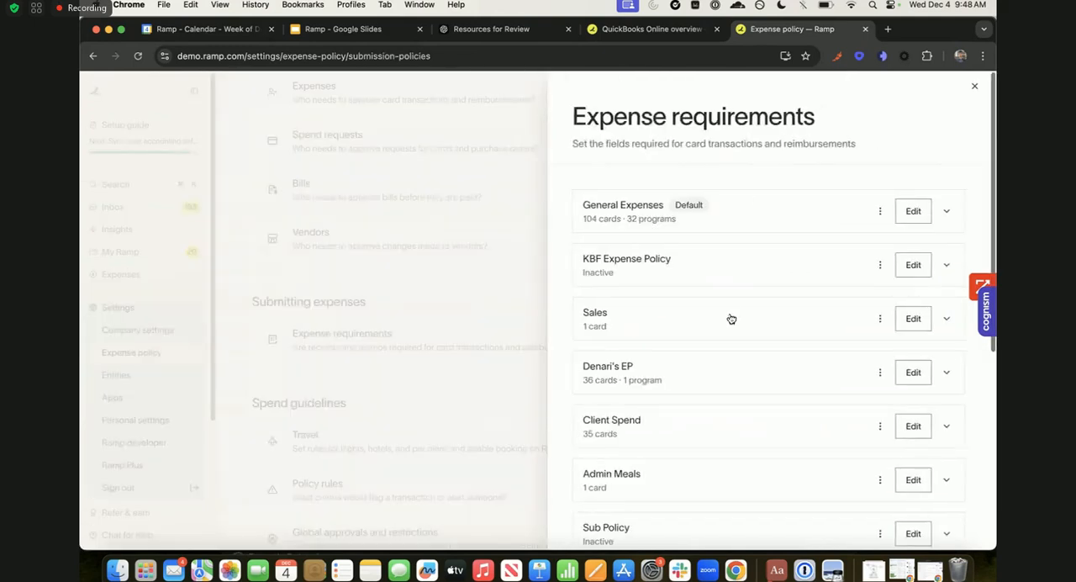
{"action": "scroll", "coordinate": [731, 317], "scroll_direction": "down", "scroll_amount": 5}
{"action": "scroll", "coordinate": [730, 318], "scroll_direction": "up", "scroll_amount": 5}
{"action": "left_click_drag", "start_coordinate": [860, 115], "coordinate": [591, 100]}
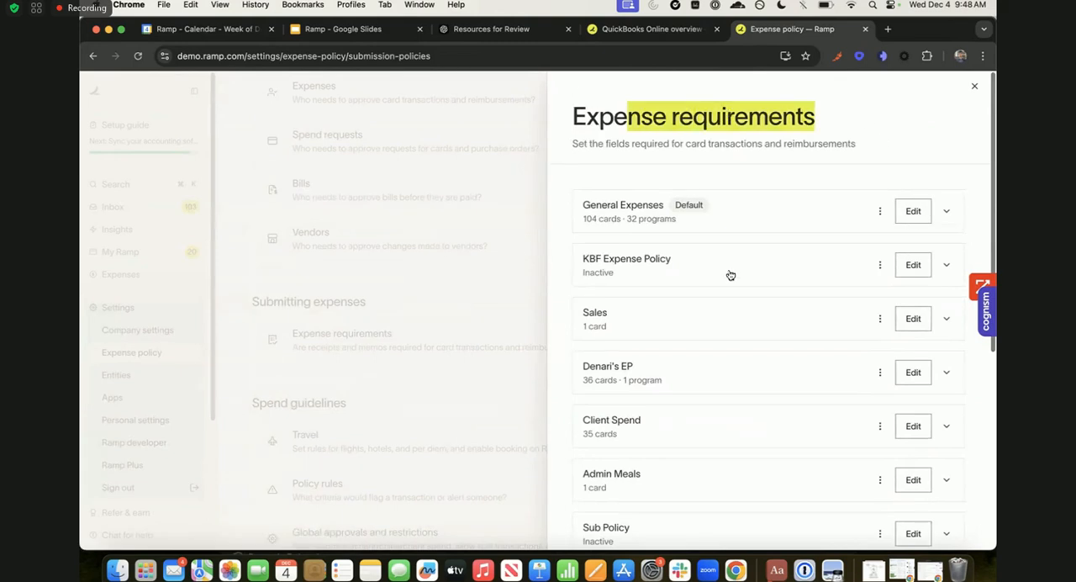
- Create a new submission policy named Expense Policy
{"action": "scroll", "coordinate": [730, 275], "scroll_direction": "down", "scroll_amount": 5}
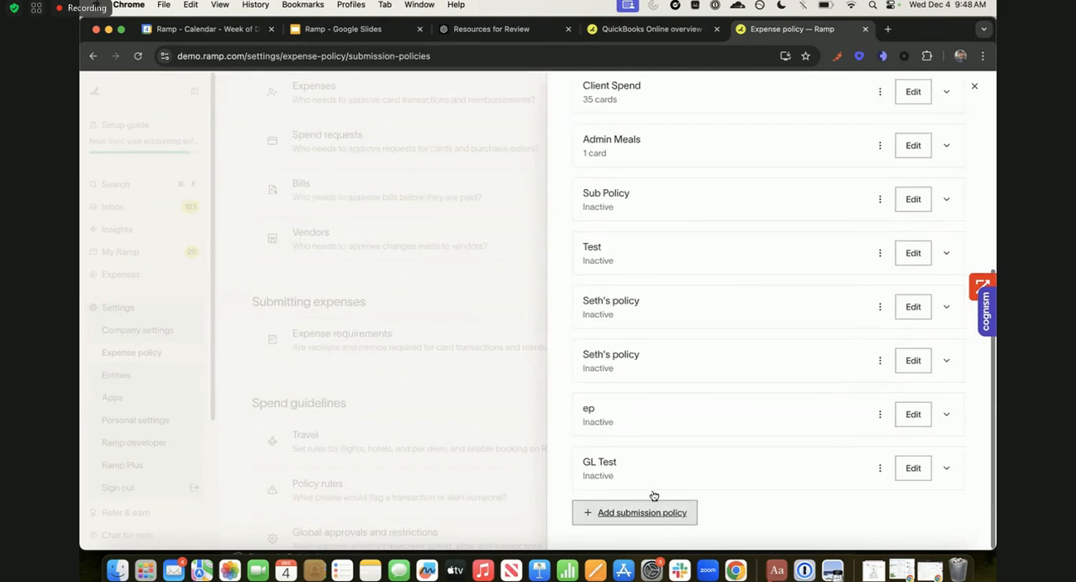
{"action": "left_click", "coordinate": [636, 513]}
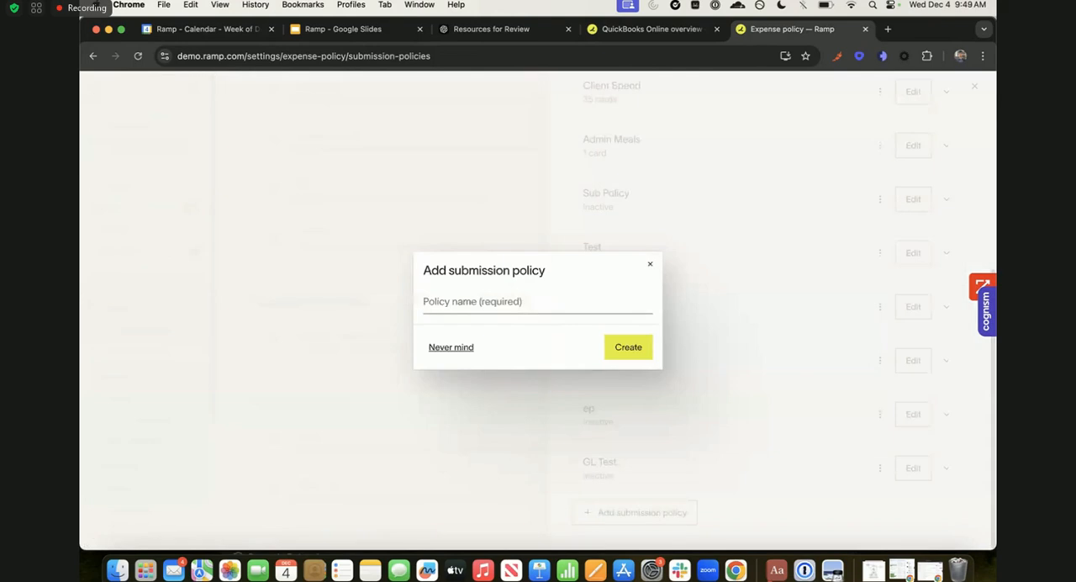
{"action": "type", "text": "Expe"}
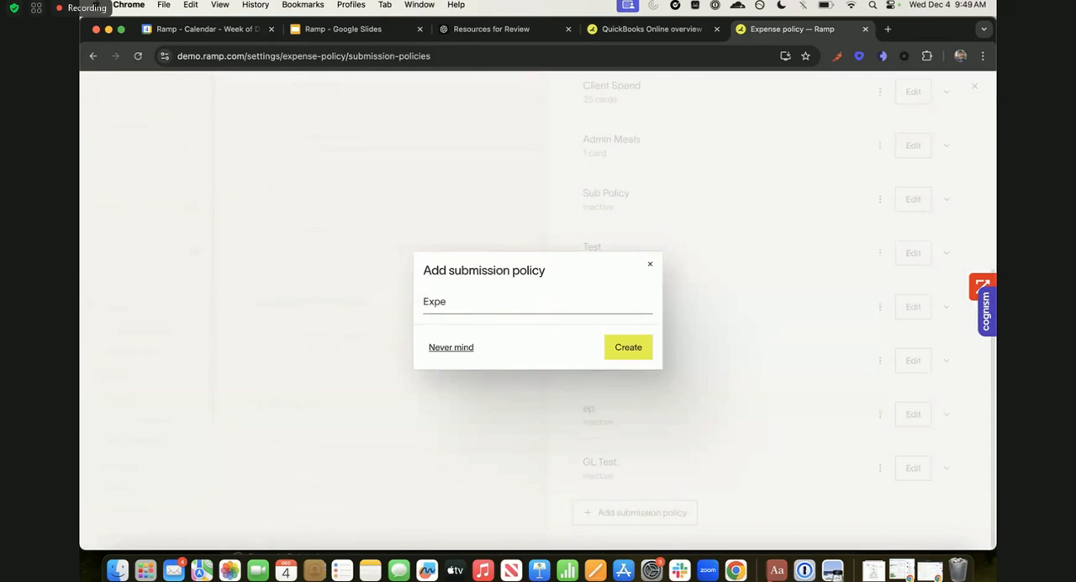
{"action": "type", "text": "nse Policy"}
{"action": "key", "text": "Return"}
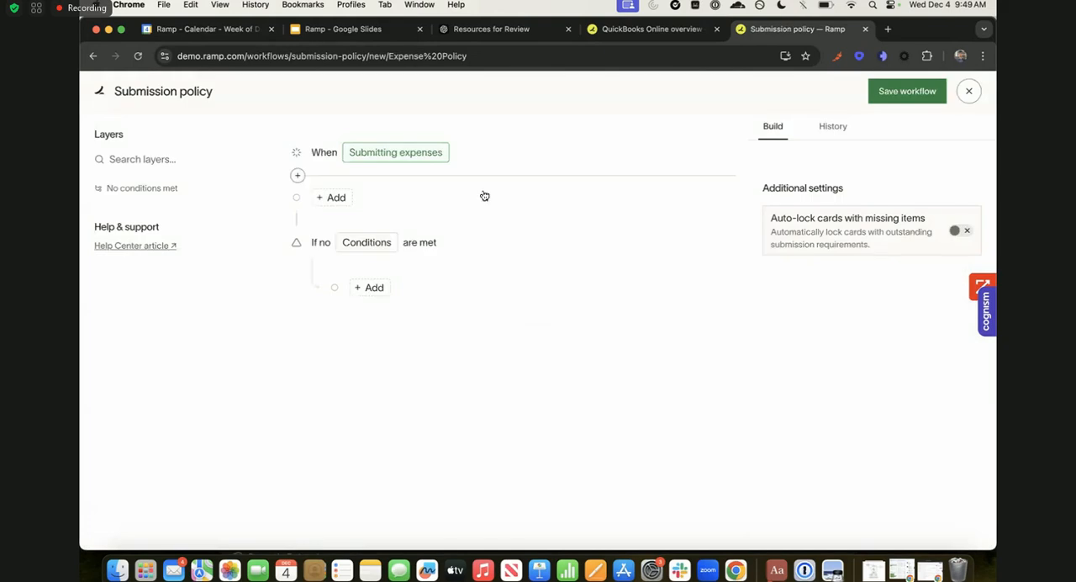
- Add a condition to the submission workflow that applies when the expense type is Card Transaction
{"action": "left_click", "coordinate": [340, 208]}
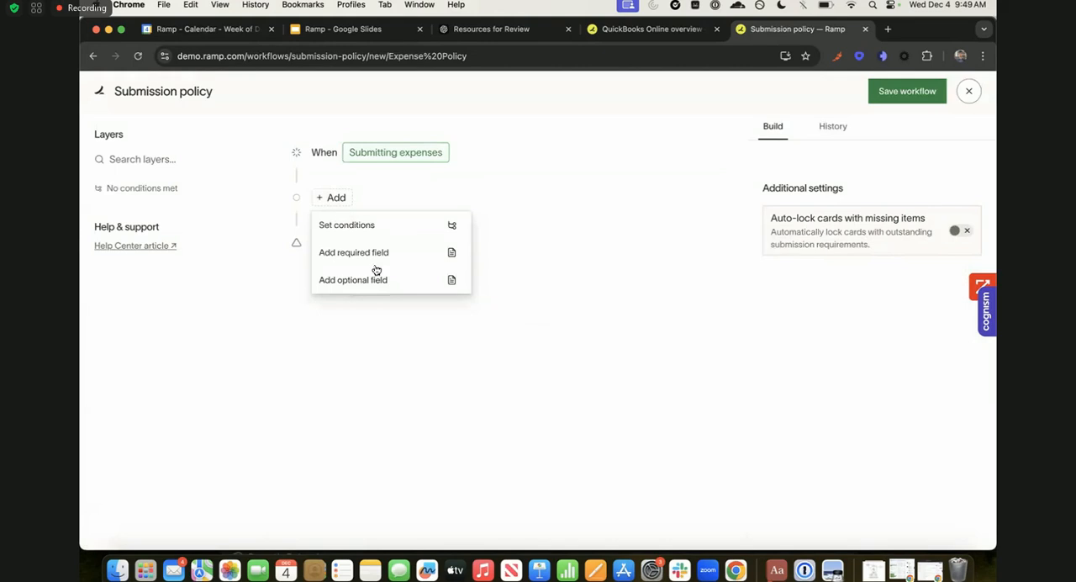
{"action": "left_click", "coordinate": [384, 224]}
{"action": "left_click", "coordinate": [432, 252]}
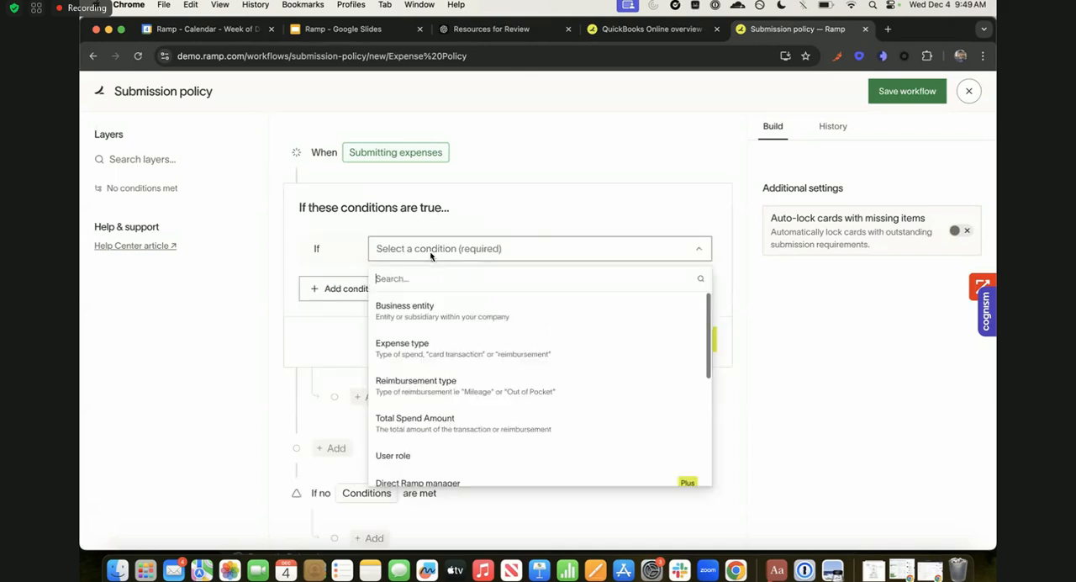
{"action": "left_click", "coordinate": [433, 350]}
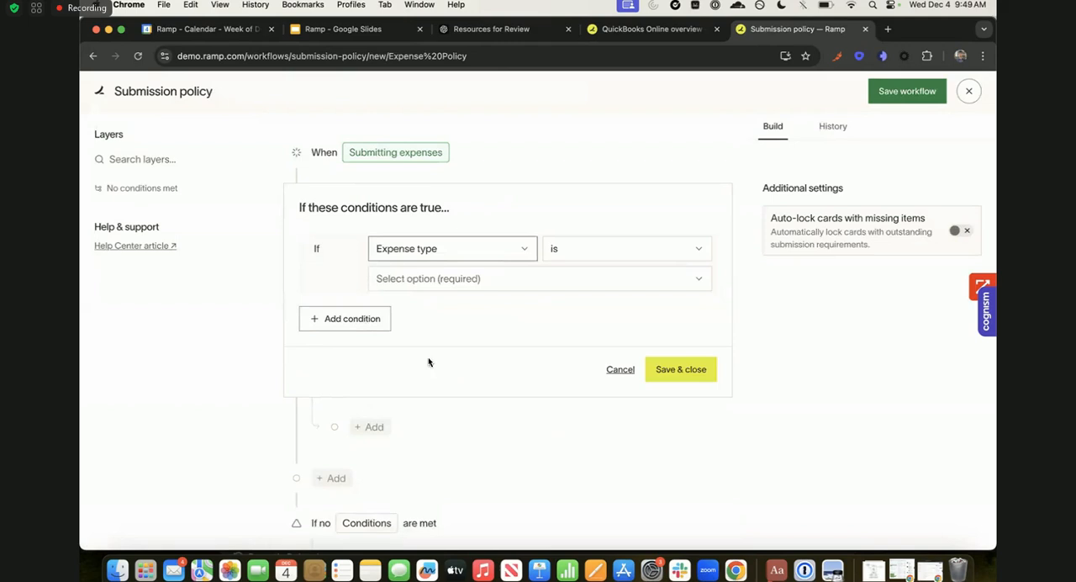
{"action": "left_click", "coordinate": [407, 278]}
{"action": "left_click", "coordinate": [405, 310]}
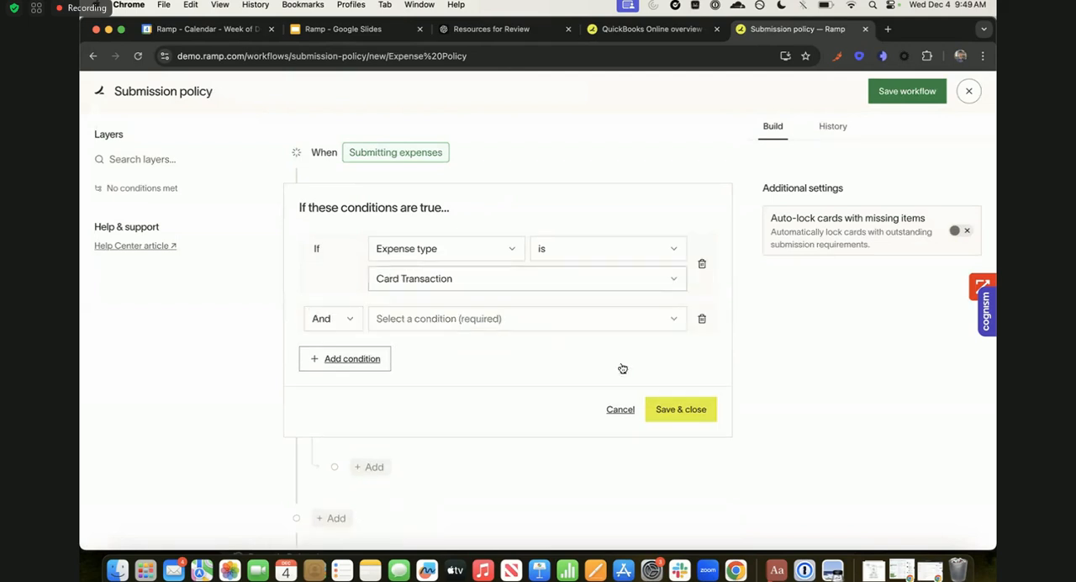
- Add an And condition requiring Total Spend Amount greater than or equal to $75, and save the conditions
{"action": "left_click", "coordinate": [395, 319]}
{"action": "type", "text": "amoun"}
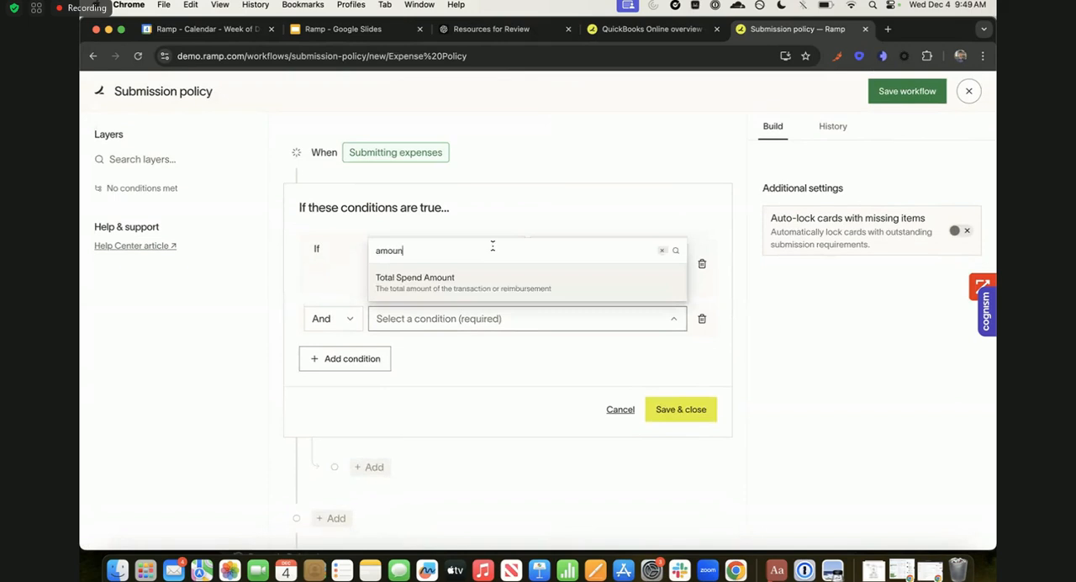
{"action": "left_click", "coordinate": [468, 280]}
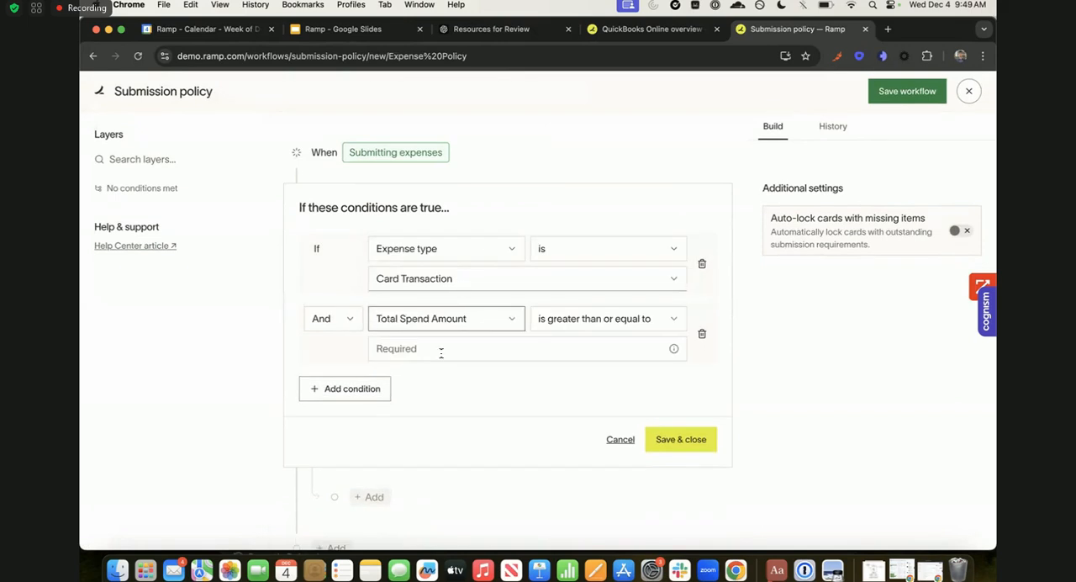
{"action": "type", "text": "75"}
{"action": "left_click", "coordinate": [684, 440]}
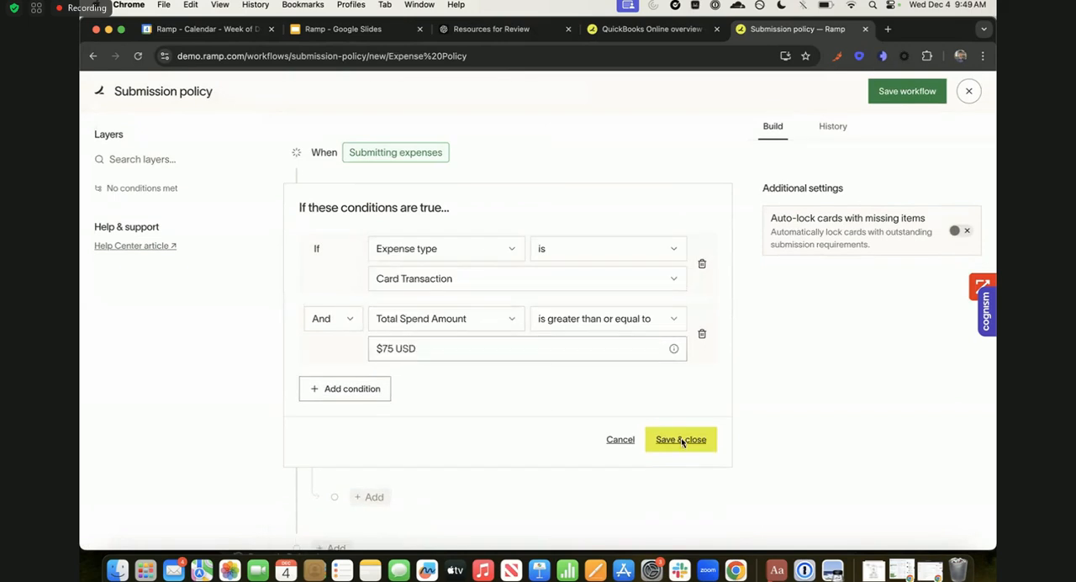
- Require the Memo and Receipt fields for card transactions meeting the policy conditions, and save the requirement
{"action": "left_click", "coordinate": [457, 320]}
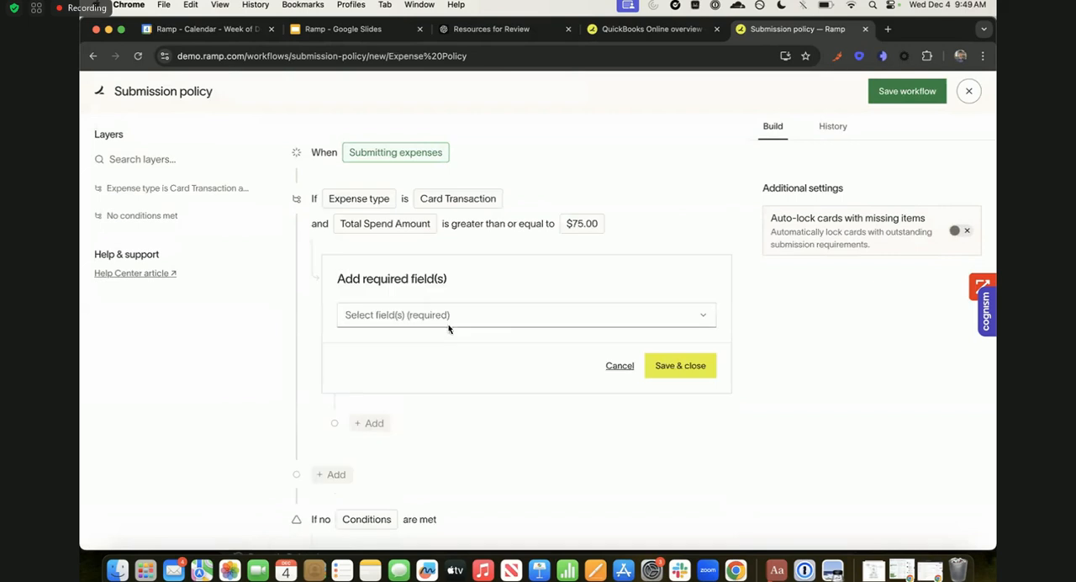
{"action": "left_click", "coordinate": [484, 325]}
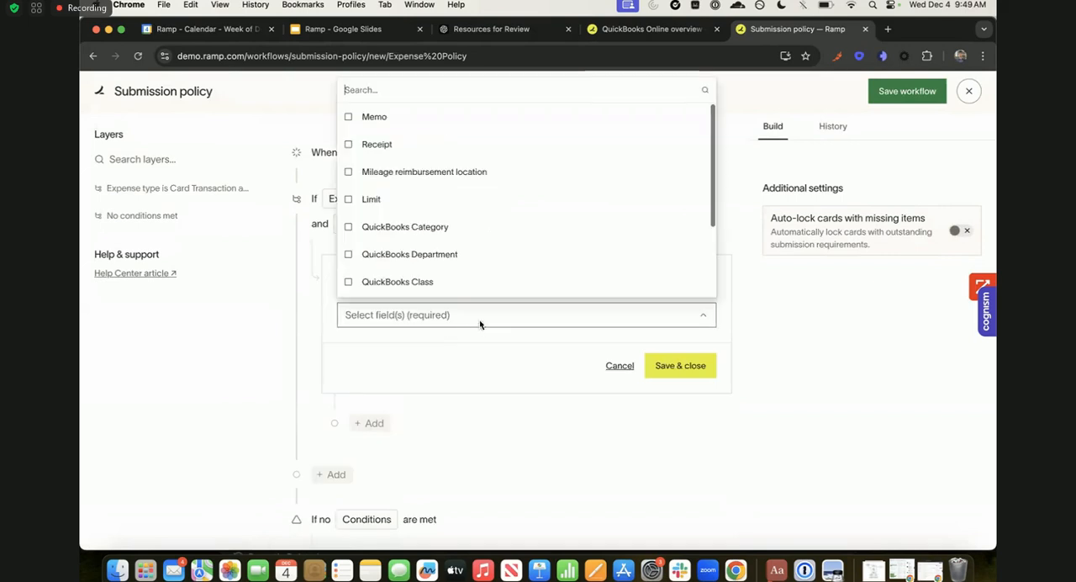
{"action": "left_click", "coordinate": [421, 126]}
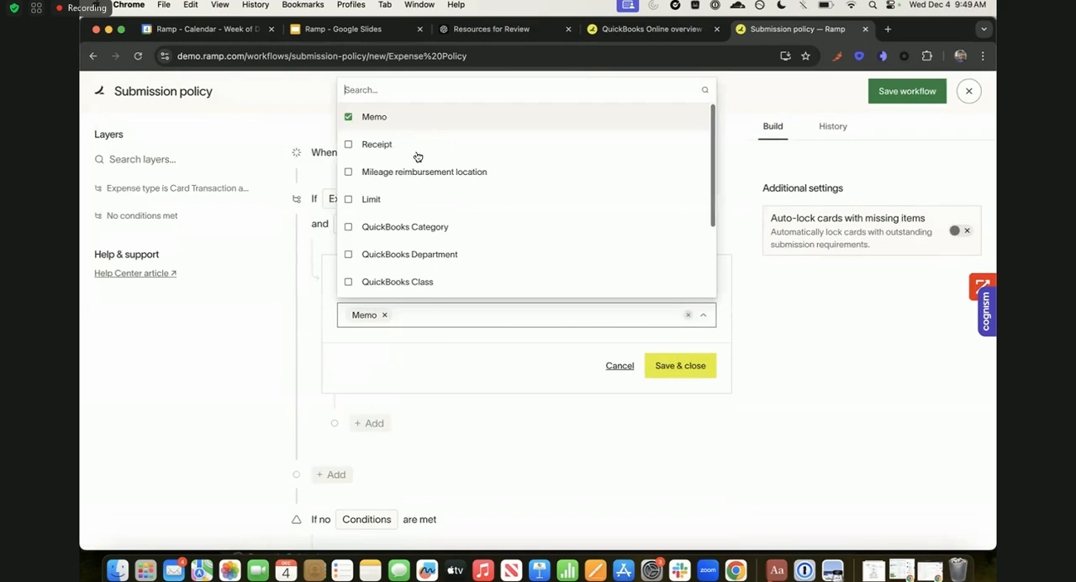
{"action": "left_click", "coordinate": [416, 155]}
{"action": "scroll", "coordinate": [437, 202], "scroll_direction": "down", "scroll_amount": 1}
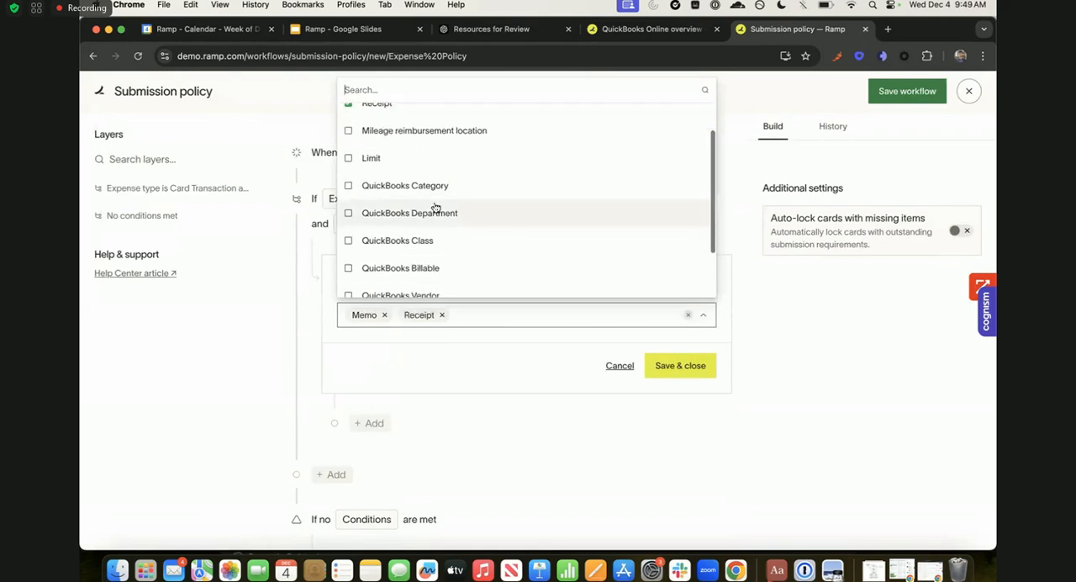
{"action": "left_click", "coordinate": [460, 343]}
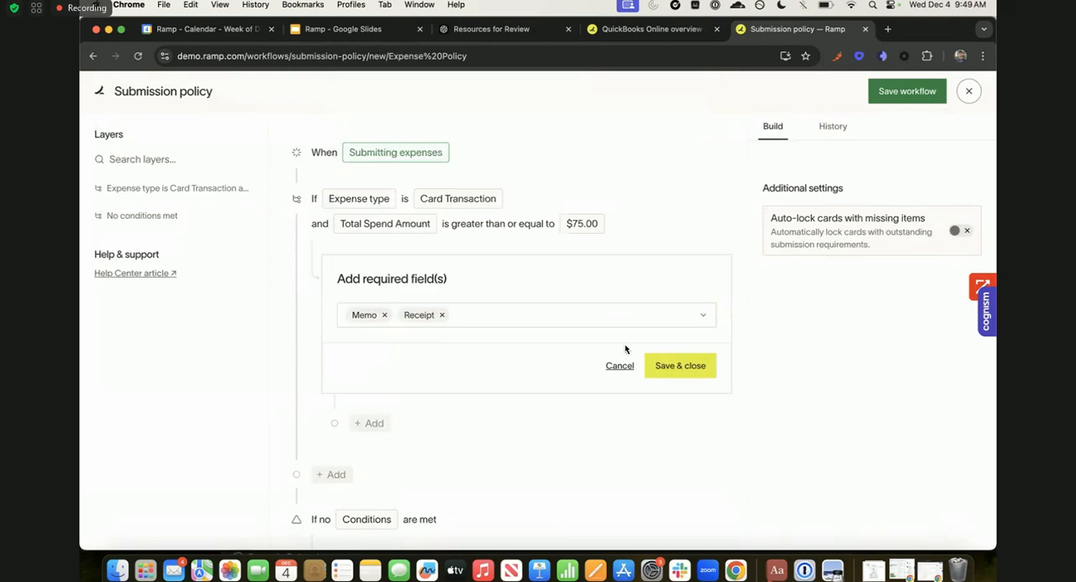
{"action": "left_click", "coordinate": [666, 365]}
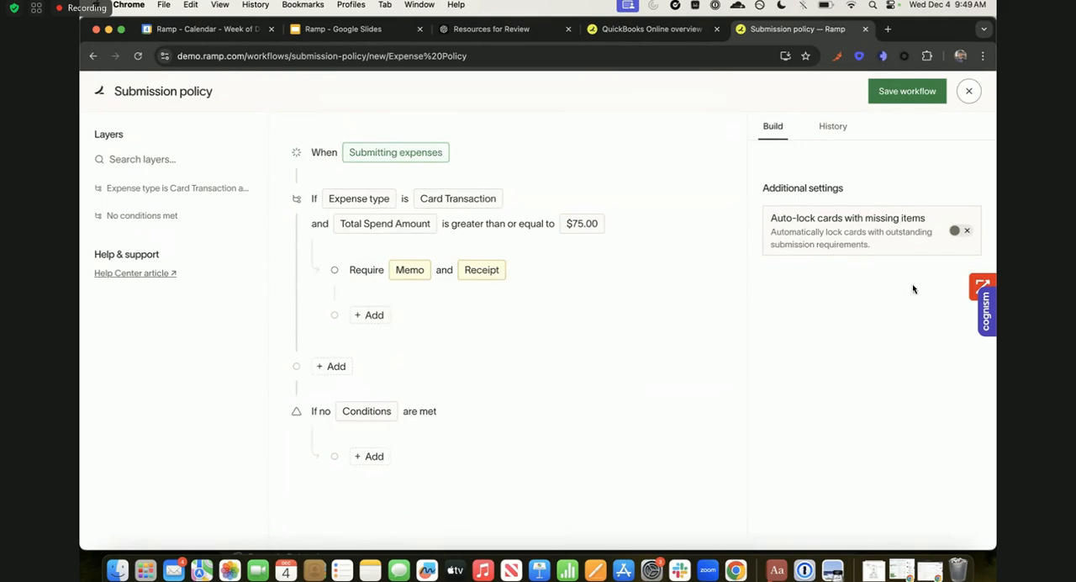
- Turn on auto-locking of cards with missing items and set it to After 7 days
{"action": "left_click", "coordinate": [957, 232]}
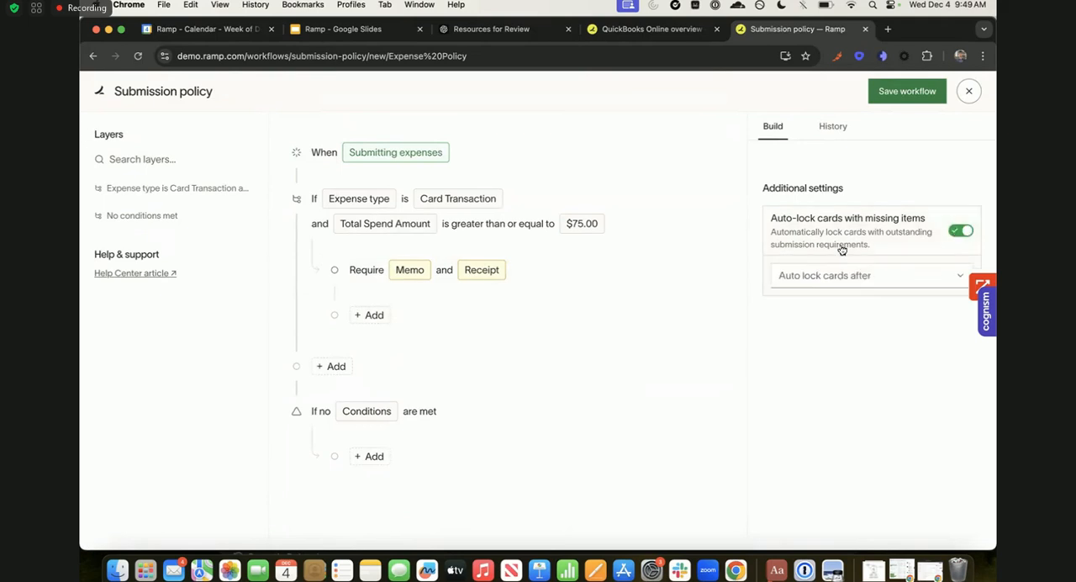
{"action": "left_click", "coordinate": [827, 273]}
{"action": "left_click", "coordinate": [800, 338]}
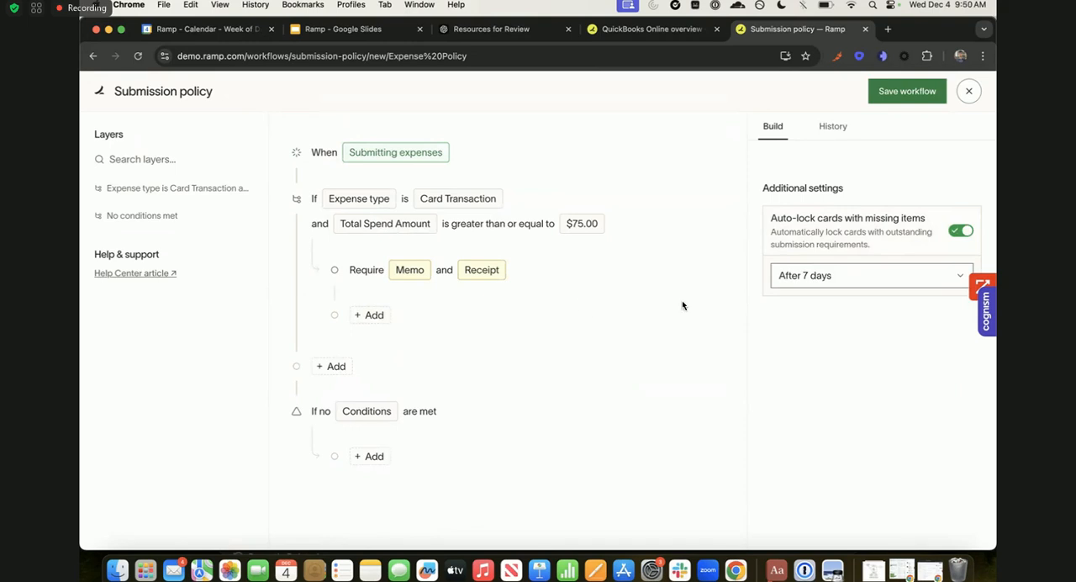
{"action": "left_click", "coordinate": [810, 276]}
{"action": "left_click", "coordinate": [855, 293]}
- Discard the unsaved submission policy and close the Expense requirements
{"action": "left_click", "coordinate": [968, 98]}
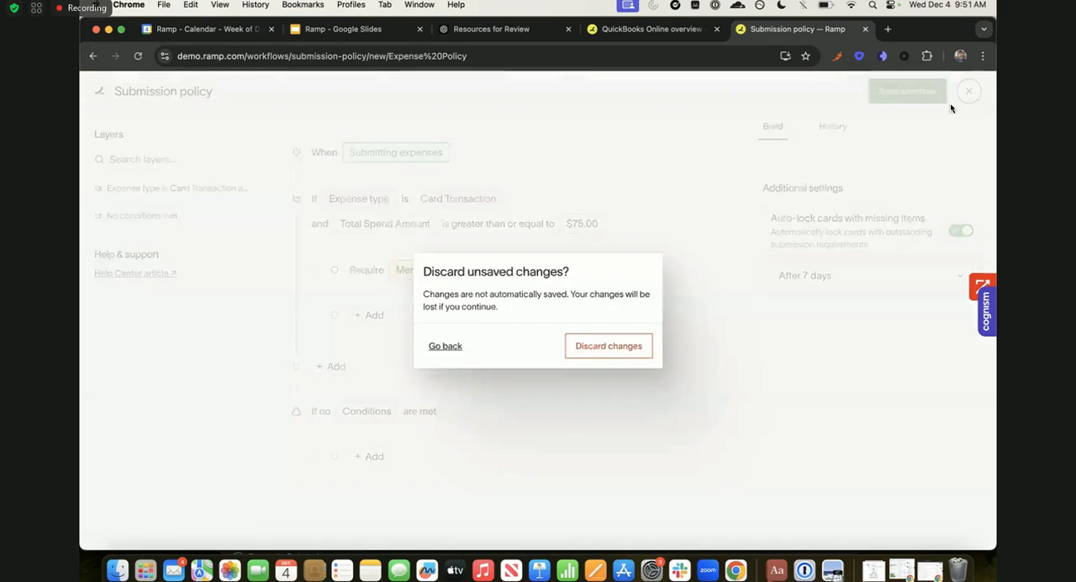
{"action": "left_click", "coordinate": [608, 344]}
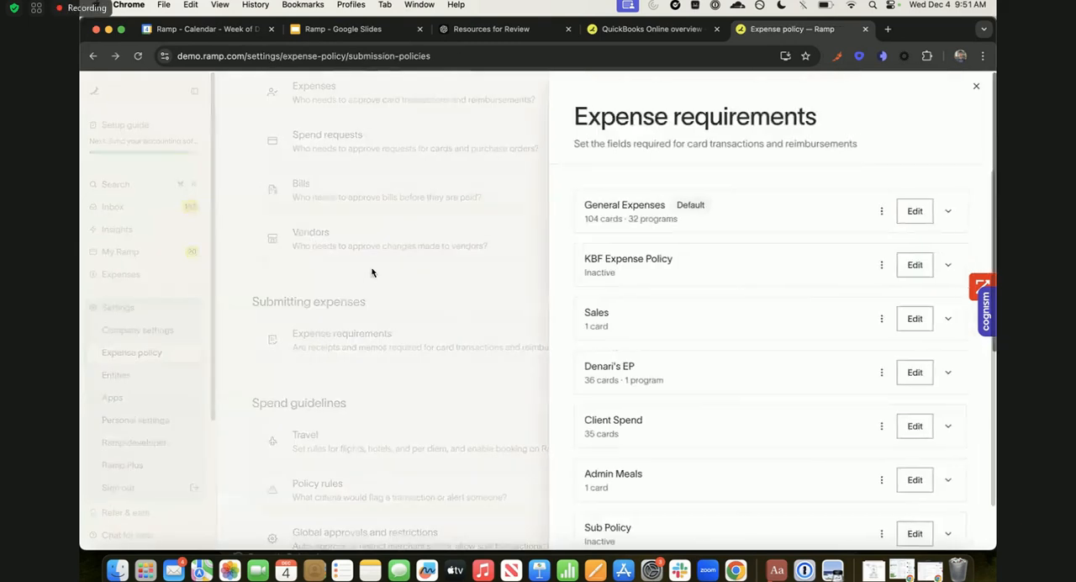
{"action": "left_click", "coordinate": [371, 267]}
- Open the Policy rules and look through the enabled and suggested rules
{"action": "left_click", "coordinate": [373, 421]}
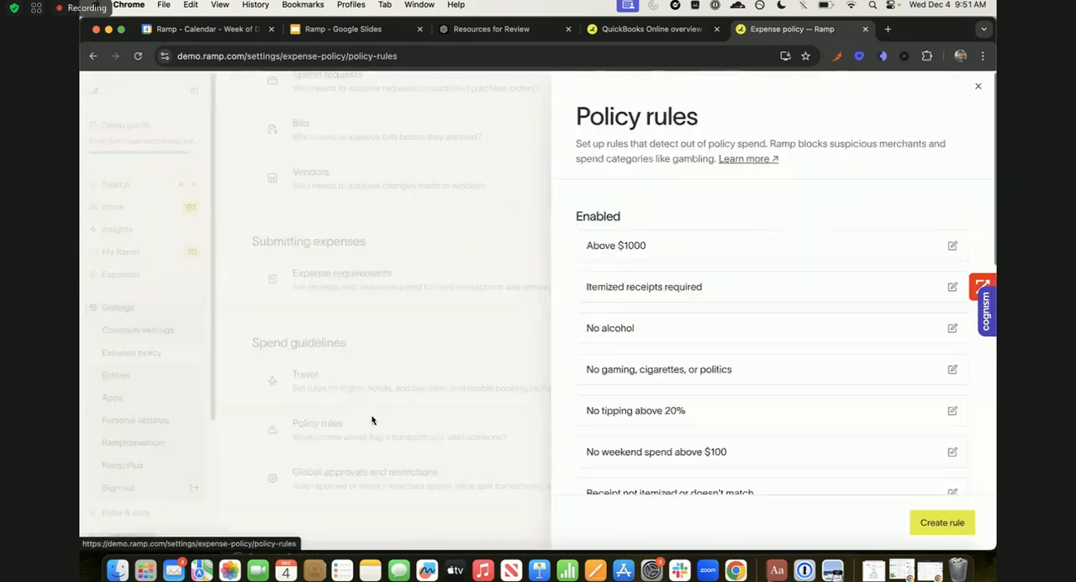
{"action": "scroll", "coordinate": [656, 320], "scroll_direction": "down", "scroll_amount": 1}
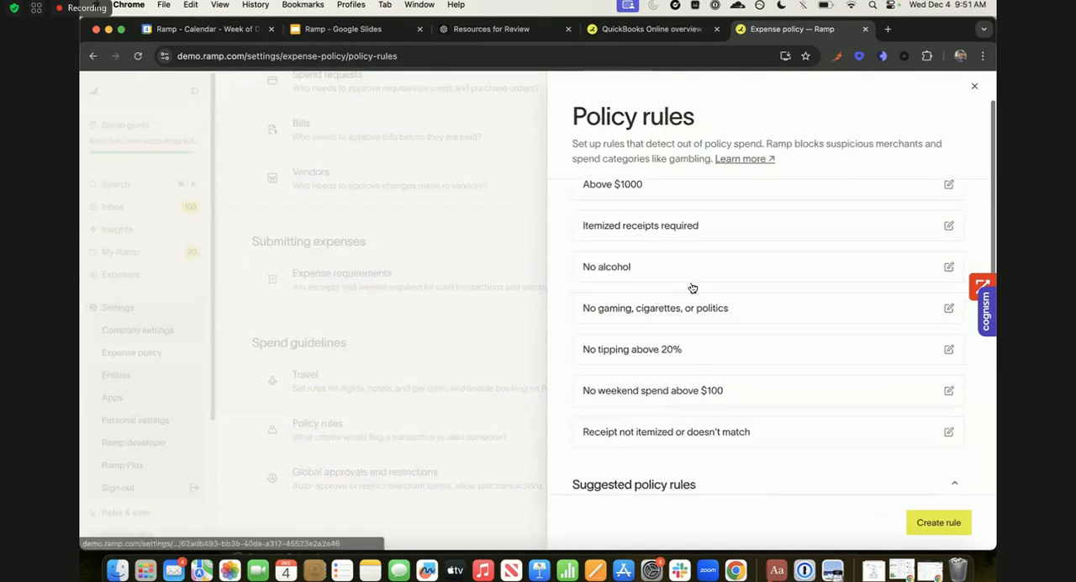
{"action": "scroll", "coordinate": [664, 269], "scroll_direction": "up", "scroll_amount": 2}
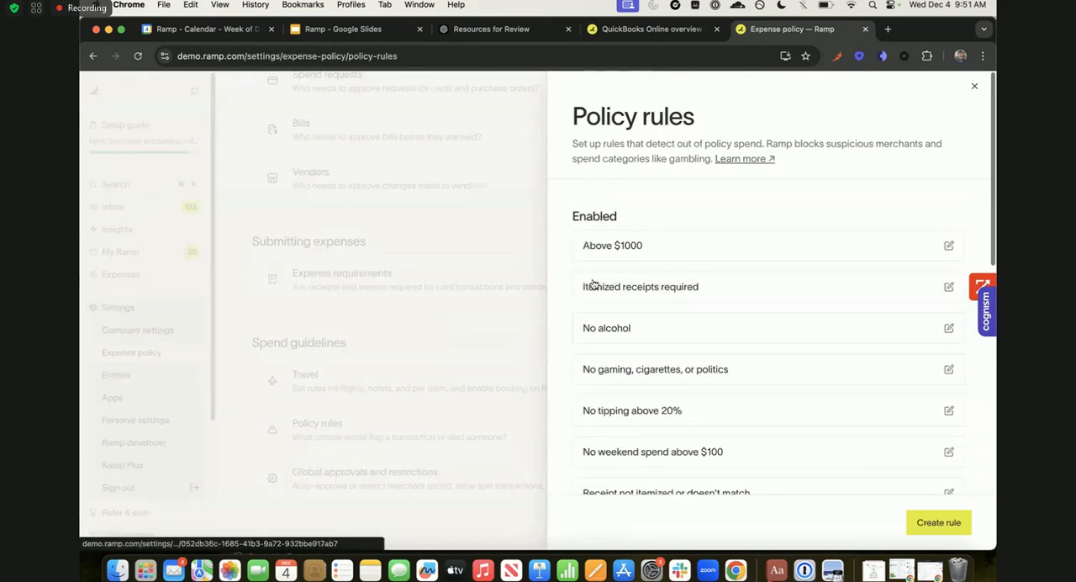
{"action": "scroll", "coordinate": [667, 284], "scroll_direction": "down", "scroll_amount": 2}
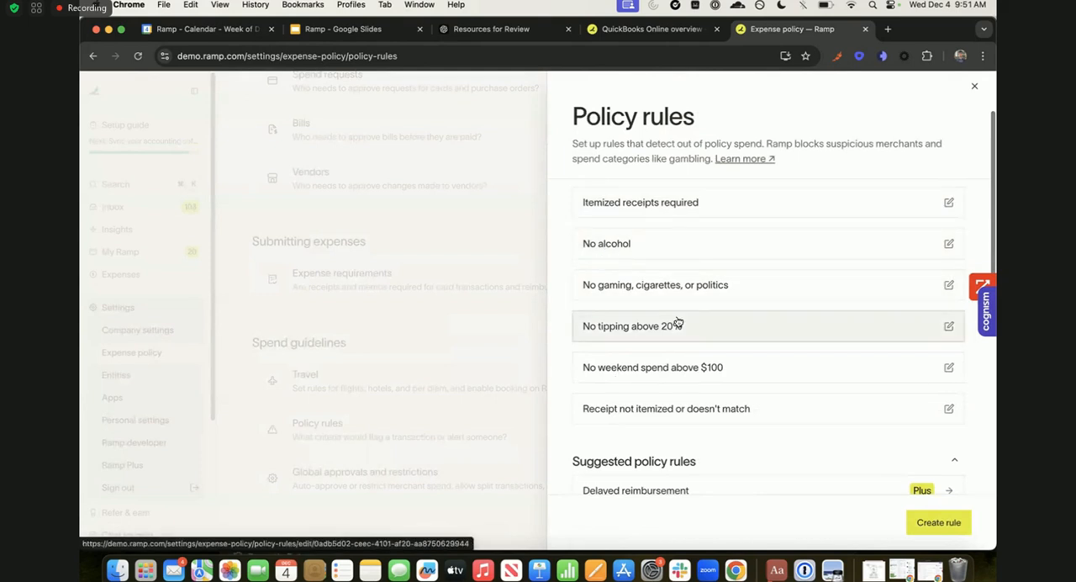
{"action": "scroll", "coordinate": [714, 377], "scroll_direction": "down", "scroll_amount": 2}
{"action": "scroll", "coordinate": [714, 378], "scroll_direction": "down", "scroll_amount": 5}
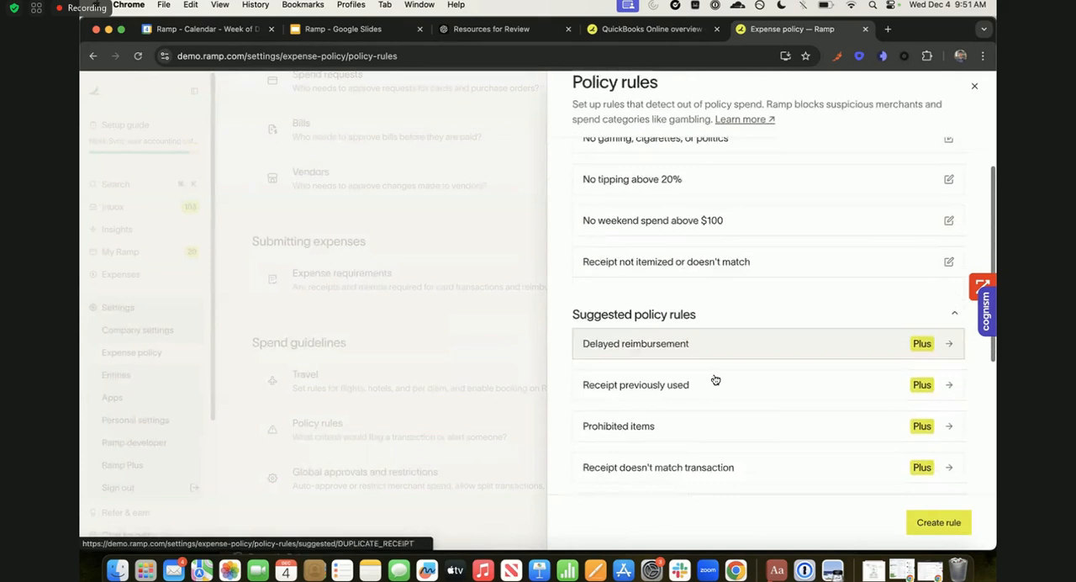
{"action": "scroll", "coordinate": [714, 377], "scroll_direction": "up", "scroll_amount": 6}
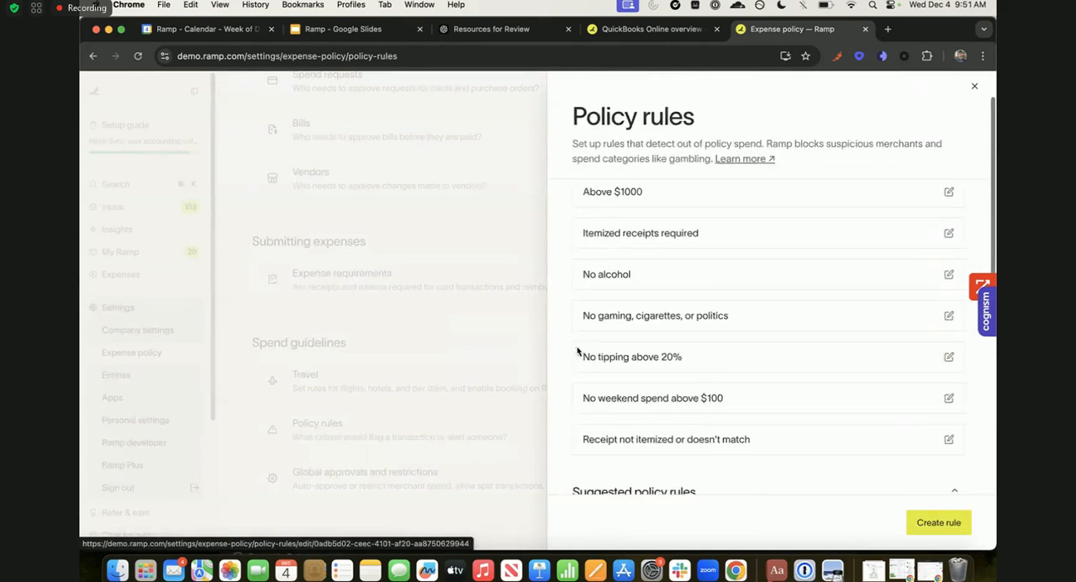
{"action": "scroll", "coordinate": [632, 361], "scroll_direction": "down", "scroll_amount": 5}
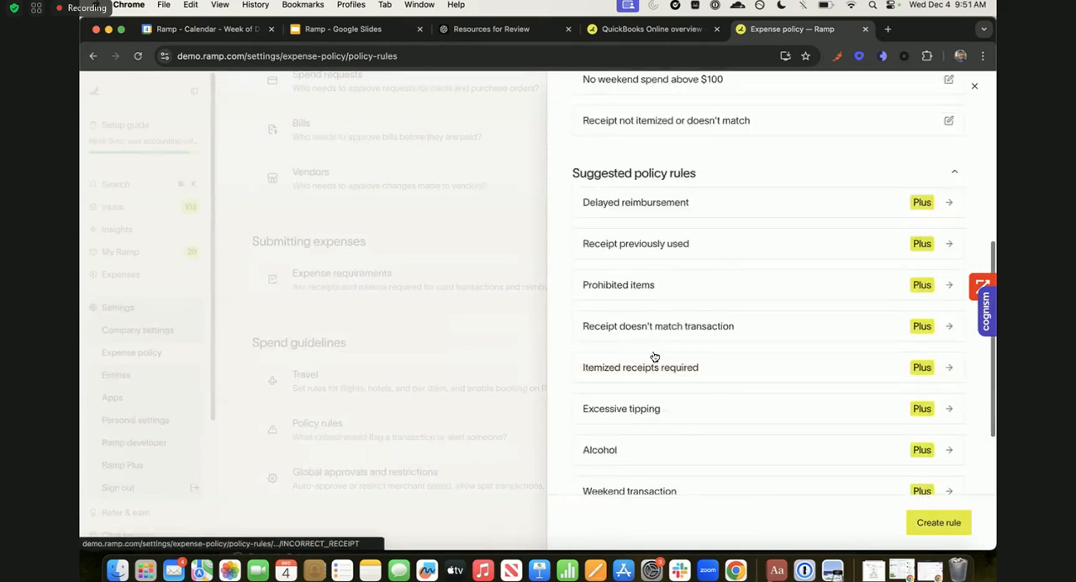
{"action": "scroll", "coordinate": [660, 359], "scroll_direction": "up", "scroll_amount": 1}
{"action": "scroll", "coordinate": [660, 359], "scroll_direction": "up", "scroll_amount": 8}
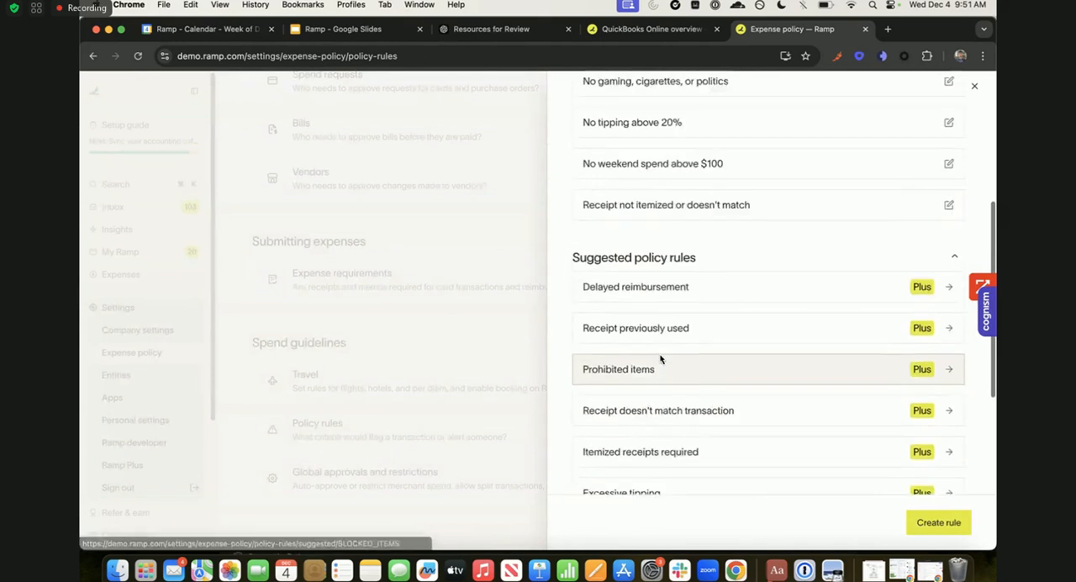
{"action": "scroll", "coordinate": [661, 359], "scroll_direction": "down", "scroll_amount": 1}
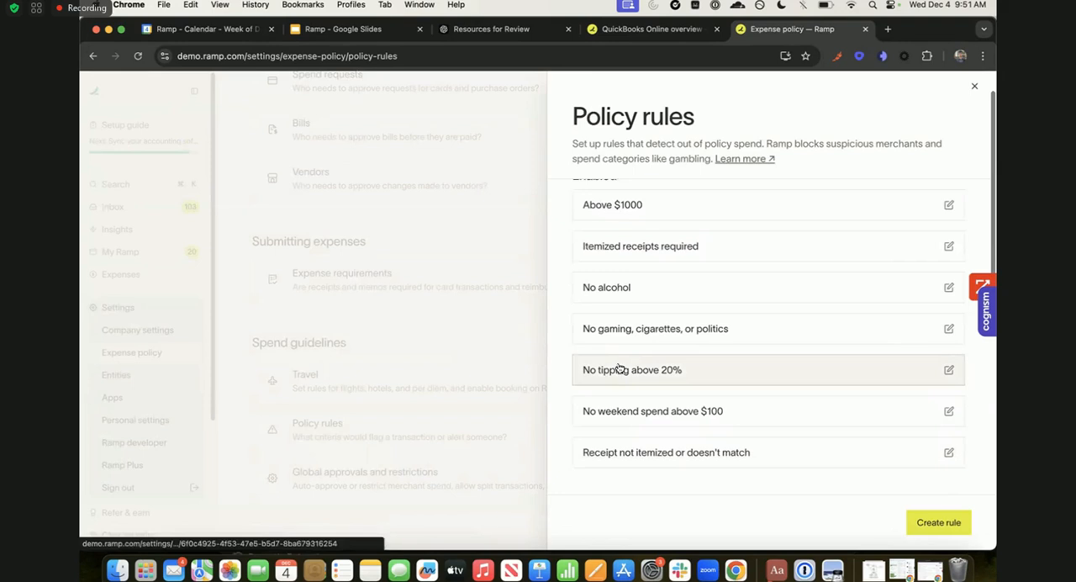
{"action": "scroll", "coordinate": [654, 352], "scroll_direction": "up", "scroll_amount": 1}
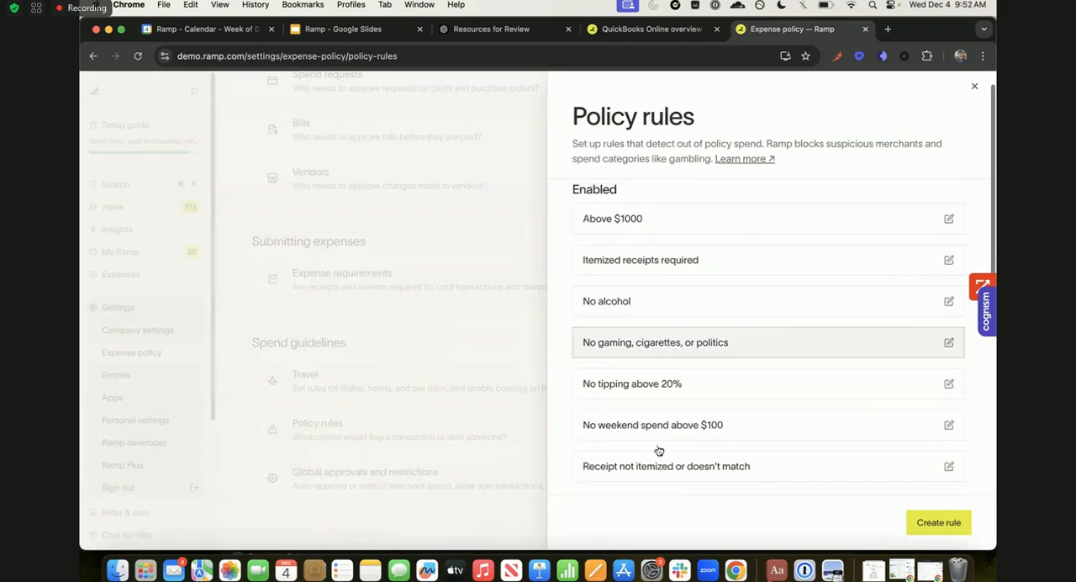
- Leave the Policy rules and open the Apps settings to view the available integrations
{"action": "left_click", "coordinate": [461, 391]}
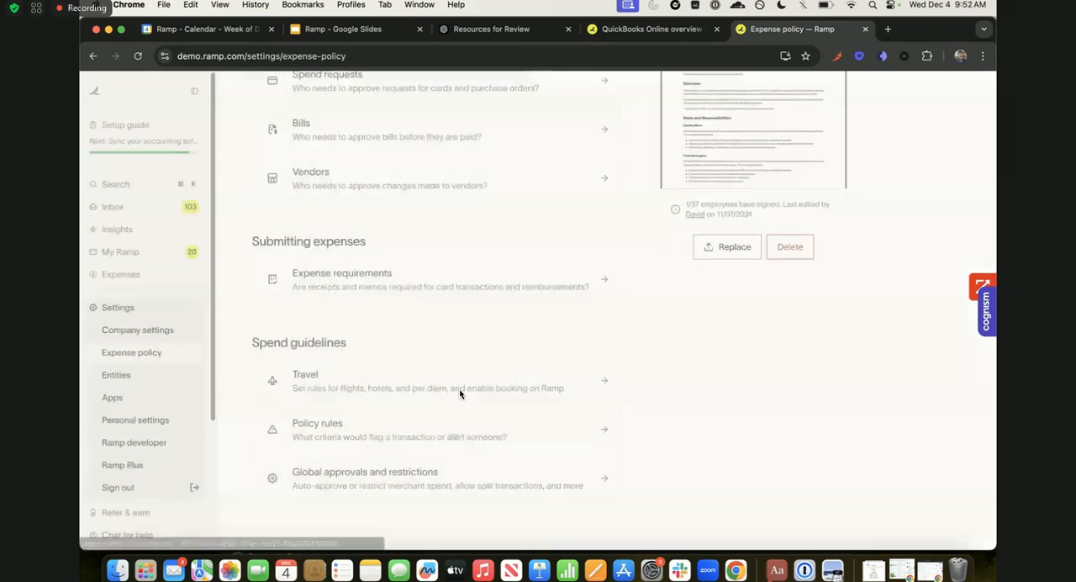
{"action": "scroll", "coordinate": [374, 426], "scroll_direction": "up", "scroll_amount": 4}
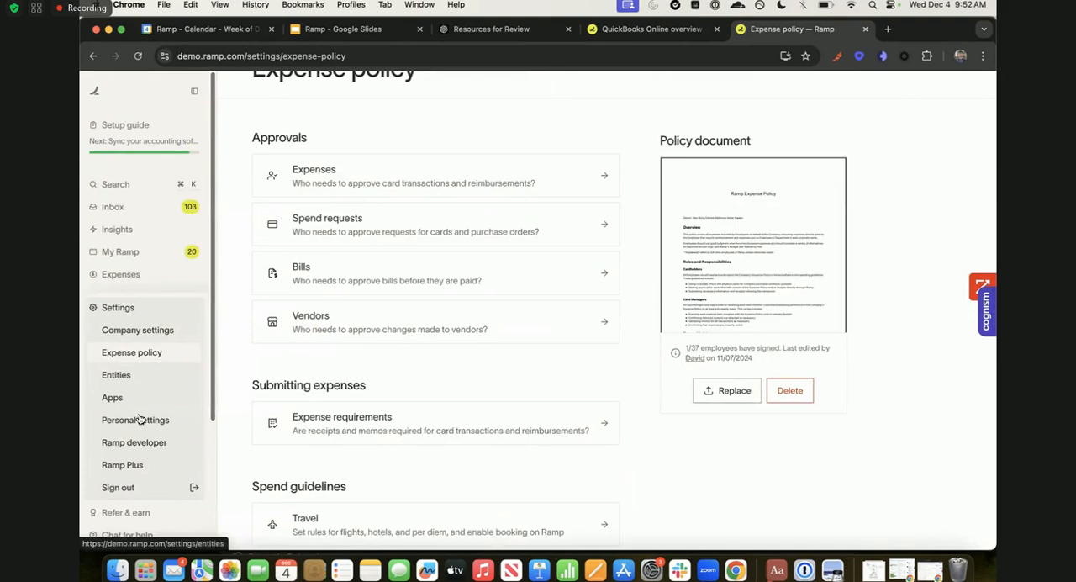
{"action": "left_click", "coordinate": [113, 397]}
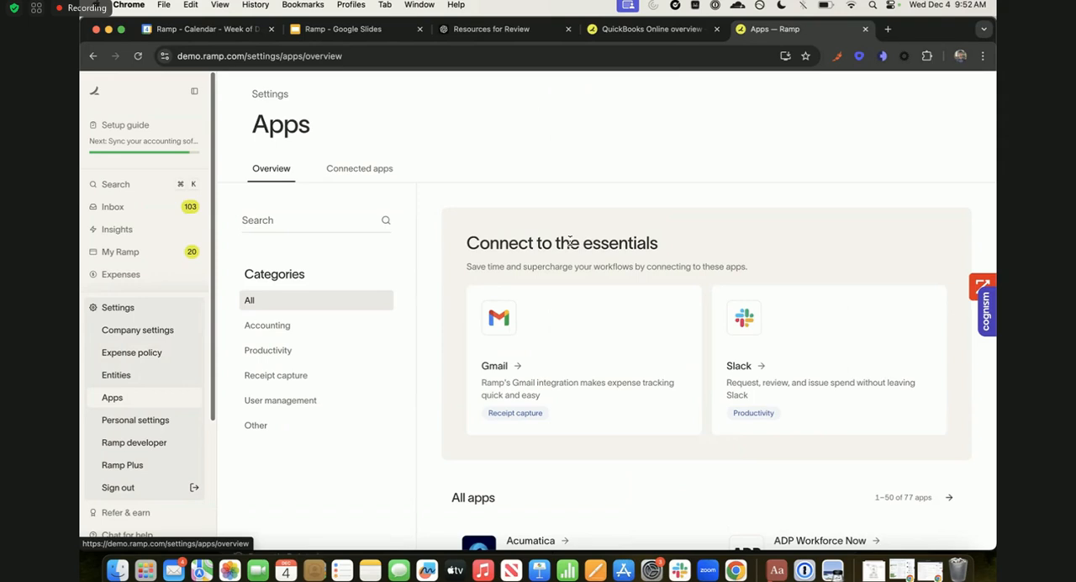
- Switch to Gmail in a new browser tab, search the mail for "american airlines wifi" and look through the results
{"action": "left_click", "coordinate": [888, 29]}
{"action": "type", "text": "gmail.com"}
{"action": "key", "text": "Return"}
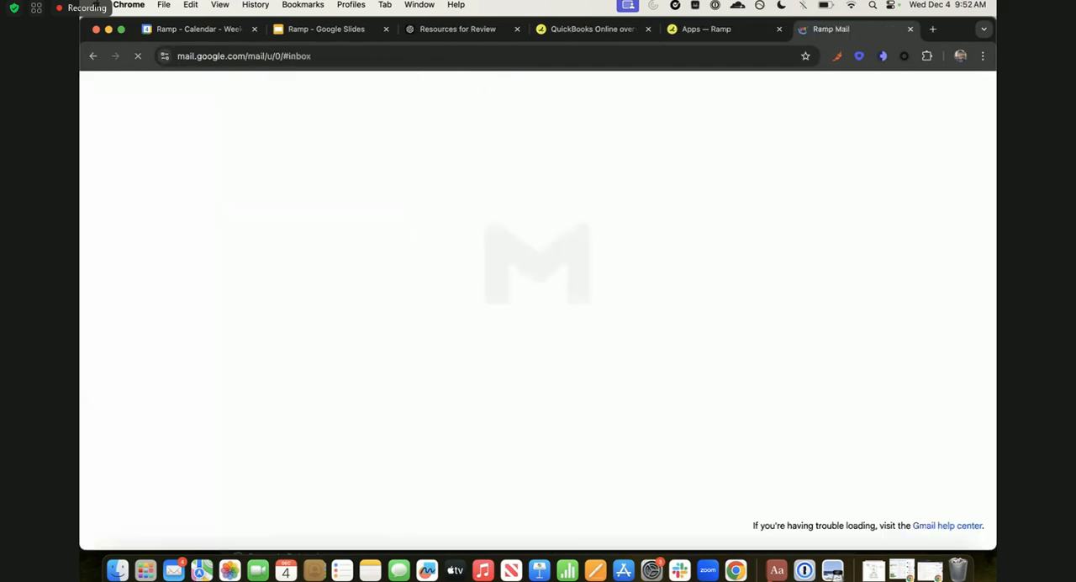
{"action": "type", "text": "/american airlines w"}
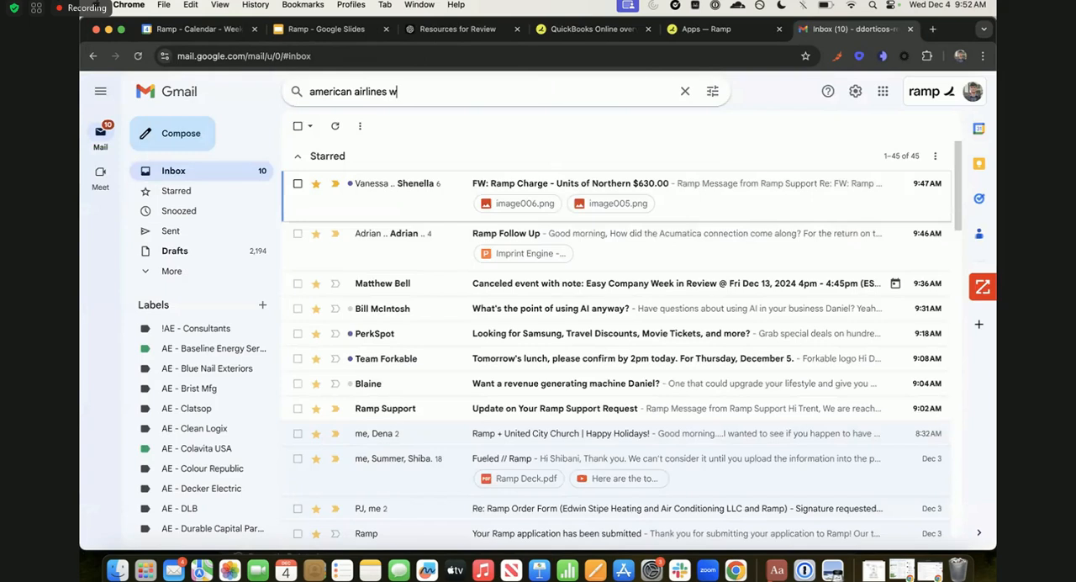
{"action": "type", "text": "ifi"}
{"action": "key", "text": "Return"}
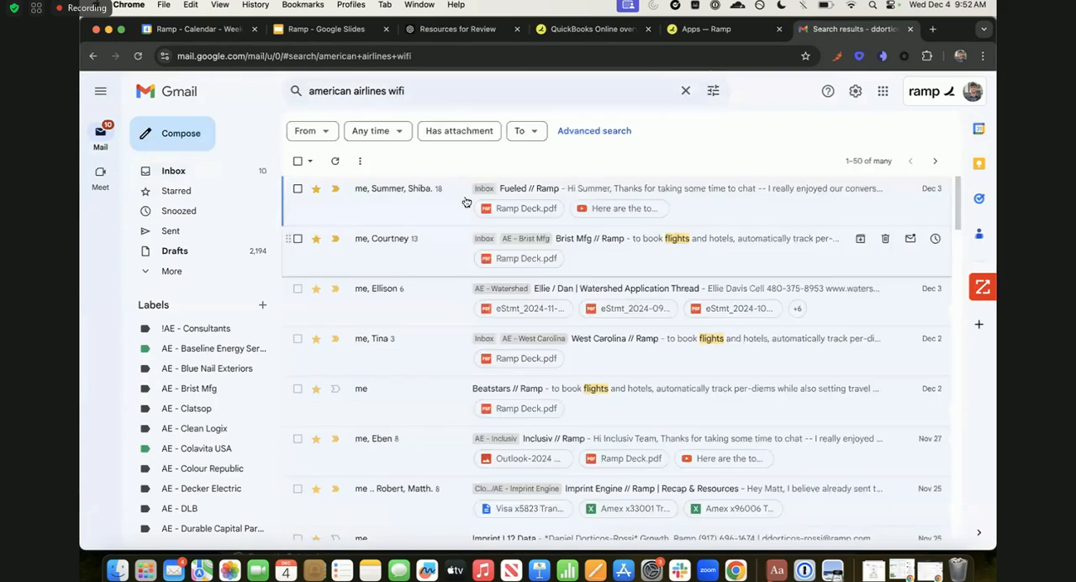
{"action": "scroll", "coordinate": [450, 314], "scroll_direction": "down", "scroll_amount": 3}
{"action": "scroll", "coordinate": [450, 313], "scroll_direction": "down", "scroll_amount": 5}
{"action": "scroll", "coordinate": [449, 313], "scroll_direction": "down", "scroll_amount": 15}
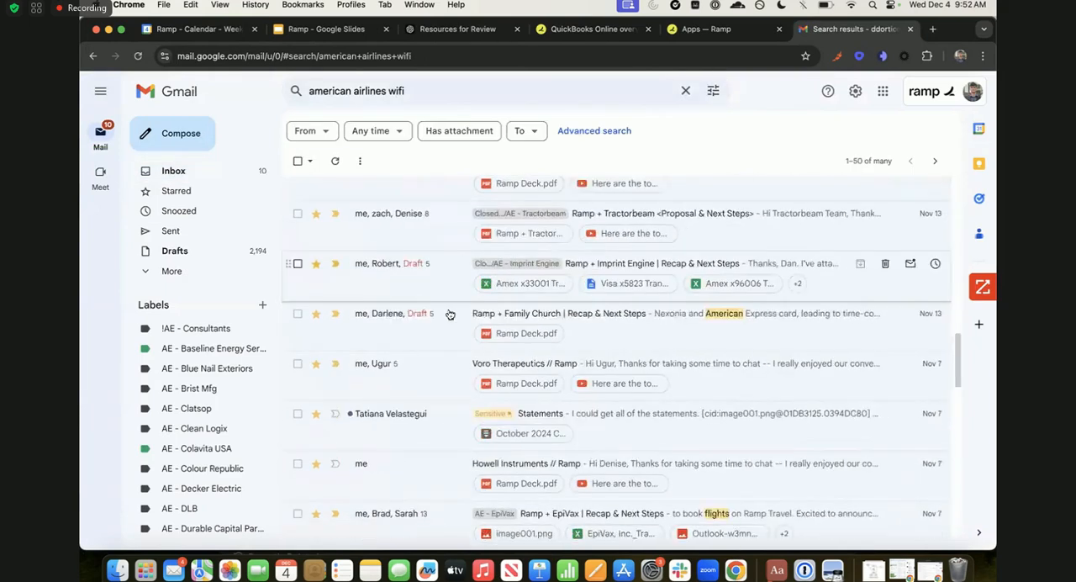
- Search the mail for "ramp.com", refine the search to "ramp.com receipt" and look through the results
{"action": "triple_click", "coordinate": [421, 91]}
{"action": "type", "text": "ramp.com"}
{"action": "key", "text": "Return"}
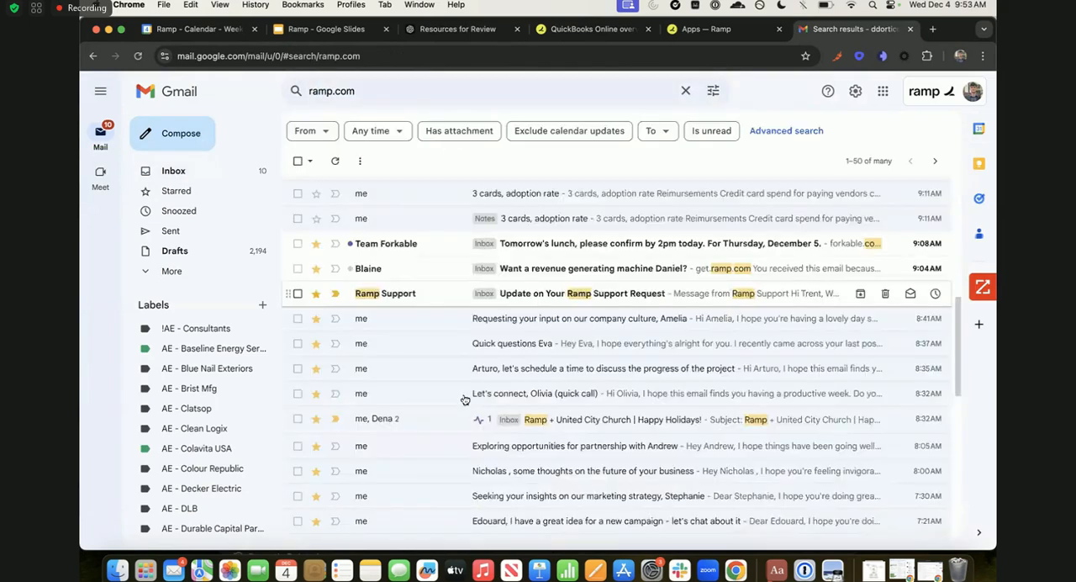
{"action": "left_click", "coordinate": [403, 81]}
{"action": "type", "text": "receipt"}
{"action": "key", "text": "Return"}
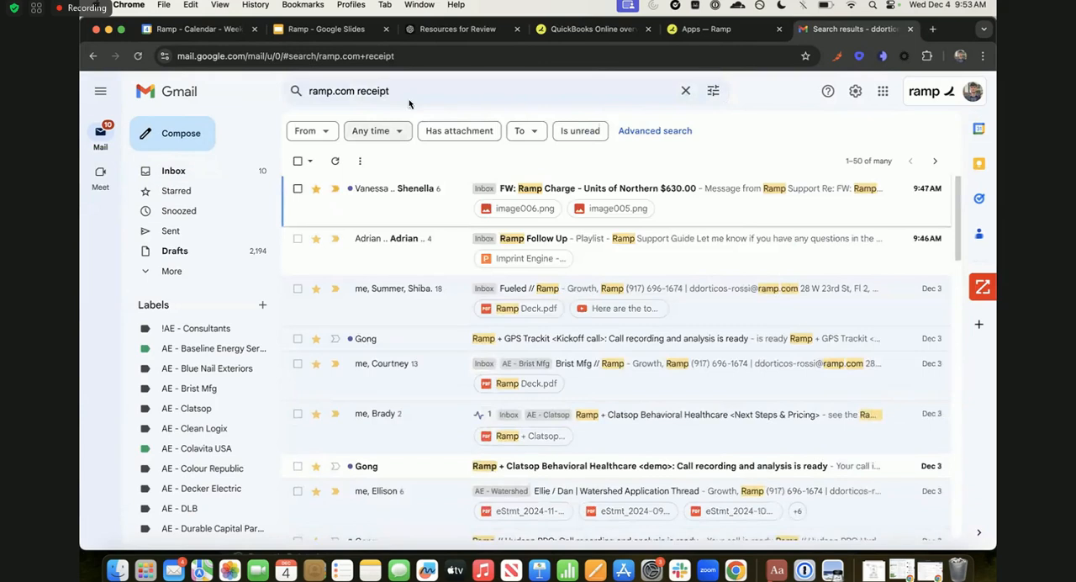
{"action": "scroll", "coordinate": [411, 99], "scroll_direction": "down", "scroll_amount": 10}
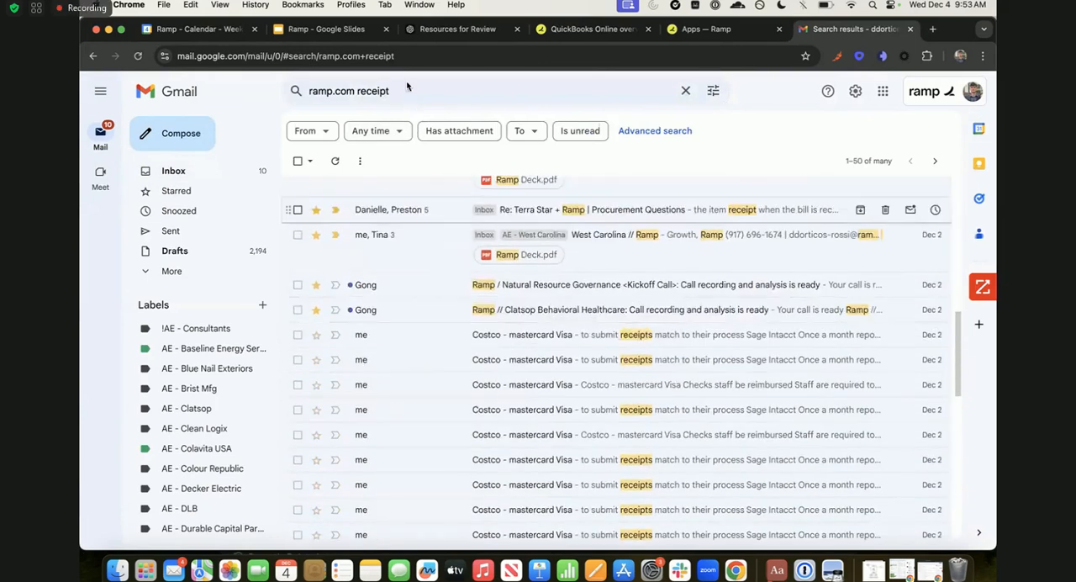
- Search the mail by Ramp's receipt-forwarding address and open the Wi-Fi receipt email
{"action": "triple_click", "coordinate": [409, 89]}
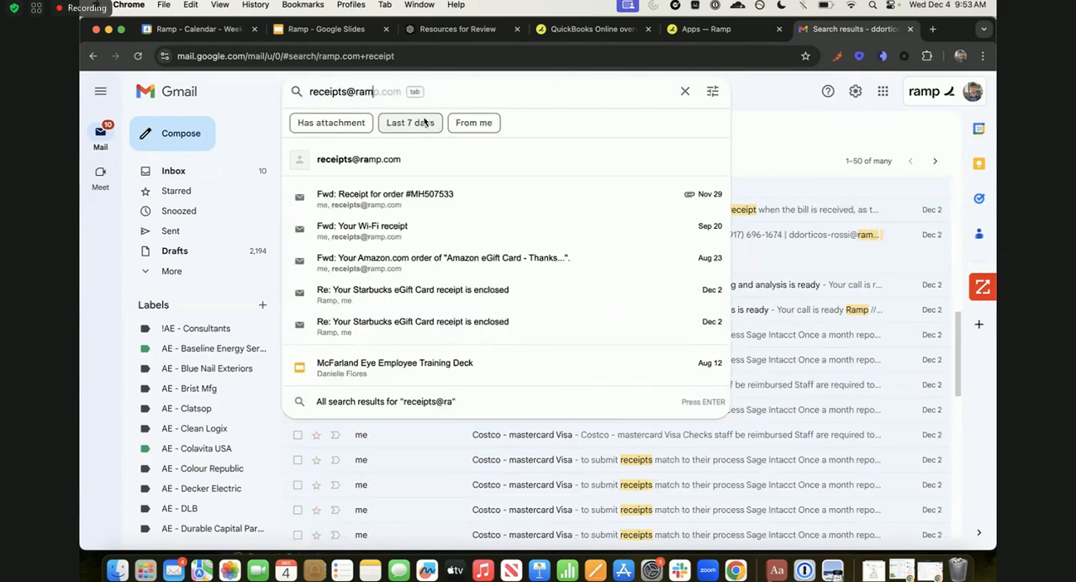
{"action": "left_click", "coordinate": [375, 227]}
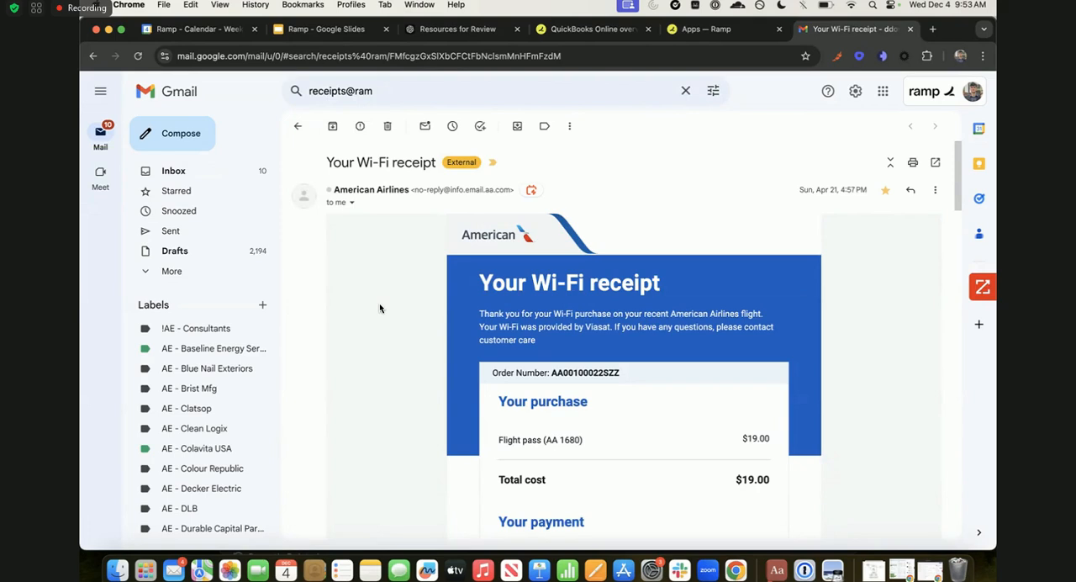
- Examine the American Airlines Wi-Fi receipt and highlight the time the email was received
{"action": "scroll", "coordinate": [438, 261], "scroll_direction": "down", "scroll_amount": 1}
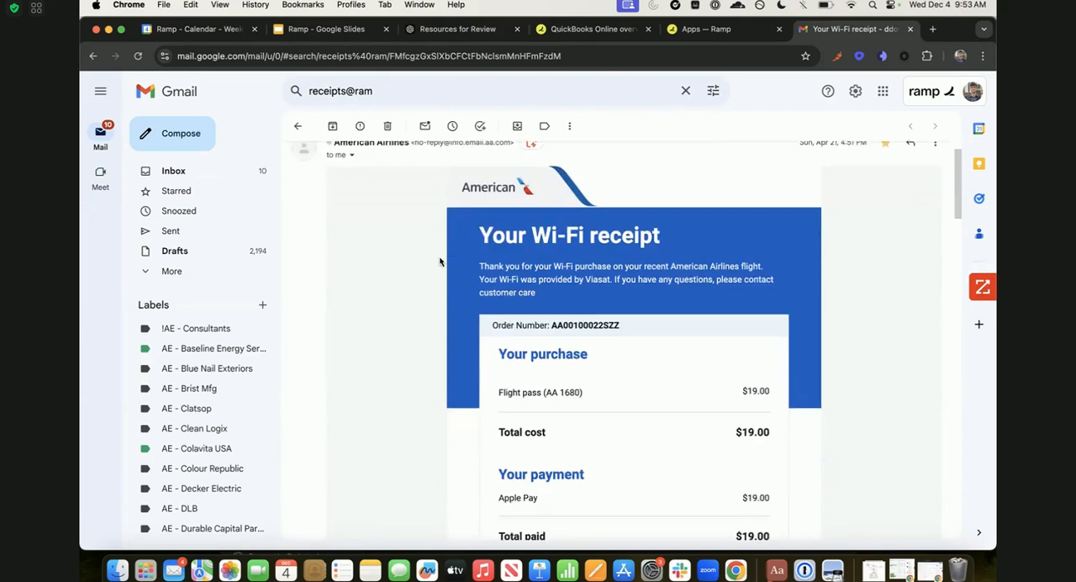
{"action": "scroll", "coordinate": [439, 261], "scroll_direction": "up", "scroll_amount": 1}
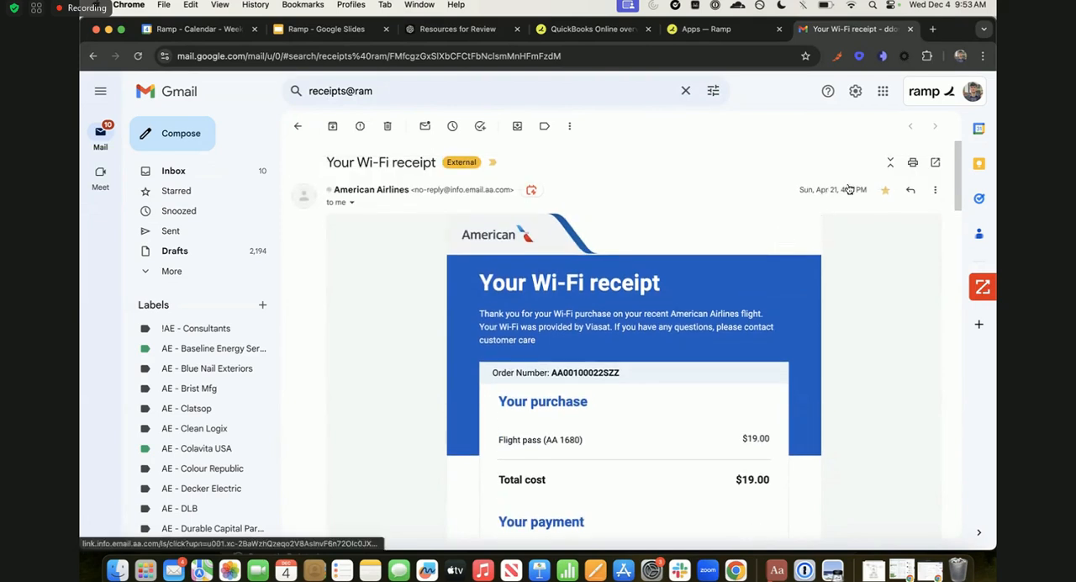
{"action": "left_click_drag", "start_coordinate": [867, 190], "coordinate": [841, 194]}
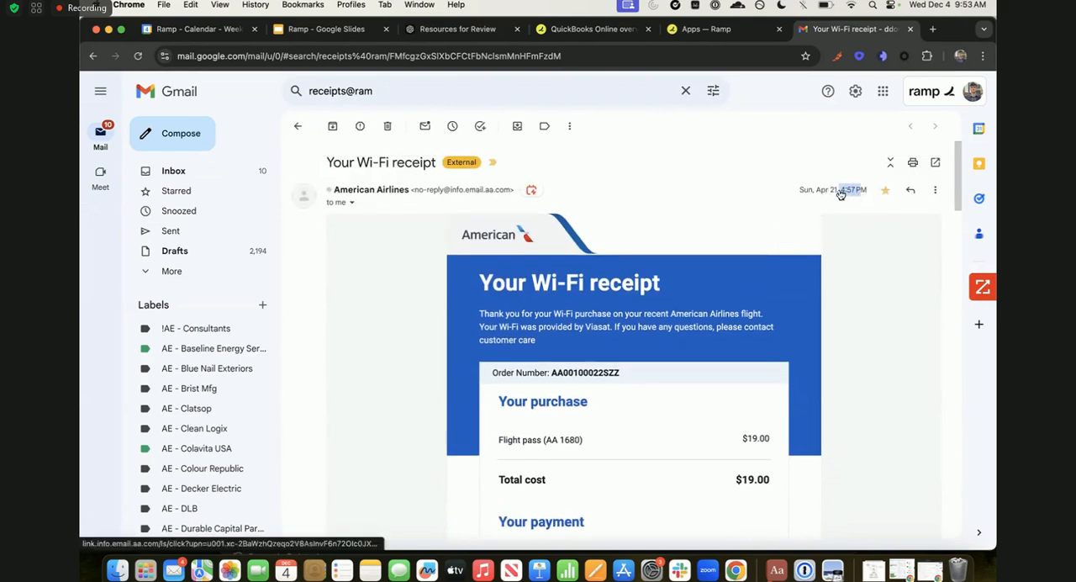
- Find Ramp's reply below the Wi-Fi receipt, highlight the time it was received and examine the automatic match notice
{"action": "scroll", "coordinate": [675, 255], "scroll_direction": "down", "scroll_amount": 15}
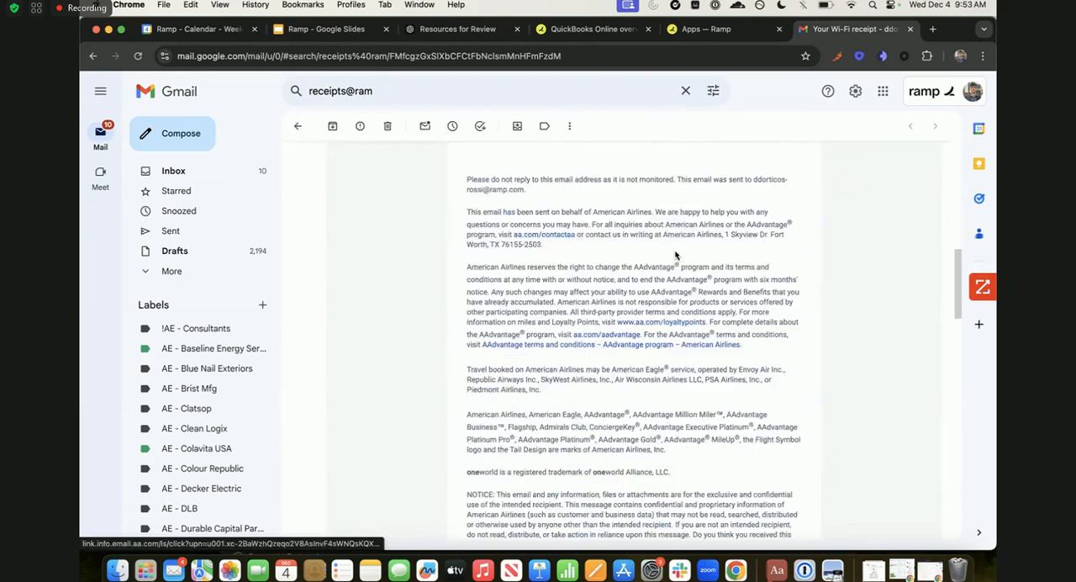
{"action": "scroll", "coordinate": [849, 210], "scroll_direction": "down", "scroll_amount": 10}
{"action": "left_click_drag", "start_coordinate": [841, 196], "coordinate": [868, 198]}
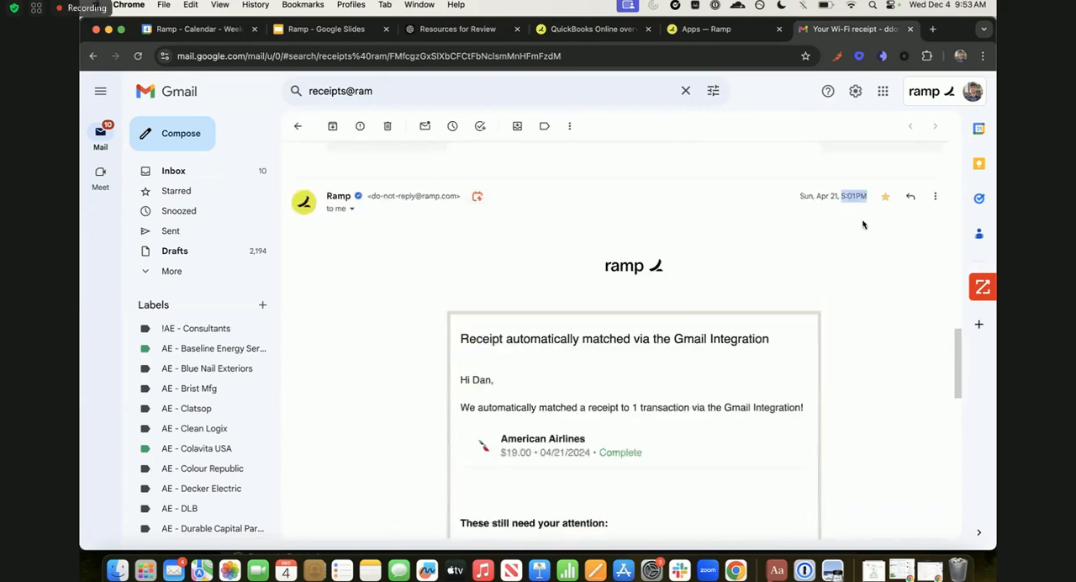
{"action": "scroll", "coordinate": [360, 219], "scroll_direction": "down", "scroll_amount": 1}
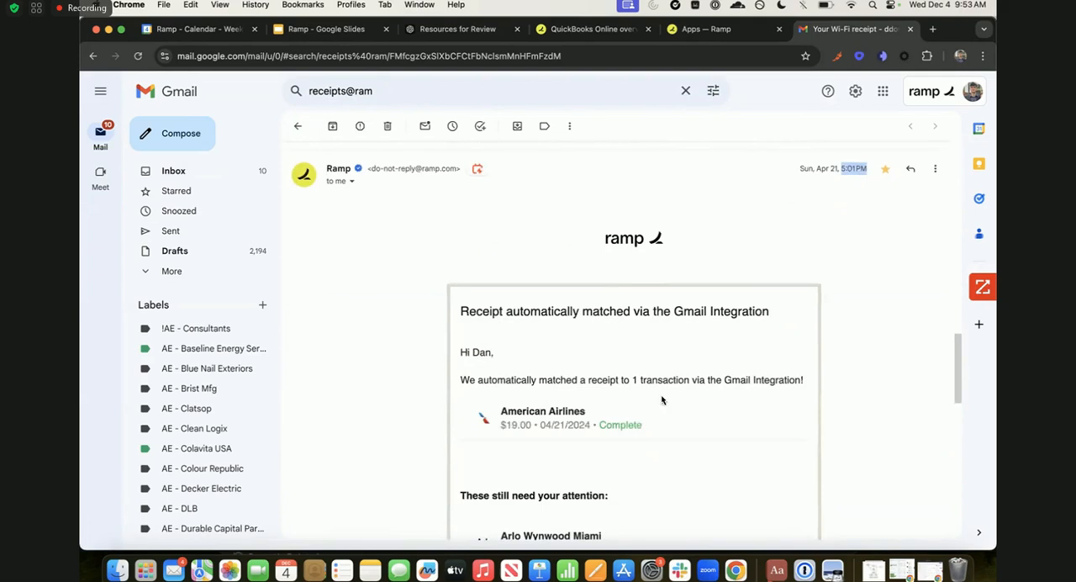
{"action": "left_click_drag", "start_coordinate": [463, 352], "coordinate": [677, 402]}
{"action": "left_click", "coordinate": [683, 410]}
{"action": "scroll", "coordinate": [684, 413], "scroll_direction": "down", "scroll_amount": 1}
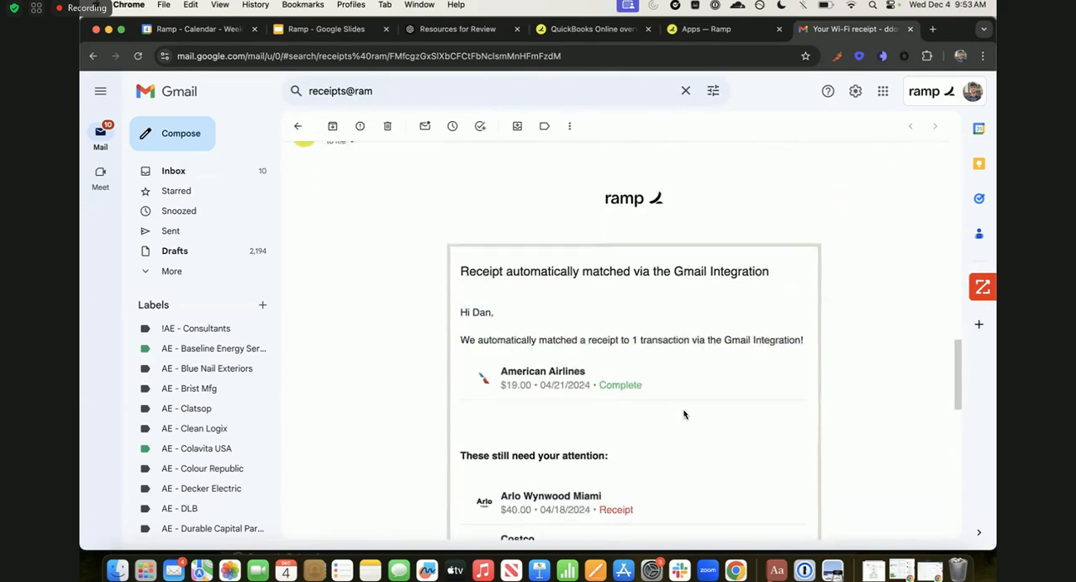
- Compare the original American Airlines receipt with Ramp's match notice, including its list of transactions still needing attention
{"action": "scroll", "coordinate": [683, 413], "scroll_direction": "up", "scroll_amount": 1}
{"action": "scroll", "coordinate": [684, 414], "scroll_direction": "down", "scroll_amount": 1}
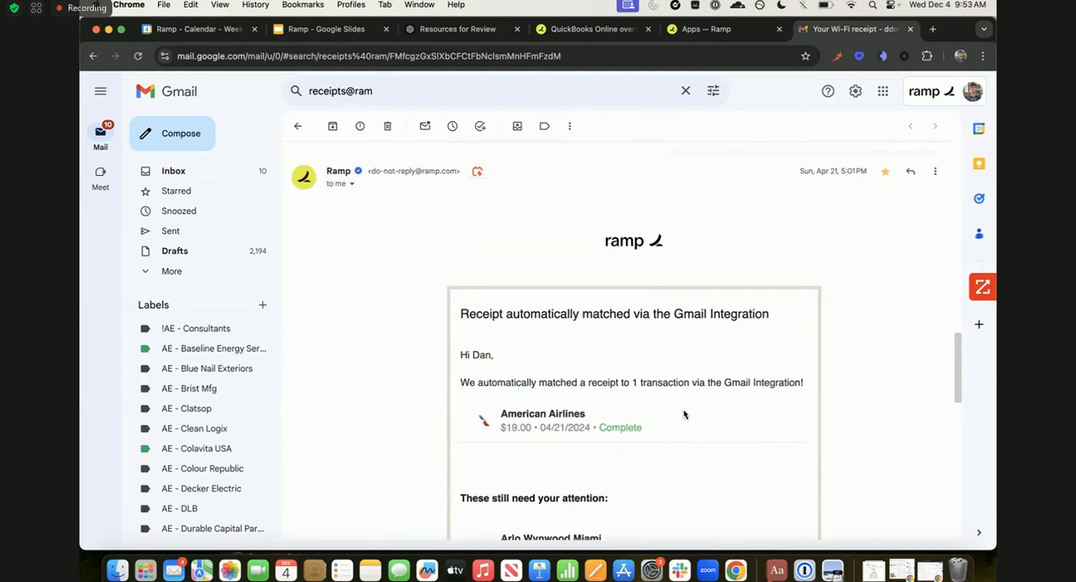
{"action": "scroll", "coordinate": [684, 413], "scroll_direction": "down", "scroll_amount": 1}
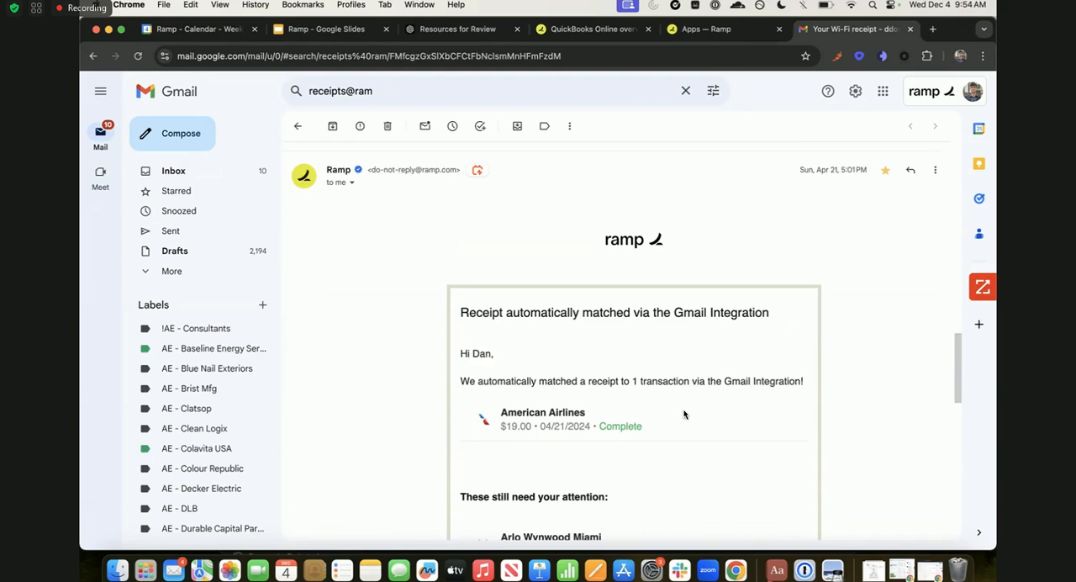
{"action": "scroll", "coordinate": [685, 414], "scroll_direction": "up", "scroll_amount": 15}
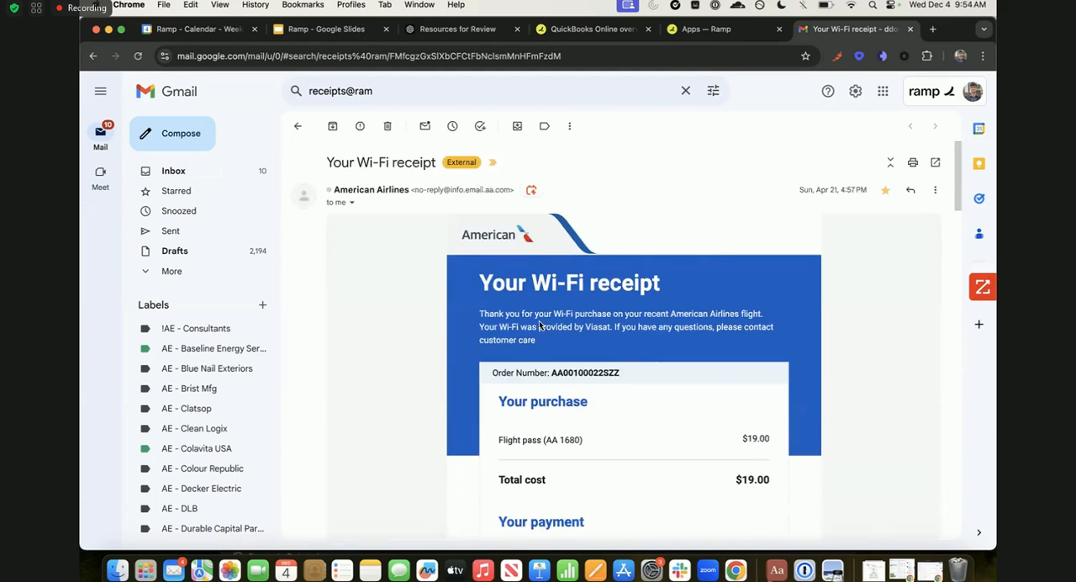
{"action": "scroll", "coordinate": [653, 356], "scroll_direction": "down", "scroll_amount": 15}
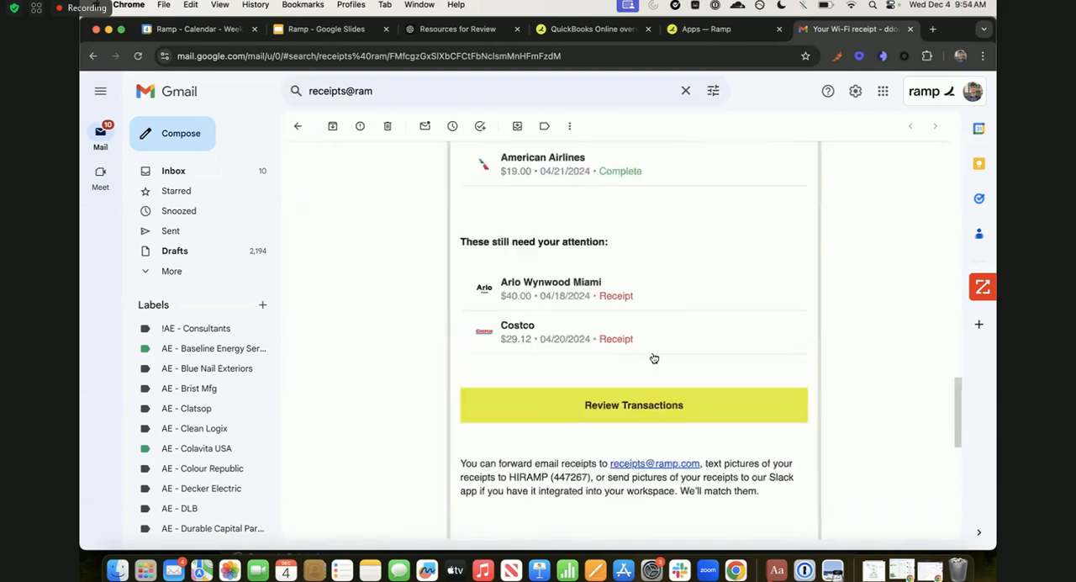
{"action": "scroll", "coordinate": [653, 356], "scroll_direction": "up", "scroll_amount": 5}
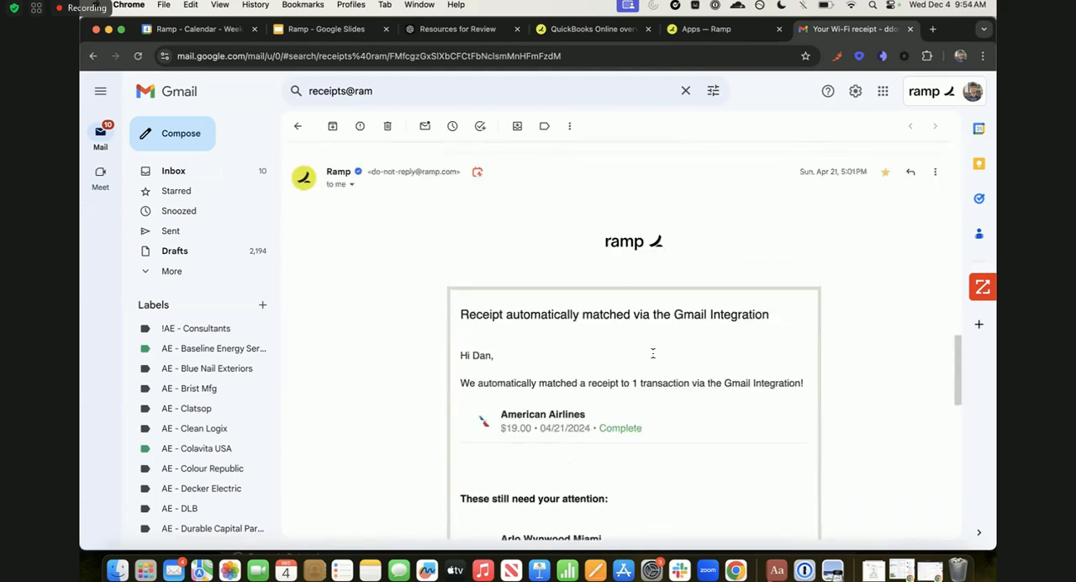
{"action": "scroll", "coordinate": [653, 355], "scroll_direction": "up", "scroll_amount": 1}
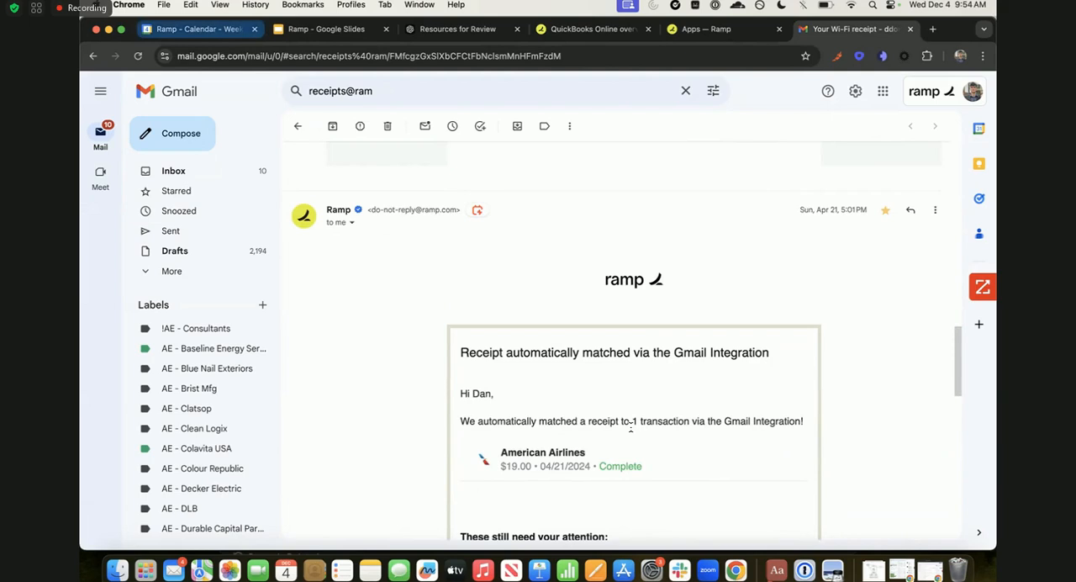
- Return to Ramp's Apps page and browse the list of available integrations
{"action": "left_click", "coordinate": [733, 31]}
{"action": "scroll", "coordinate": [641, 367], "scroll_direction": "down", "scroll_amount": 3}
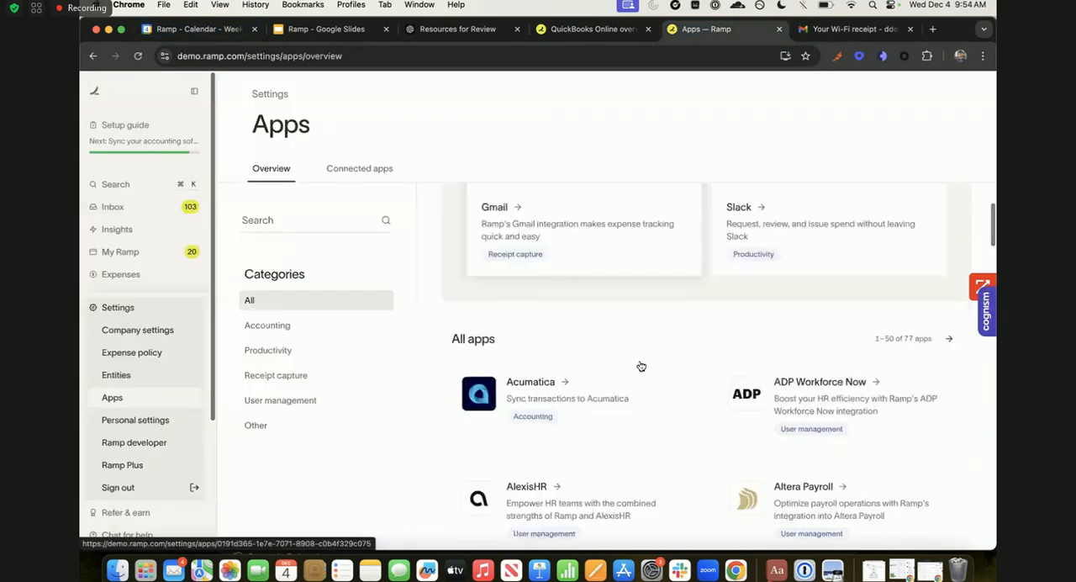
{"action": "scroll", "coordinate": [641, 366], "scroll_direction": "up", "scroll_amount": 5}
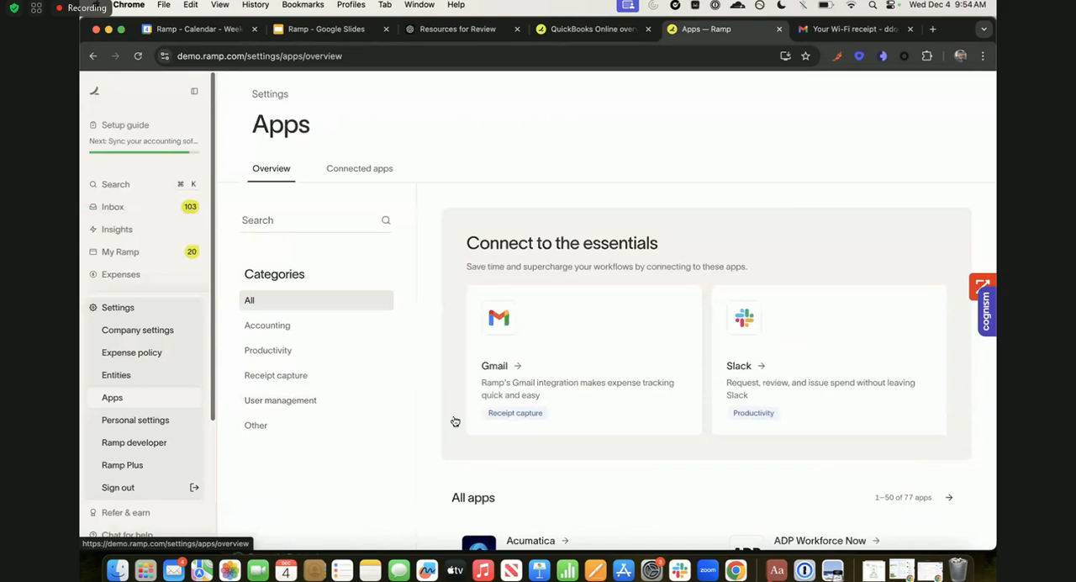
{"action": "scroll", "coordinate": [456, 423], "scroll_direction": "down", "scroll_amount": 2}
{"action": "scroll", "coordinate": [479, 423], "scroll_direction": "down", "scroll_amount": 5}
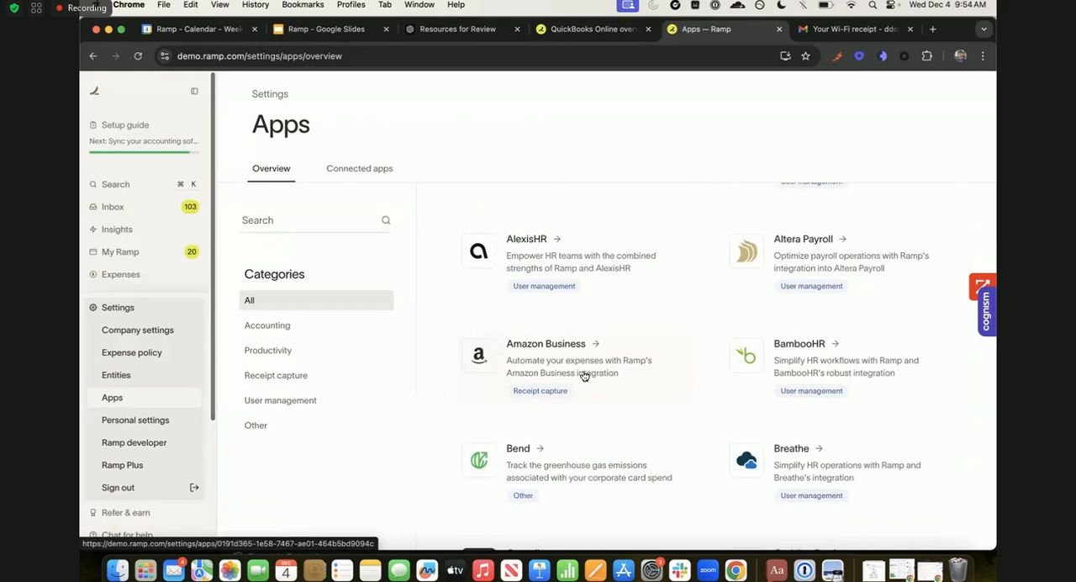
{"action": "scroll", "coordinate": [584, 376], "scroll_direction": "down", "scroll_amount": 8}
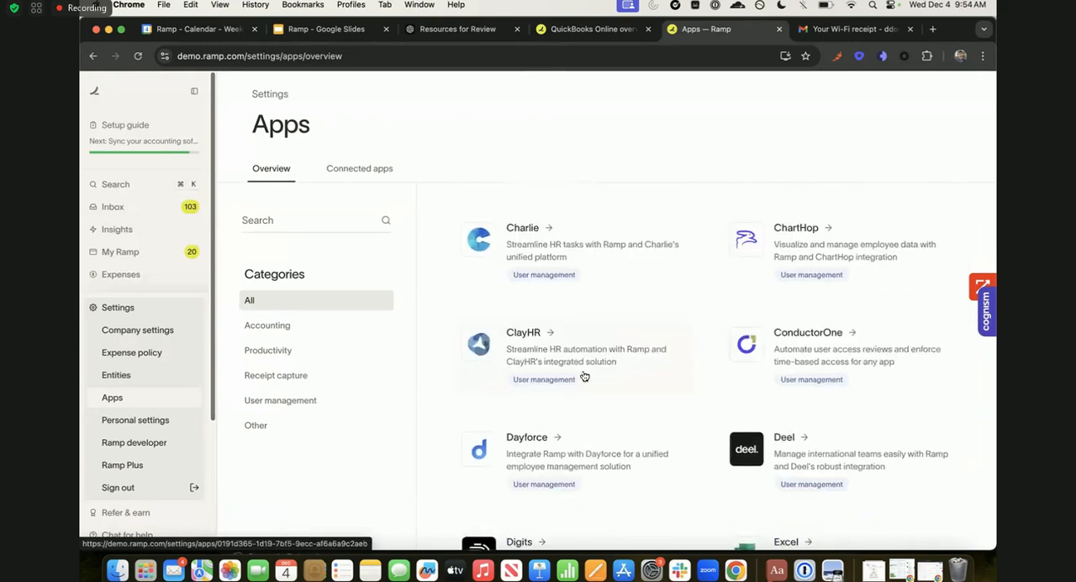
{"action": "scroll", "coordinate": [584, 375], "scroll_direction": "down", "scroll_amount": 4}
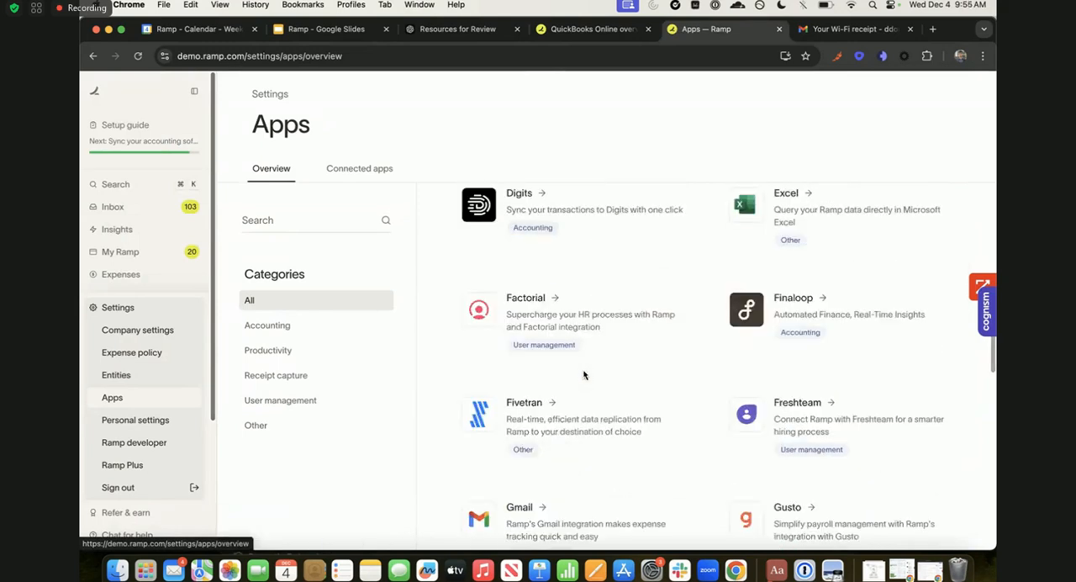
{"action": "scroll", "coordinate": [584, 375], "scroll_direction": "down", "scroll_amount": 1}
{"action": "scroll", "coordinate": [706, 336], "scroll_direction": "up", "scroll_amount": 2}
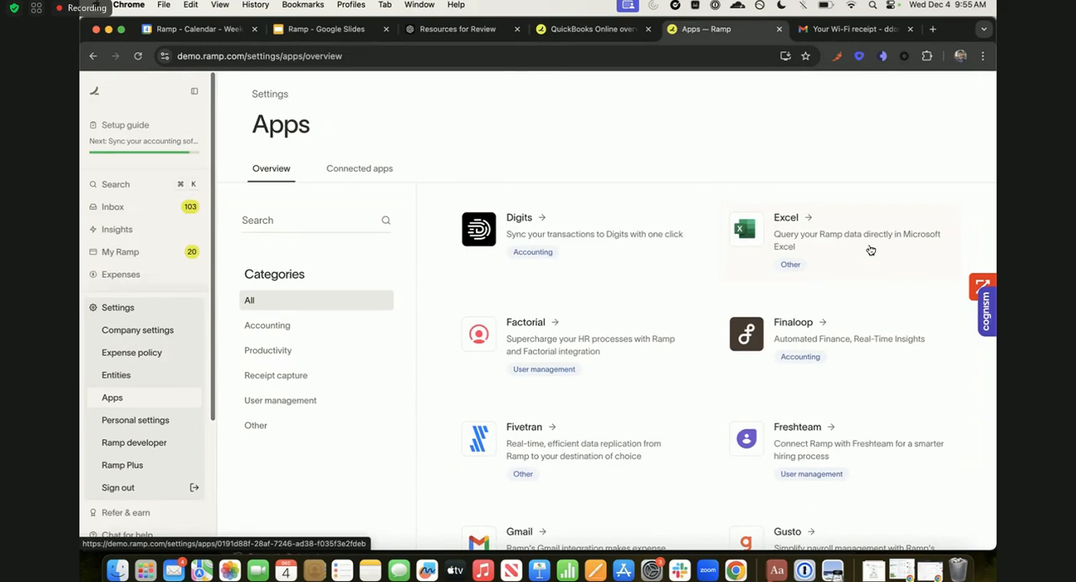
- Open the Excel integration and examine its preview, app description and security and compliance sections
{"action": "left_click", "coordinate": [836, 274]}
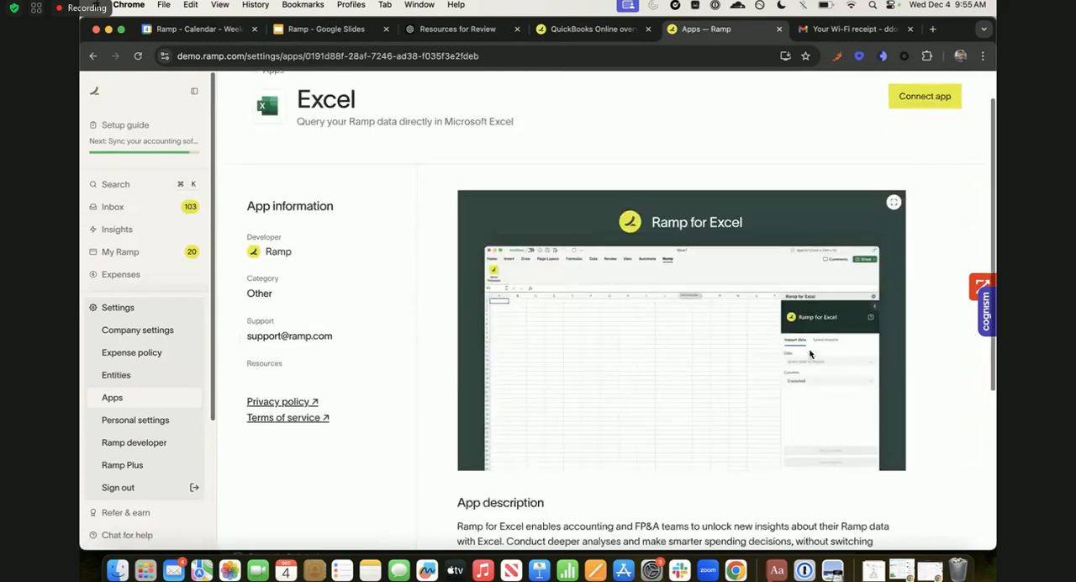
{"action": "scroll", "coordinate": [806, 354], "scroll_direction": "down", "scroll_amount": 1}
{"action": "scroll", "coordinate": [672, 381], "scroll_direction": "down", "scroll_amount": 2}
{"action": "scroll", "coordinate": [673, 382], "scroll_direction": "down", "scroll_amount": 3}
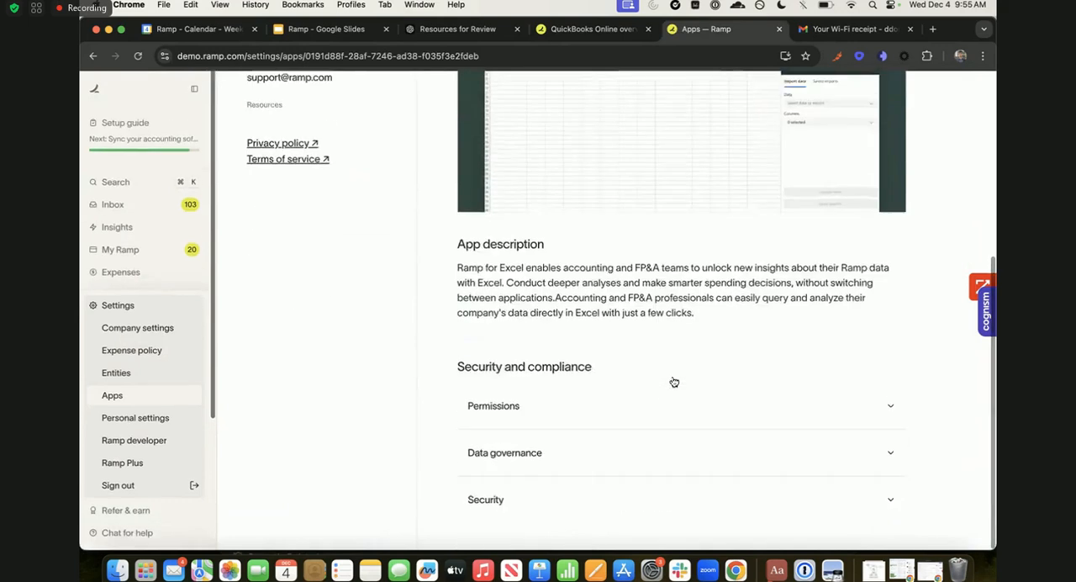
{"action": "scroll", "coordinate": [747, 380], "scroll_direction": "up", "scroll_amount": 4}
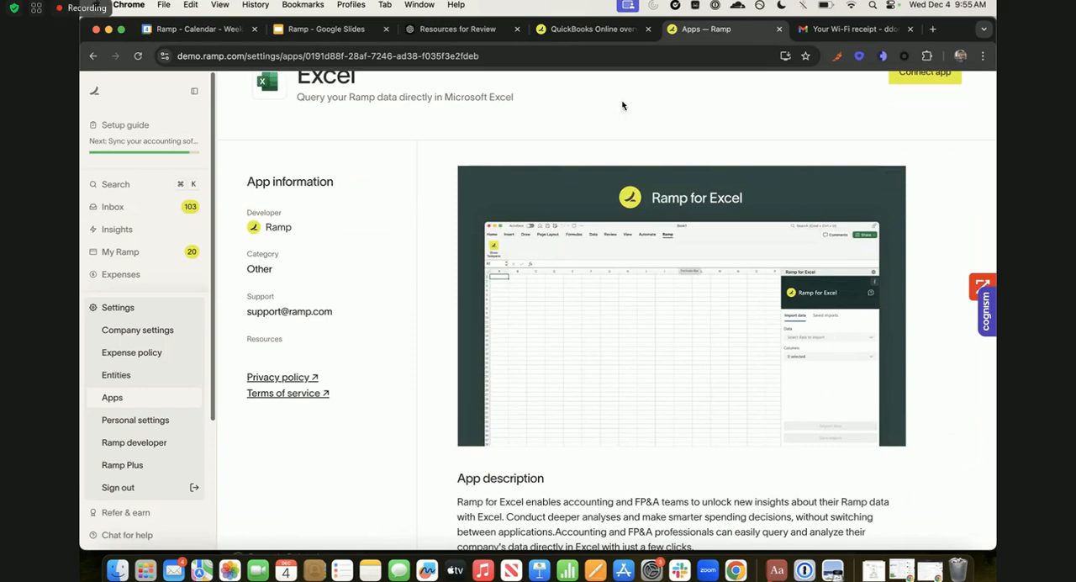
- Go to the bills in Bill Pay and show the drafts
{"action": "scroll", "coordinate": [114, 194], "scroll_direction": "down", "scroll_amount": 4}
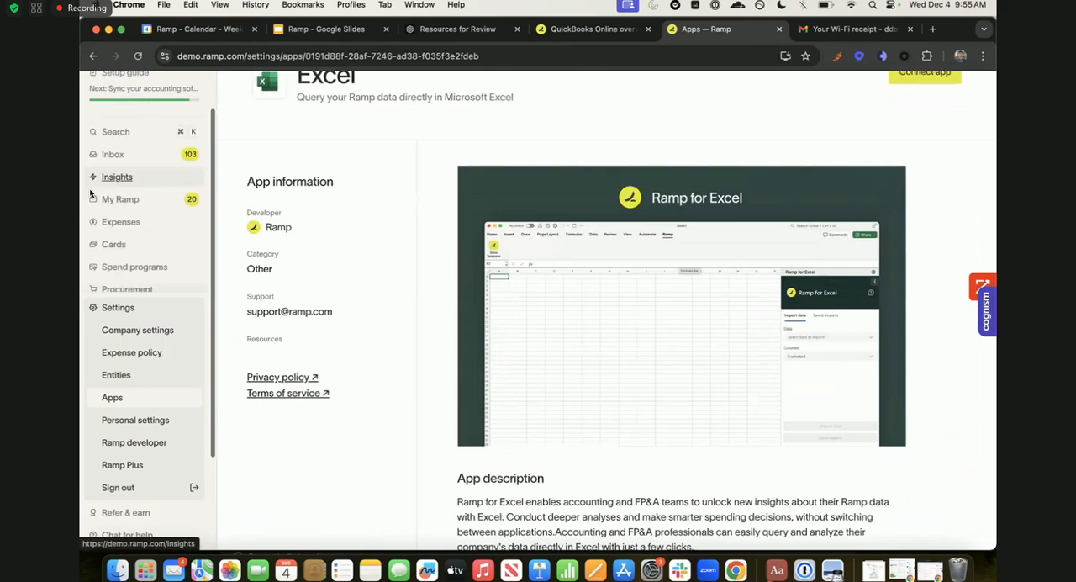
{"action": "left_click", "coordinate": [126, 190]}
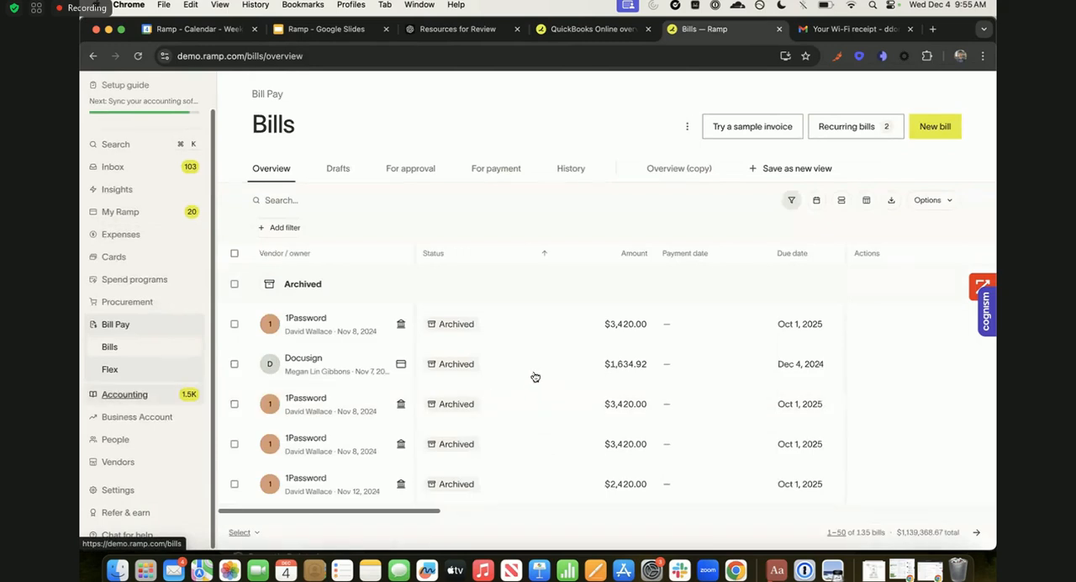
{"action": "left_click", "coordinate": [358, 171]}
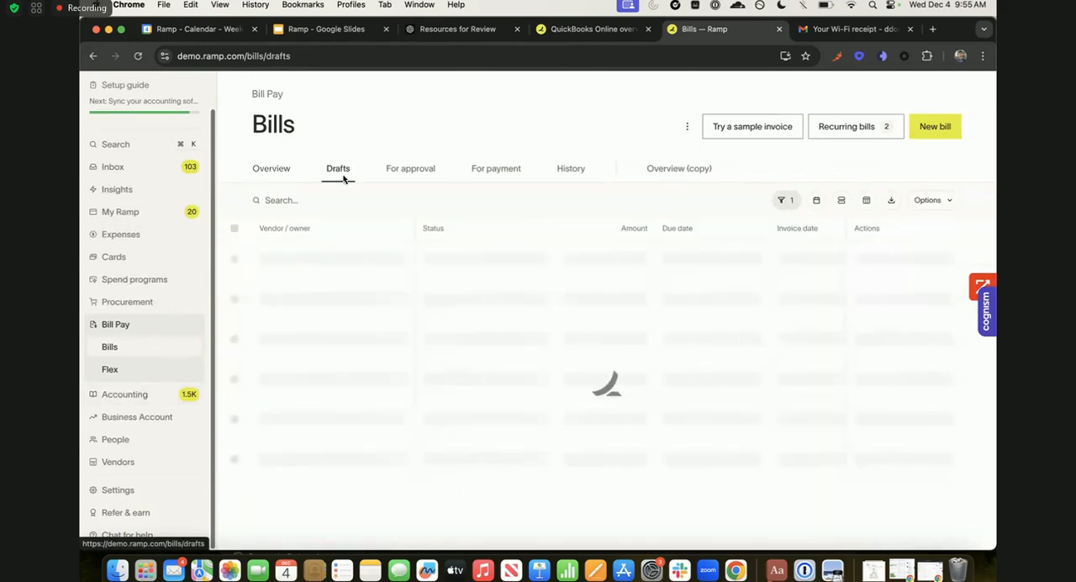
- Show the options for adding a new bill and copy the primary entity's invoice-forwarding email address
{"action": "left_click", "coordinate": [943, 131]}
{"action": "left_click", "coordinate": [918, 172]}
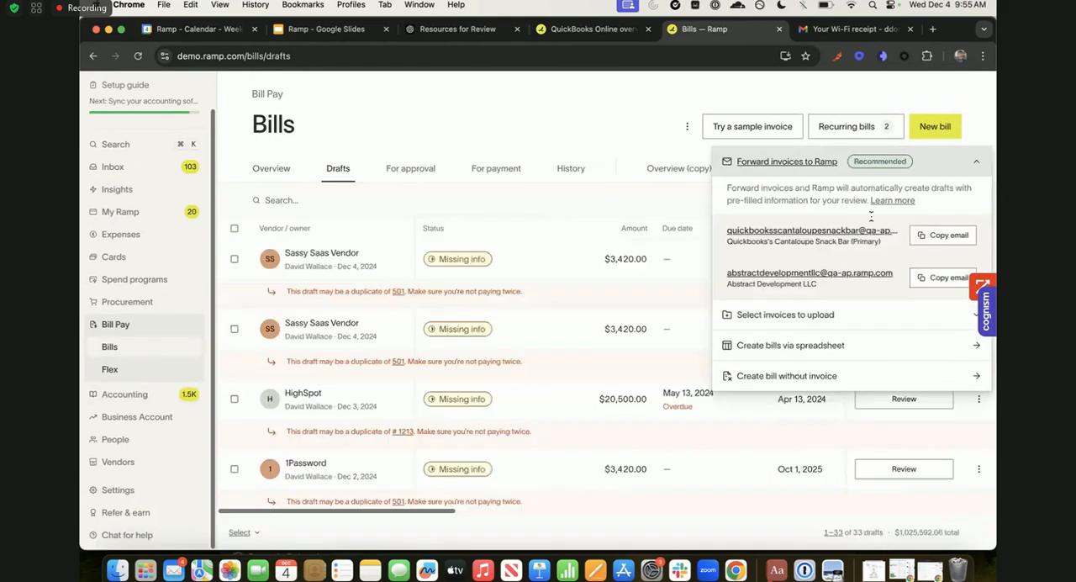
{"action": "left_click", "coordinate": [946, 238]}
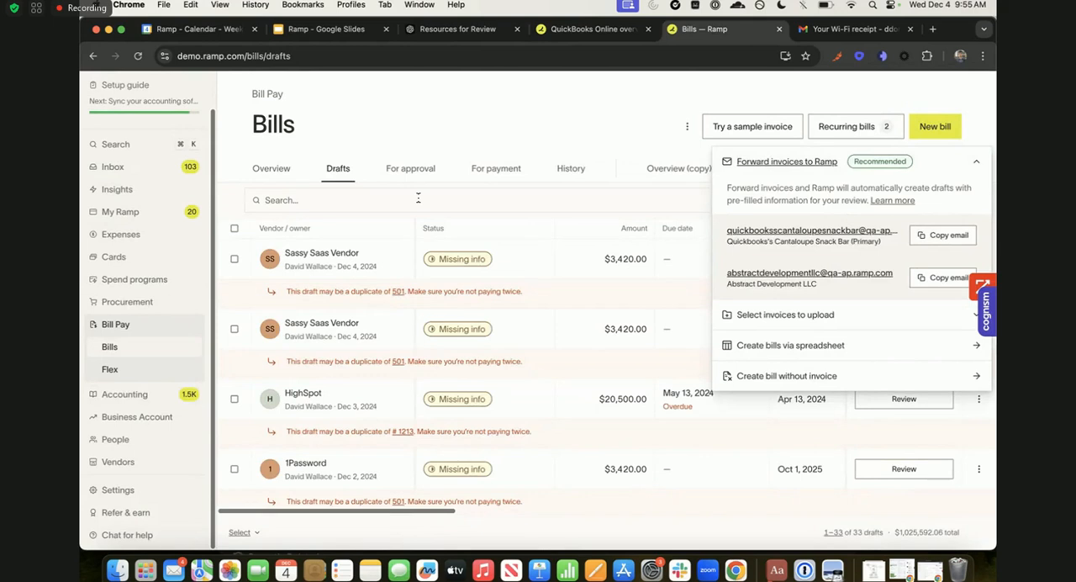
{"action": "key", "text": "Escape"}
- Open the first Sassy Saas Vendor draft bill and review its prefilled invoice details down to the line items
{"action": "left_click", "coordinate": [539, 272]}
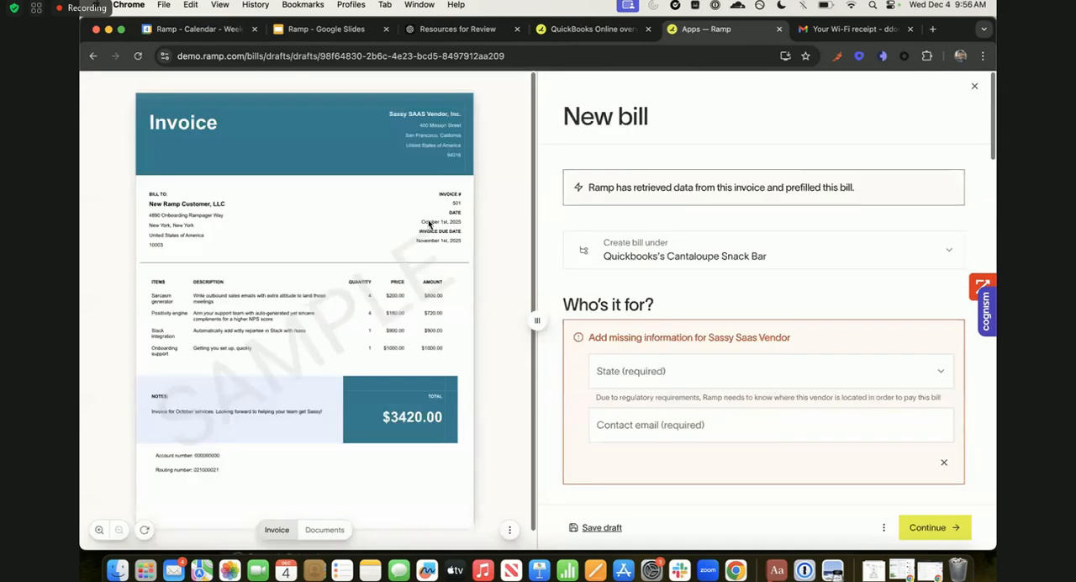
{"action": "scroll", "coordinate": [687, 264], "scroll_direction": "down", "scroll_amount": 5}
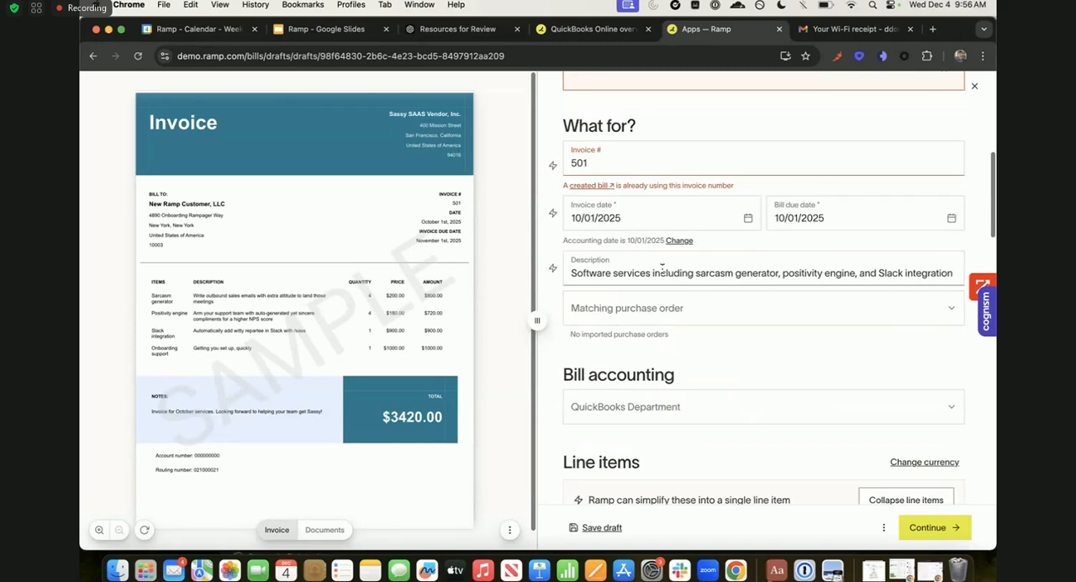
{"action": "scroll", "coordinate": [662, 267], "scroll_direction": "down", "scroll_amount": 5}
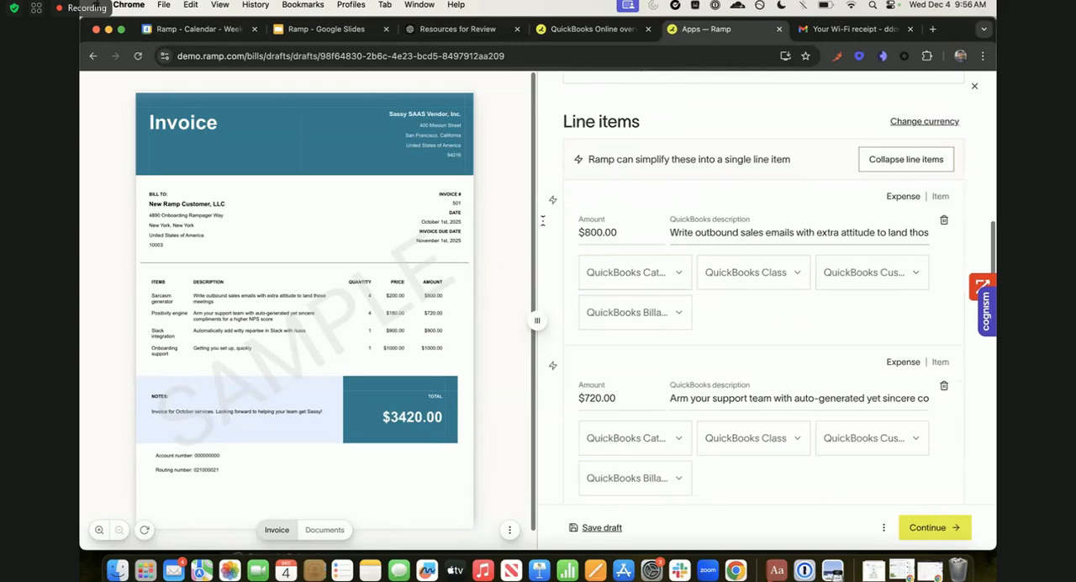
{"action": "scroll", "coordinate": [647, 260], "scroll_direction": "down", "scroll_amount": 1}
- View the QuickBooks category, class, customer and billable choices for the $800.00 line item without selecting any
{"action": "left_click", "coordinate": [644, 258]}
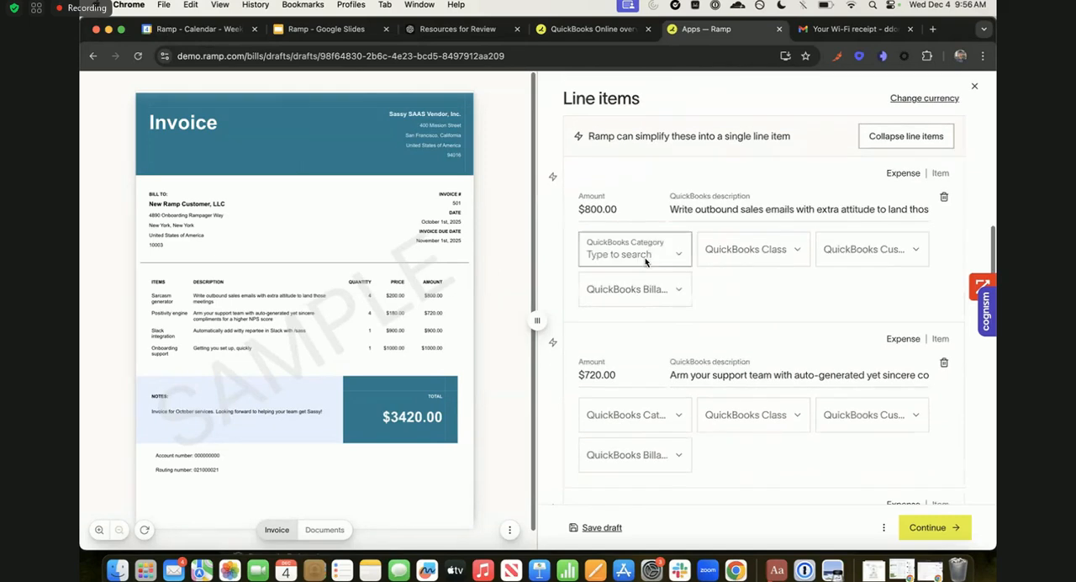
{"action": "left_click", "coordinate": [723, 254]}
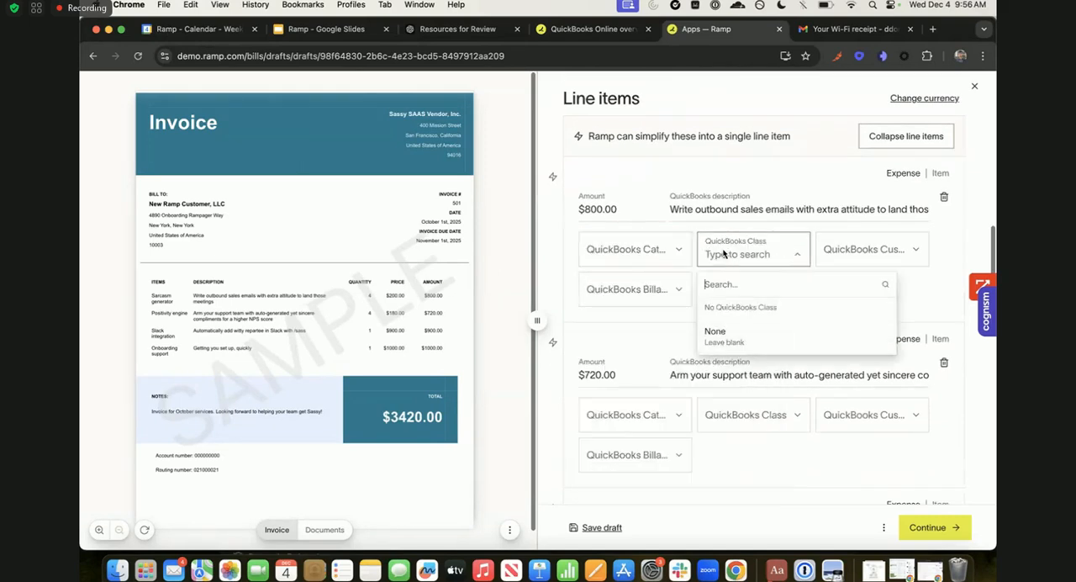
{"action": "left_click", "coordinate": [857, 244]}
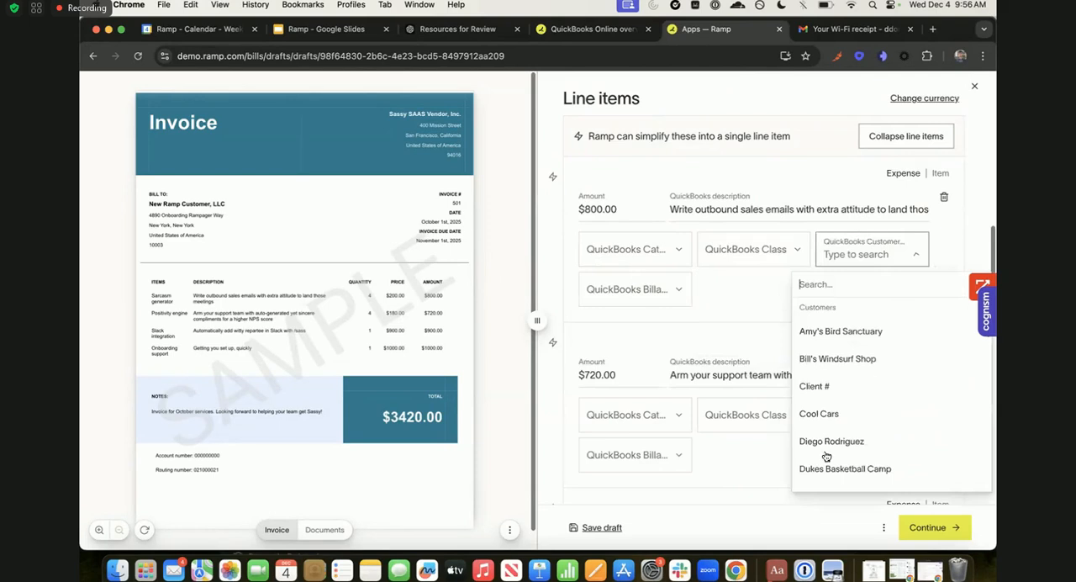
{"action": "left_click", "coordinate": [648, 290]}
- Look through the remaining line items and examine the available payment methods in the bill's payment details
{"action": "scroll", "coordinate": [710, 303], "scroll_direction": "down", "scroll_amount": 5}
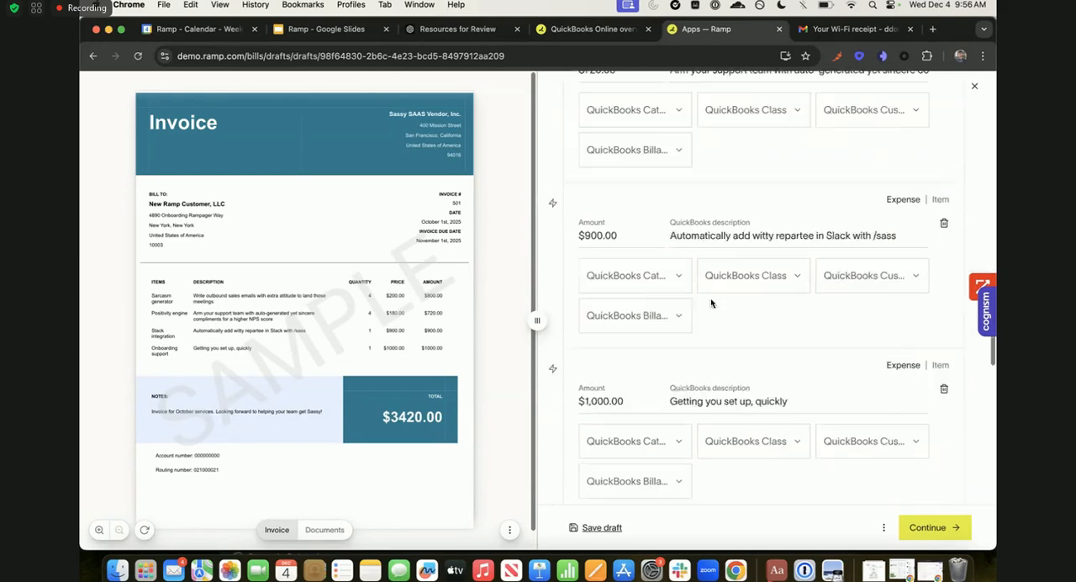
{"action": "scroll", "coordinate": [710, 303], "scroll_direction": "down", "scroll_amount": 5}
{"action": "scroll", "coordinate": [710, 303], "scroll_direction": "down", "scroll_amount": 2}
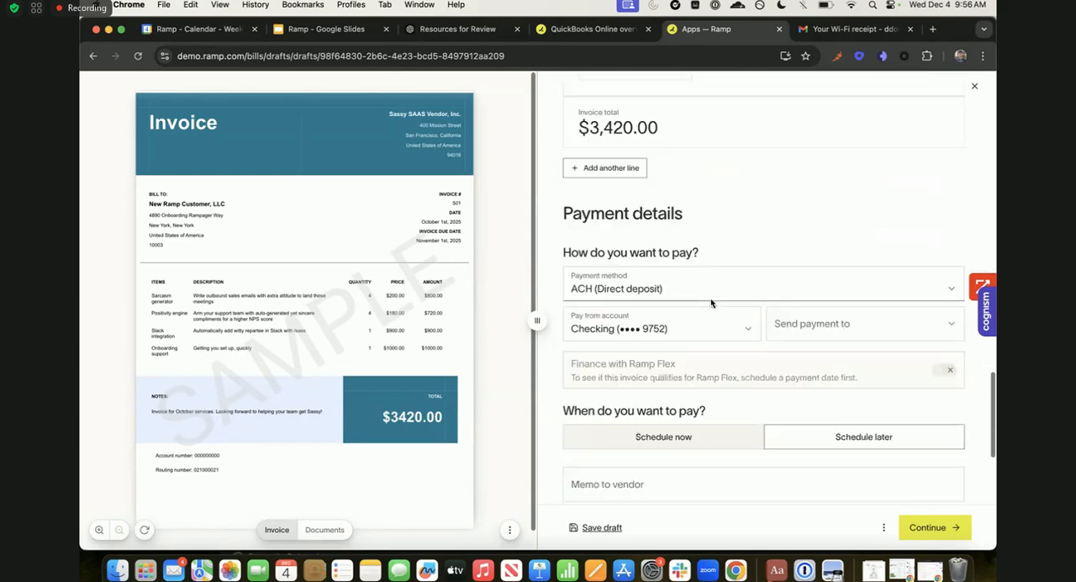
{"action": "left_click", "coordinate": [663, 290]}
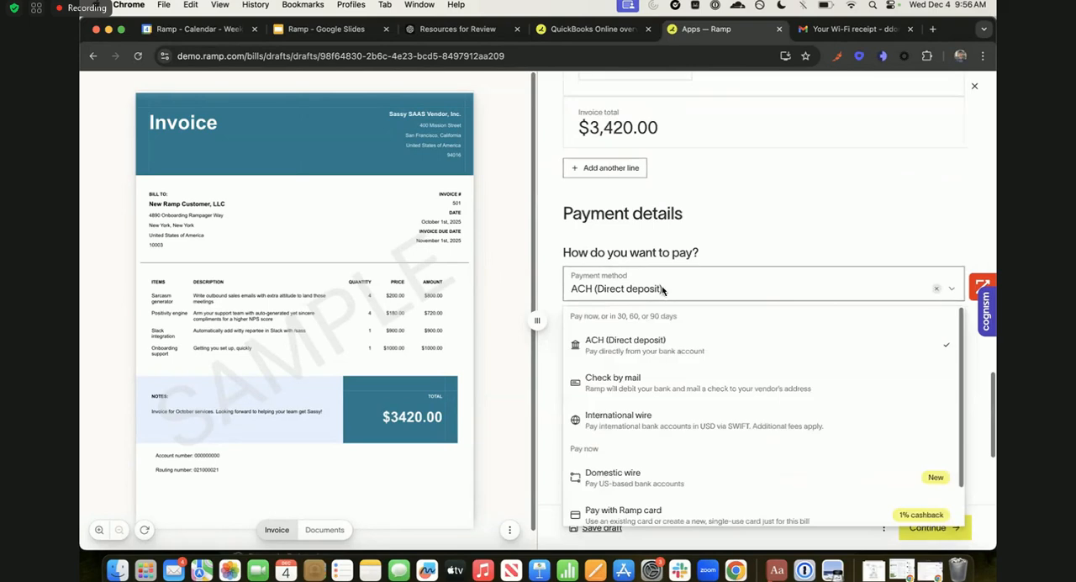
{"action": "left_click", "coordinate": [739, 240]}
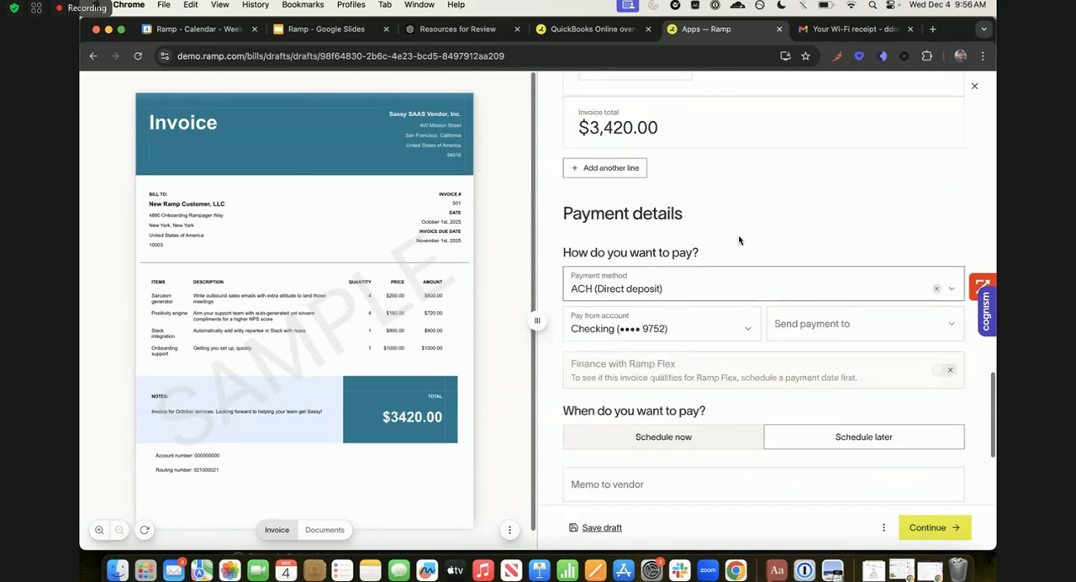
{"action": "left_click", "coordinate": [676, 293]}
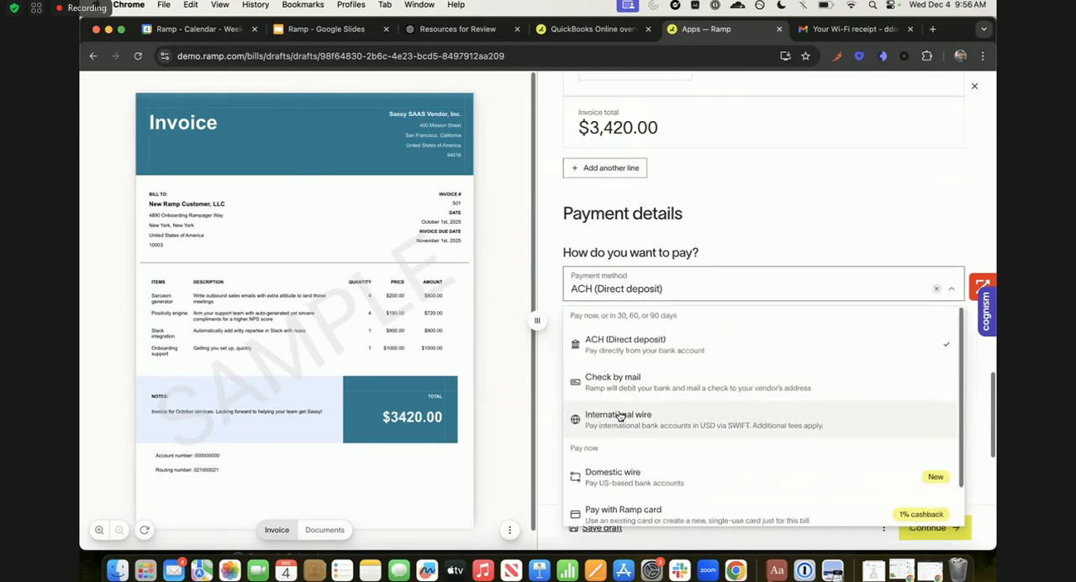
- Set the bill's payment method to Pay with Ramp card and browse the cards available to pay with
{"action": "scroll", "coordinate": [619, 416], "scroll_direction": "down", "scroll_amount": 1}
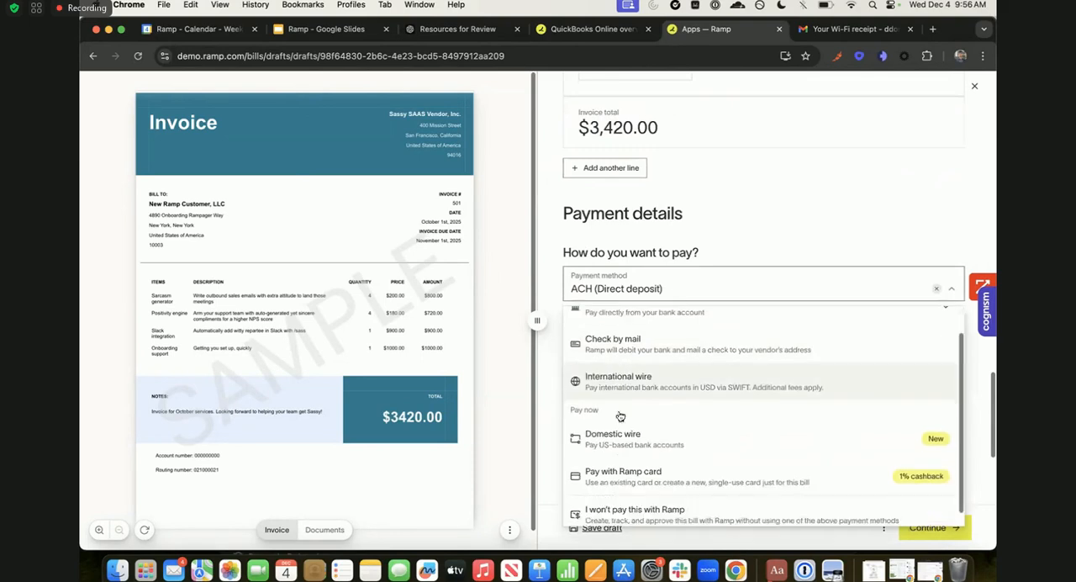
{"action": "left_click", "coordinate": [618, 466]}
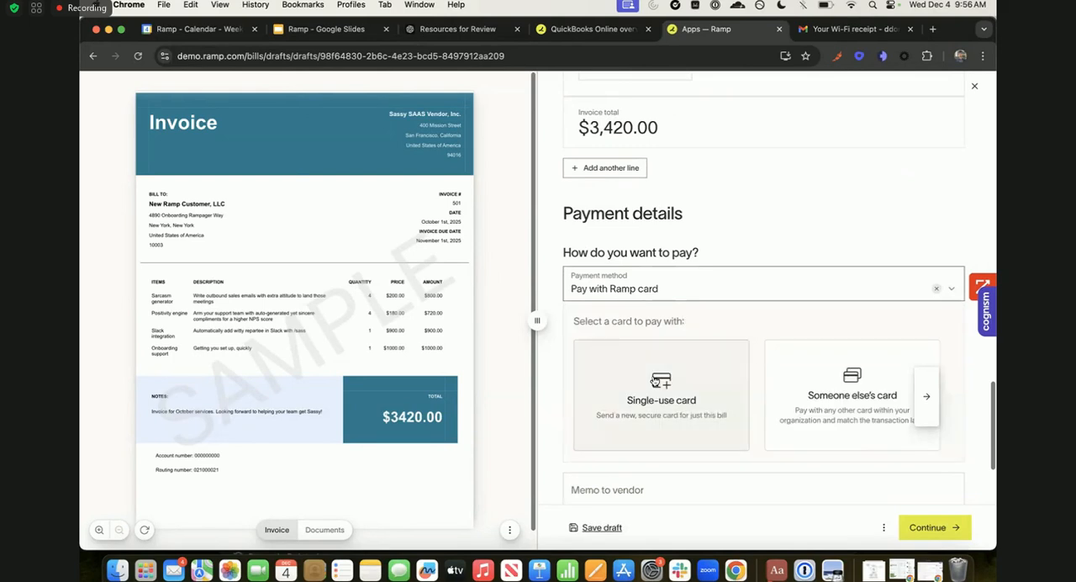
{"action": "scroll", "coordinate": [819, 396], "scroll_direction": "right", "scroll_amount": 10}
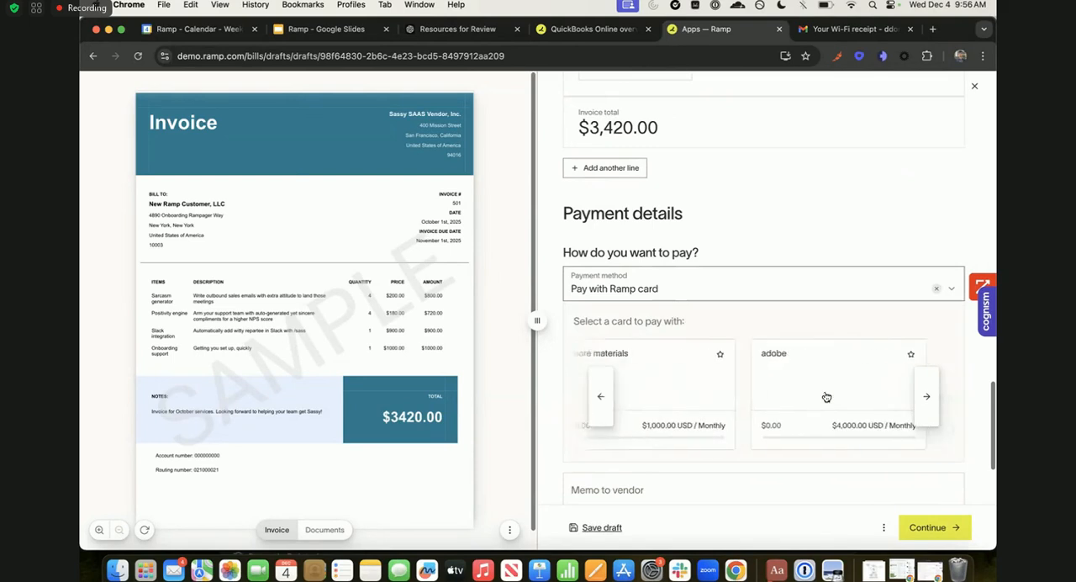
{"action": "scroll", "coordinate": [827, 397], "scroll_direction": "right", "scroll_amount": 5}
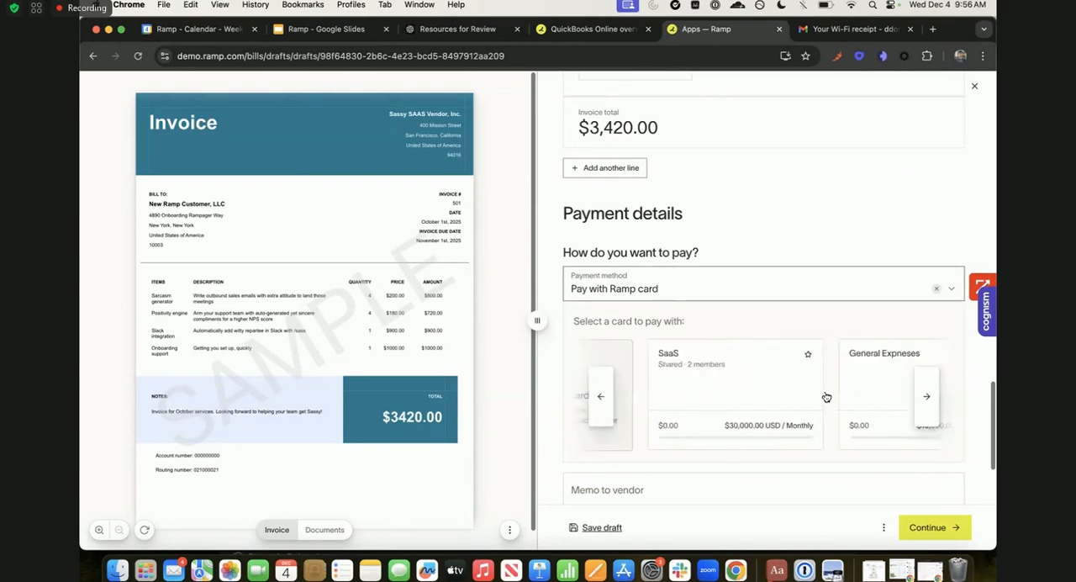
{"action": "scroll", "coordinate": [826, 397], "scroll_direction": "left", "scroll_amount": 15}
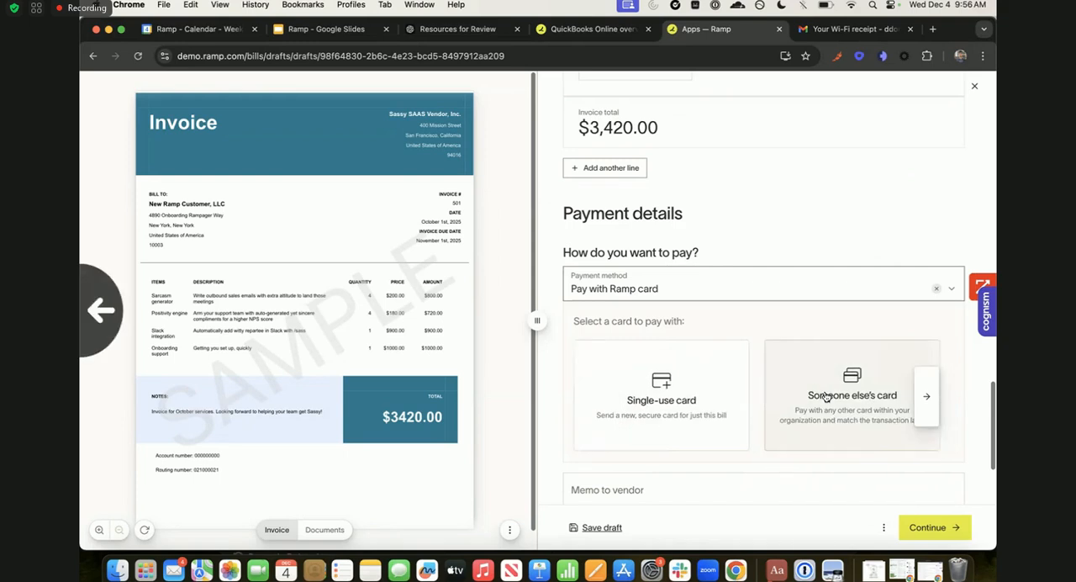
- Check the bill's review section, start closing the bill, and dismiss the request to discard unsaved changes
{"action": "scroll", "coordinate": [795, 415], "scroll_direction": "down", "scroll_amount": 4}
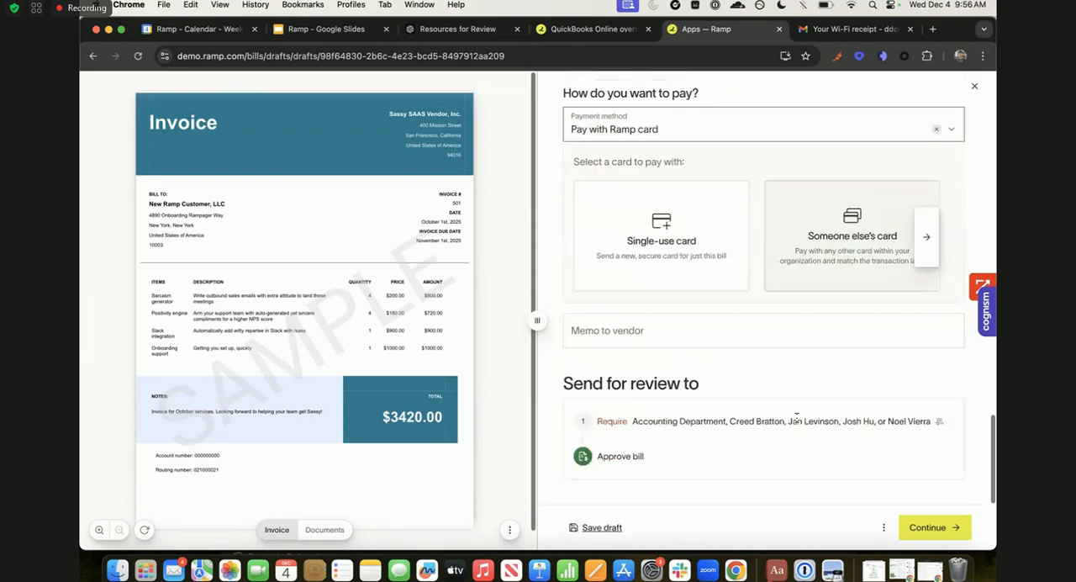
{"action": "scroll", "coordinate": [795, 417], "scroll_direction": "up", "scroll_amount": 20}
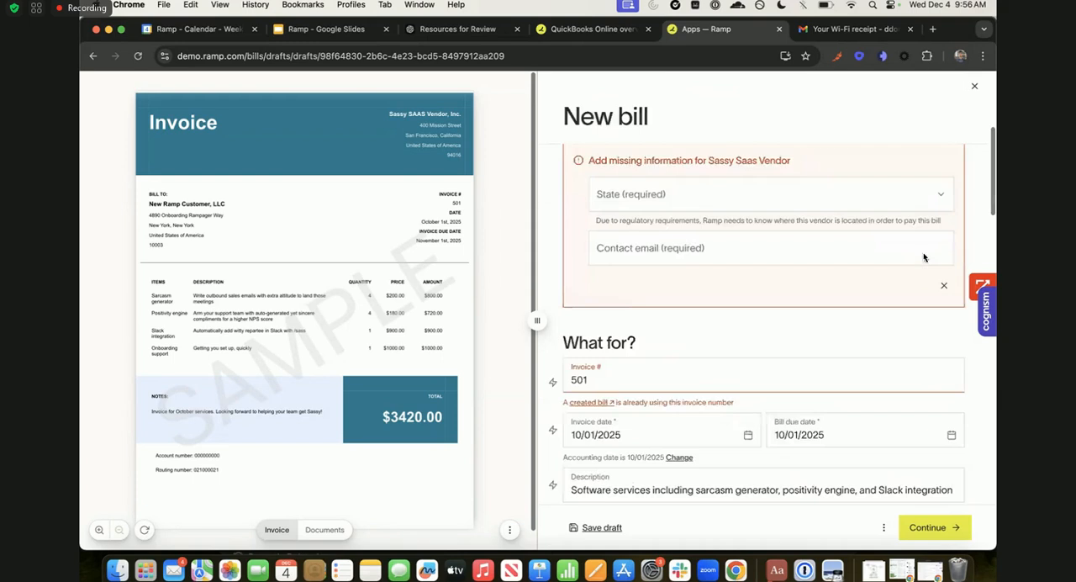
{"action": "left_click", "coordinate": [974, 86]}
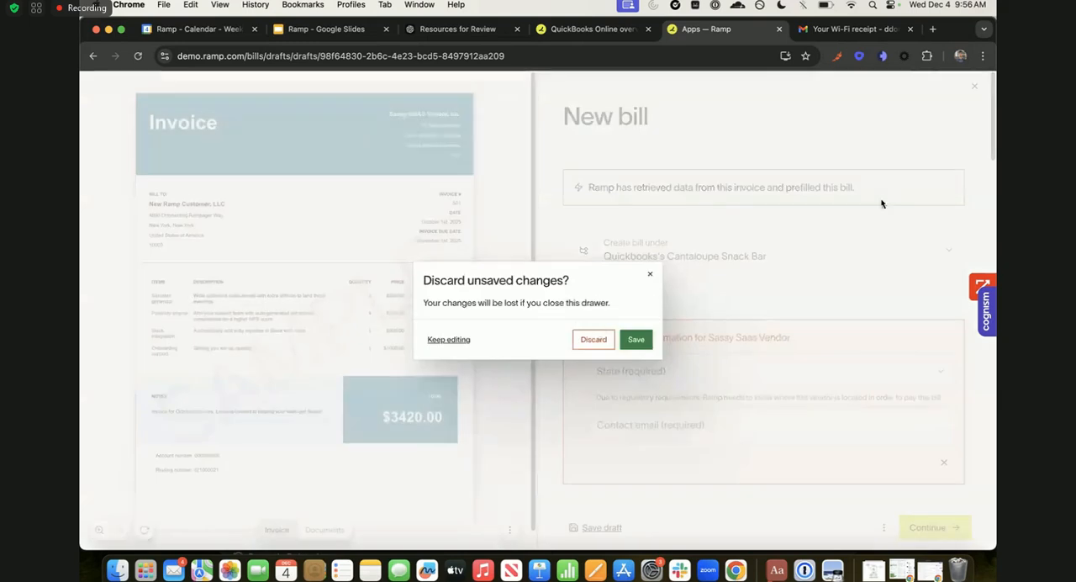
{"action": "left_click", "coordinate": [650, 274]}
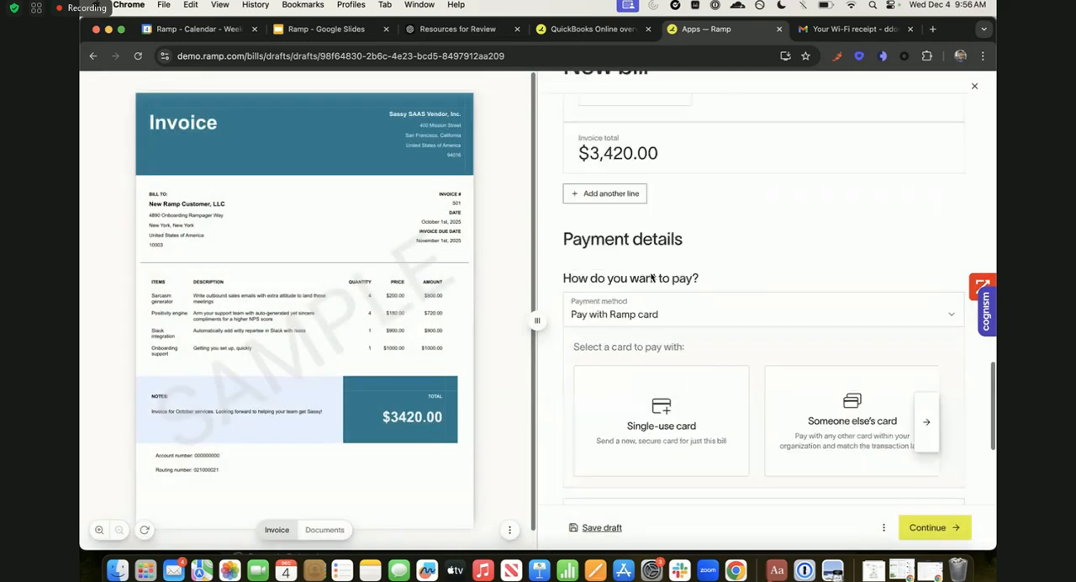
- Review the Ramp card payment choices together with the vendor memo and approval sections of the bill
{"action": "scroll", "coordinate": [716, 370], "scroll_direction": "down", "scroll_amount": 4}
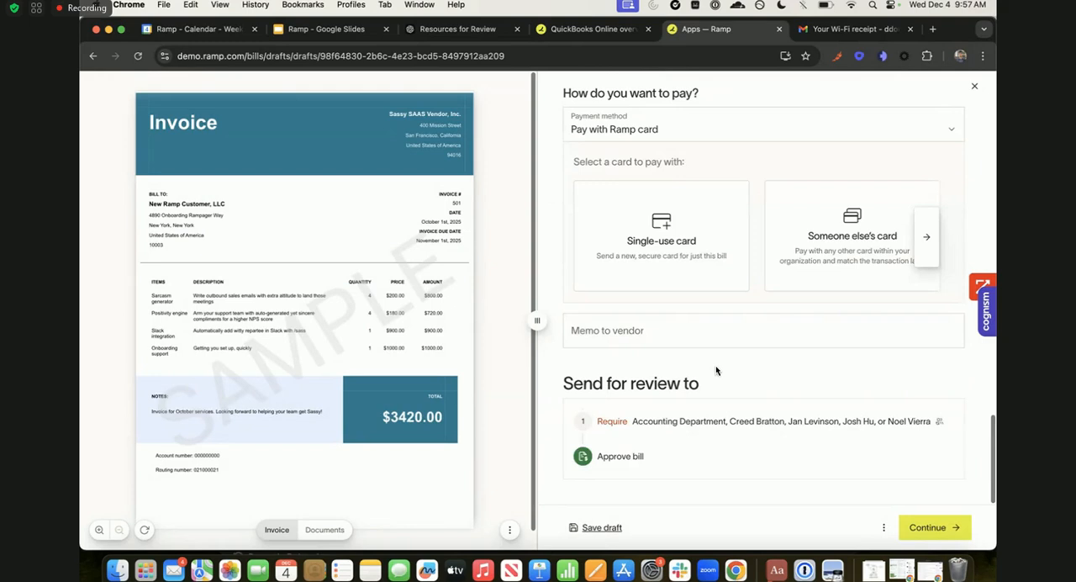
{"action": "scroll", "coordinate": [715, 365], "scroll_direction": "up", "scroll_amount": 5}
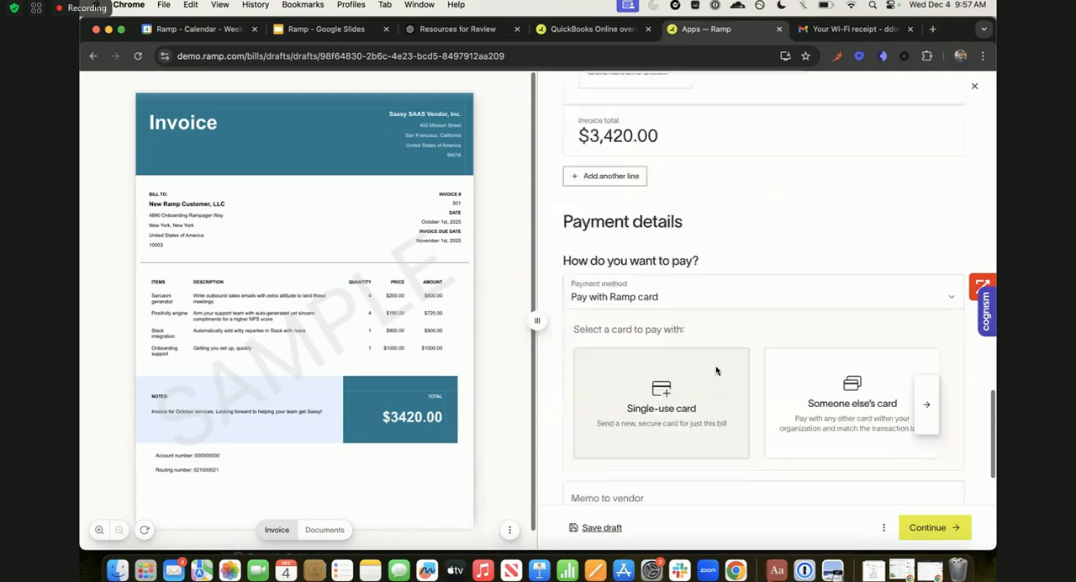
{"action": "scroll", "coordinate": [716, 365], "scroll_direction": "down", "scroll_amount": 4}
{"action": "scroll", "coordinate": [715, 370], "scroll_direction": "down", "scroll_amount": 1}
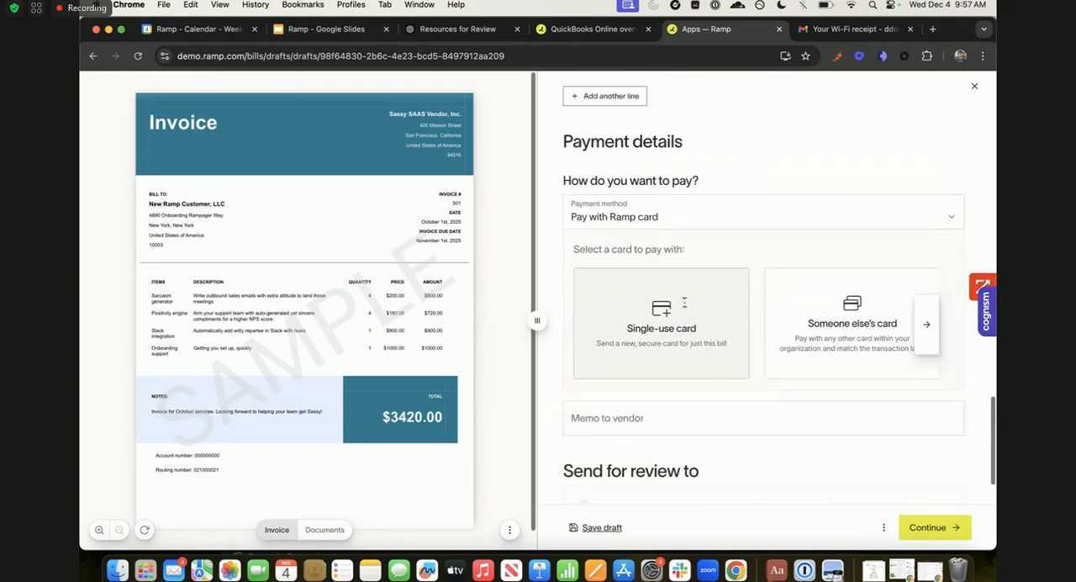
- Set the payment method to ACH (Direct deposit) and view the pay-from account choices without changing the account
{"action": "left_click", "coordinate": [647, 227]}
{"action": "left_click", "coordinate": [626, 280]}
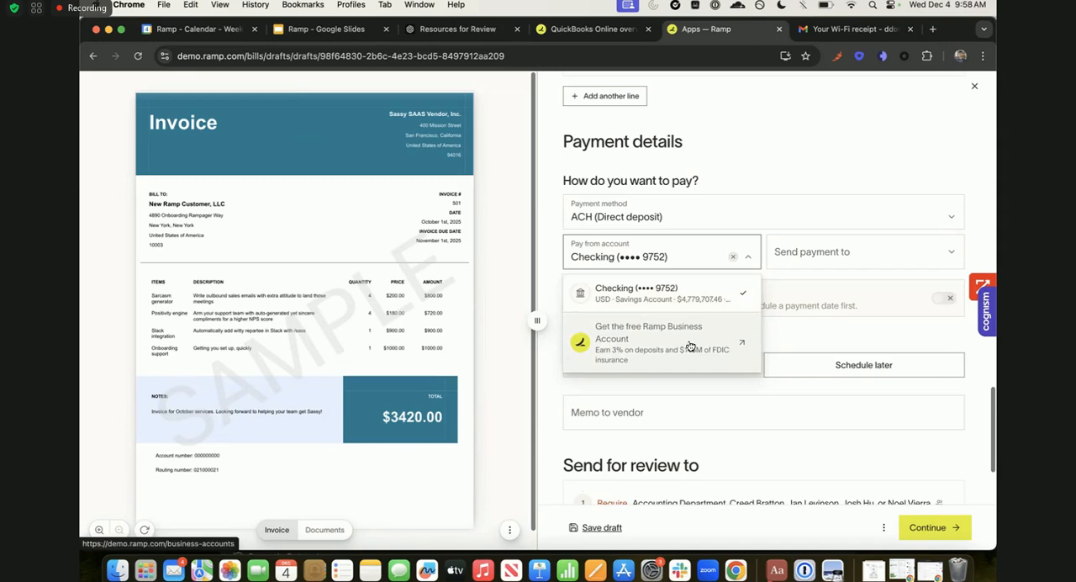
{"action": "left_click", "coordinate": [756, 177]}
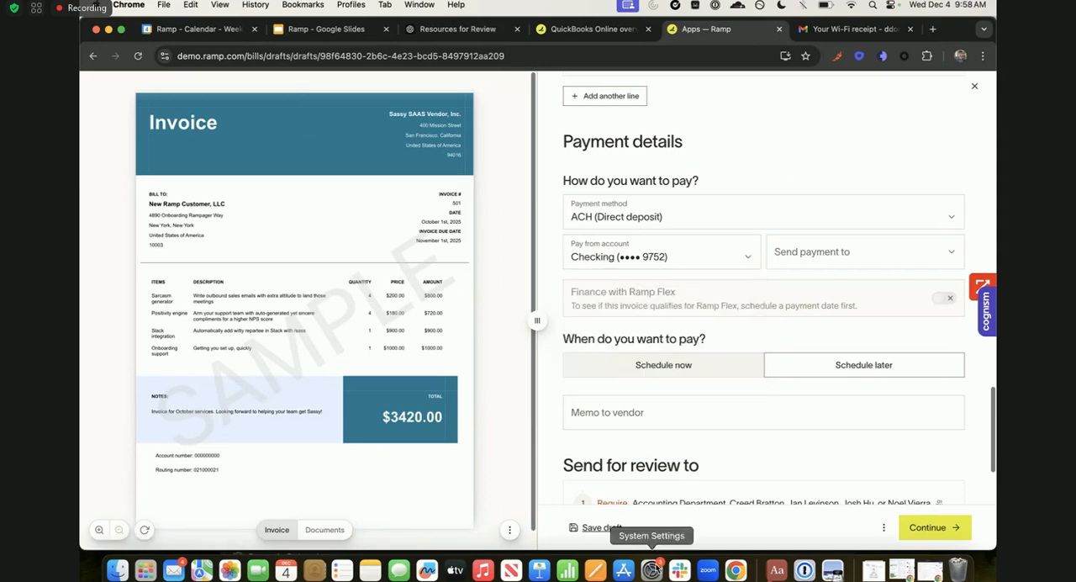